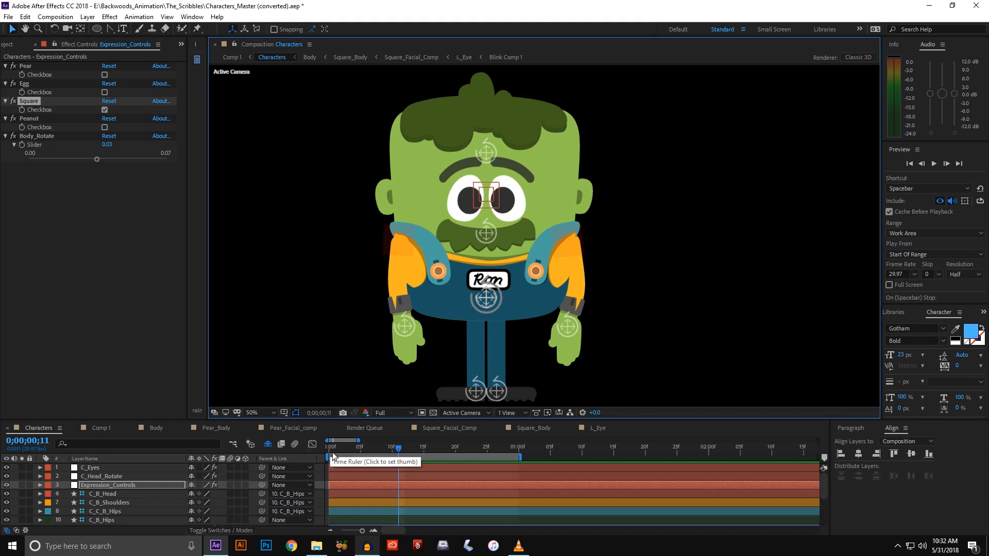
# - At the first frame, raise the Expression_Controls Body_Rotate slider until the character turns to a three-quarter view
pyautogui.moveTo(338, 457)
pyautogui.mouseDown()
pyautogui.moveTo(382, 459)
pyautogui.moveTo(332, 456)
pyautogui.mouseUp()
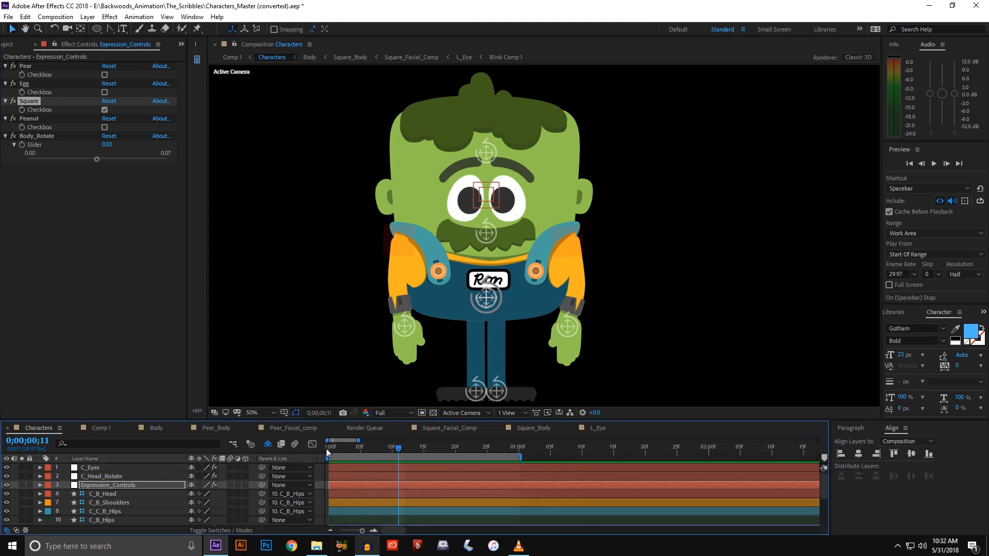
pyautogui.press('space')
pyautogui.moveTo(390, 451); pyautogui.dragTo(286, 447)
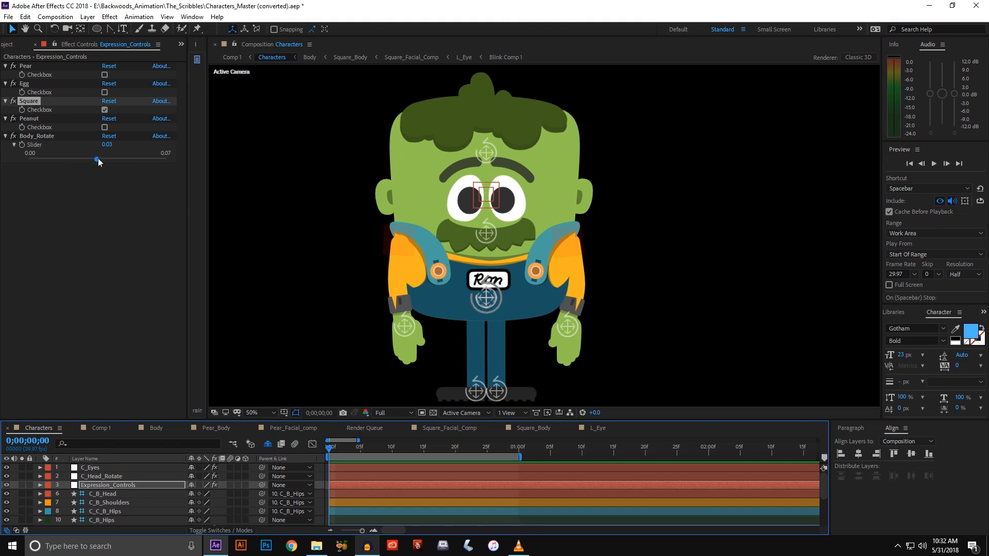
pyautogui.moveTo(98, 161); pyautogui.dragTo(144, 164)
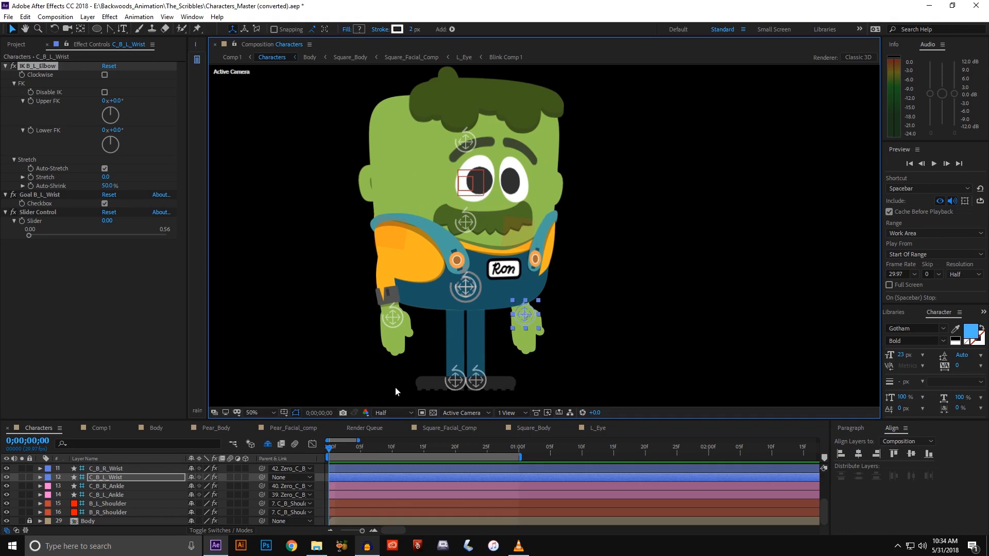
# - Set starting Position keyframes at 0;00;00;00 on the C_B_Head, C_B_Shoulders and C_C_B_Hips controllers
pyautogui.click(468, 289)
pyautogui.keyDown('shift'); pyautogui.click(463, 225); pyautogui.keyUp('shift')
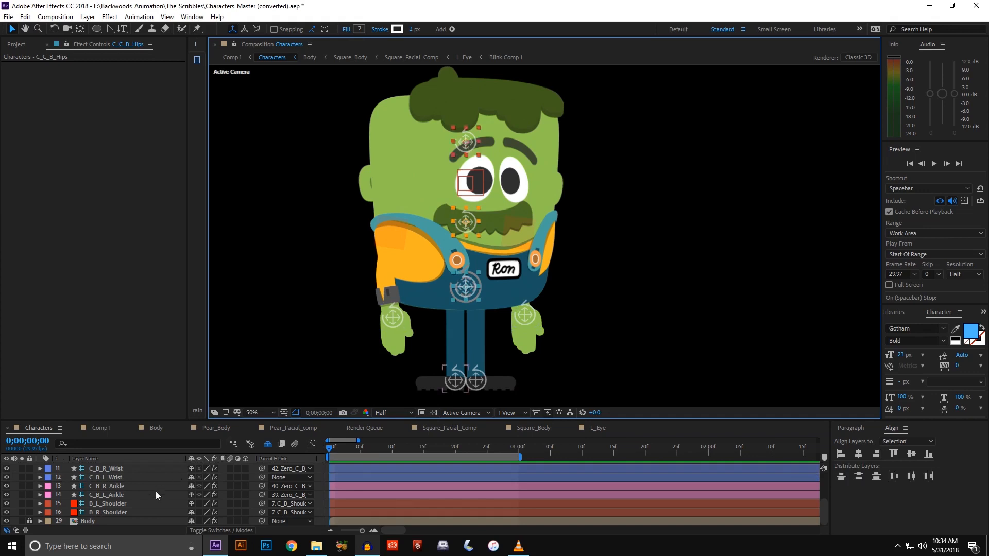
pyautogui.scroll(4, 152, 491)
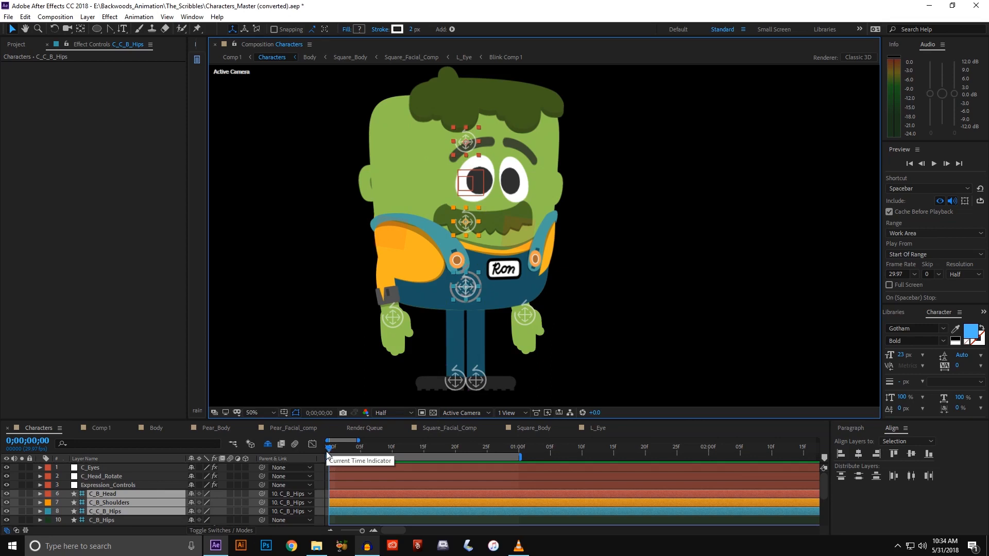
pyautogui.press('p')
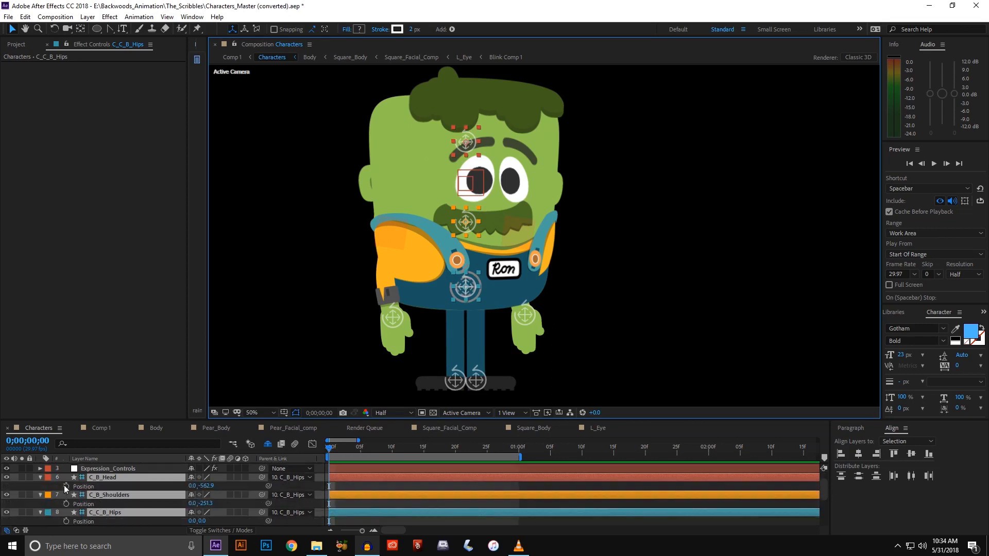
pyautogui.click(66, 486)
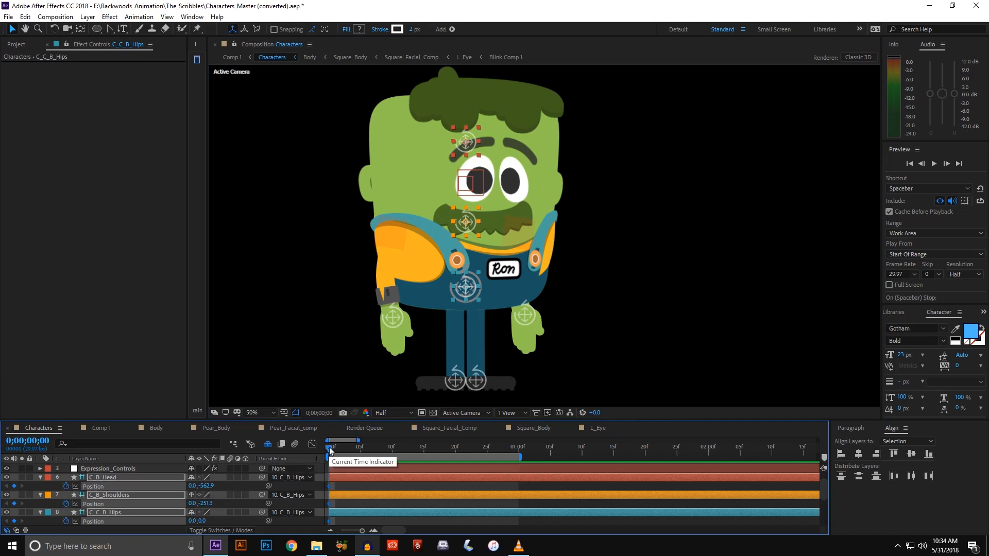
# - At 0;00;00;15, lower the head, shoulders and hips controllers together by 34 px, bringing the C_C_B_Hips Position to 0.0, 34.0
pyautogui.press('pagedown')
pyautogui.press('pagedown')
pyautogui.press('pagedown')
pyautogui.press('pagedown')
pyautogui.press('pagedown')
pyautogui.press('pagedown')
pyautogui.press('pagedown')
pyautogui.press('pagedown')
pyautogui.press('pagedown')
pyautogui.press('pagedown')
pyautogui.press('pagedown')
pyautogui.press('pagedown')
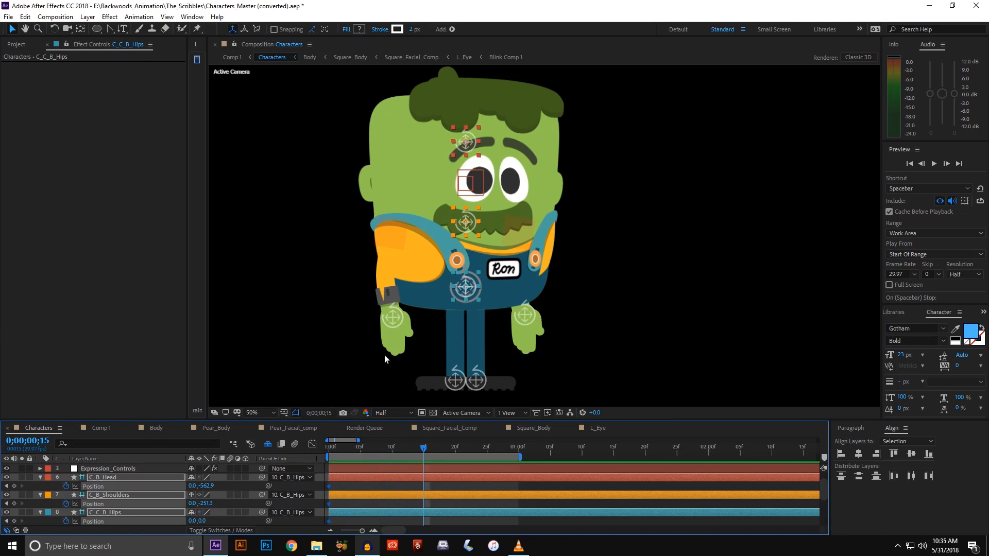
pyautogui.hotkey('shift', 'Down')
pyautogui.hotkey('shift', 'Down')
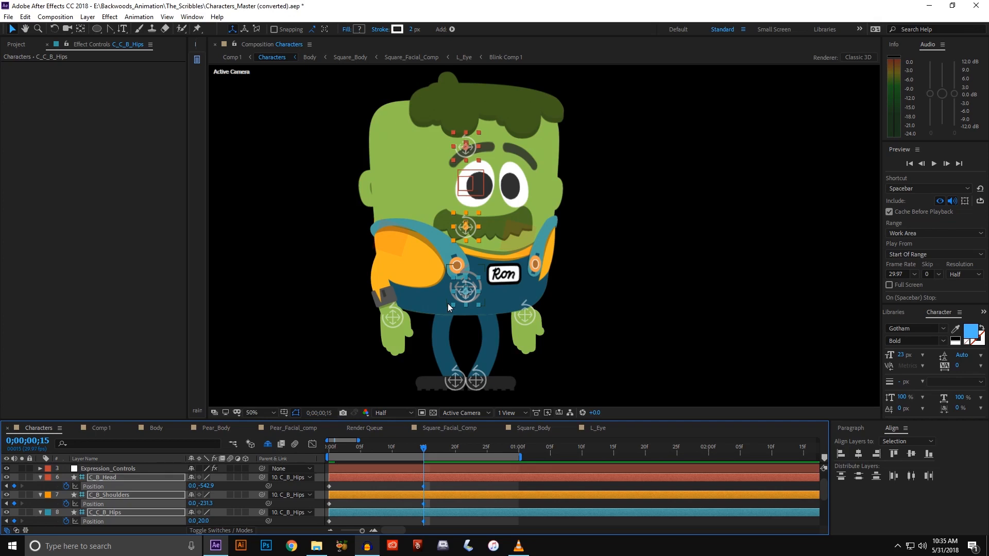
pyautogui.hotkey('shift', 'Down')
pyautogui.hotkey('shift', 'Down')
pyautogui.press('Up')
pyautogui.press('Up')
pyautogui.press('Up')
pyautogui.press('Up')
pyautogui.press('Up')
pyautogui.press('Up')
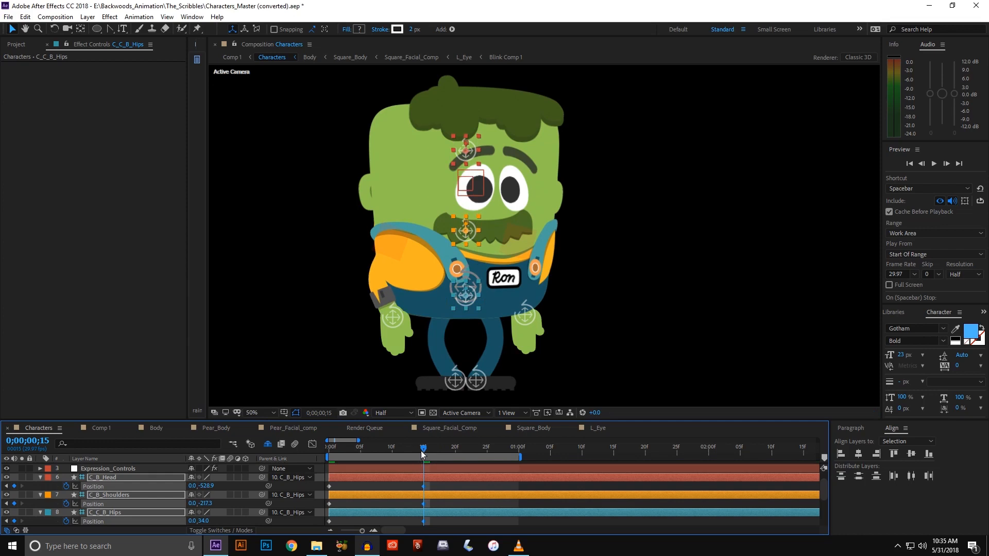
# - Copy the starting Position keyframes of the head, shoulders and hips controllers to 0;00;01;00 and preview the loop
pyautogui.moveTo(427, 451); pyautogui.dragTo(519, 461)
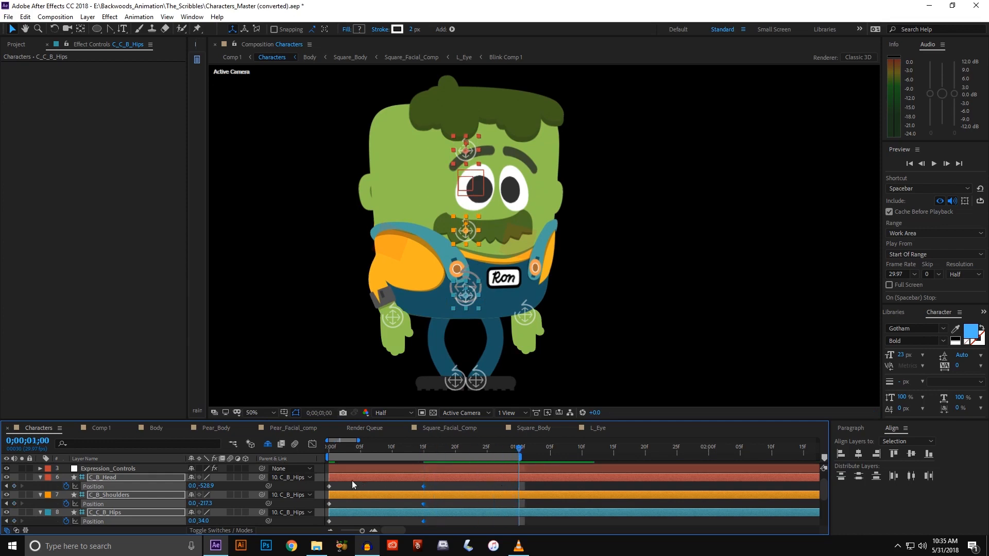
pyautogui.moveTo(338, 483); pyautogui.dragTo(327, 487)
pyautogui.hotkey('ctrl', 'c')
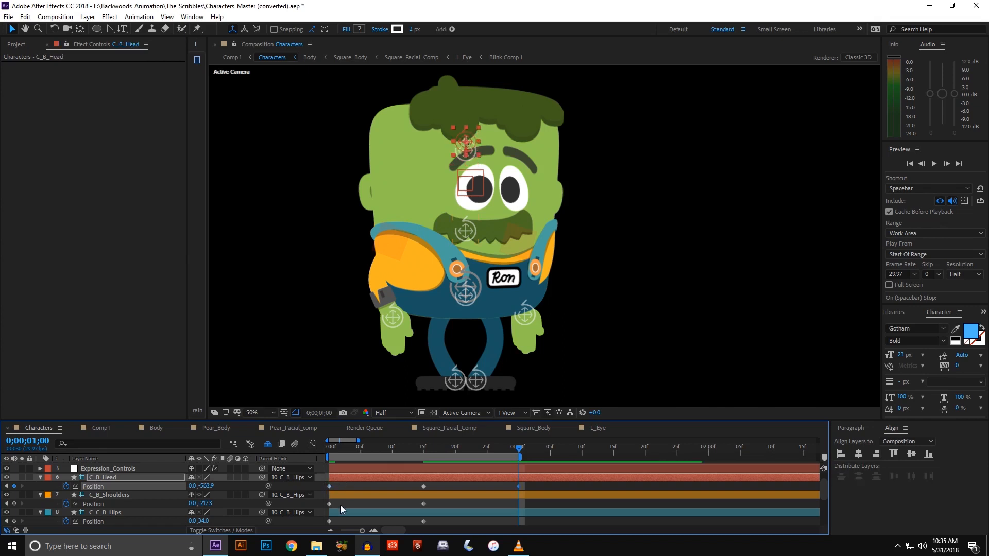
pyautogui.hotkey('ctrl', 'v')
pyautogui.click(329, 504)
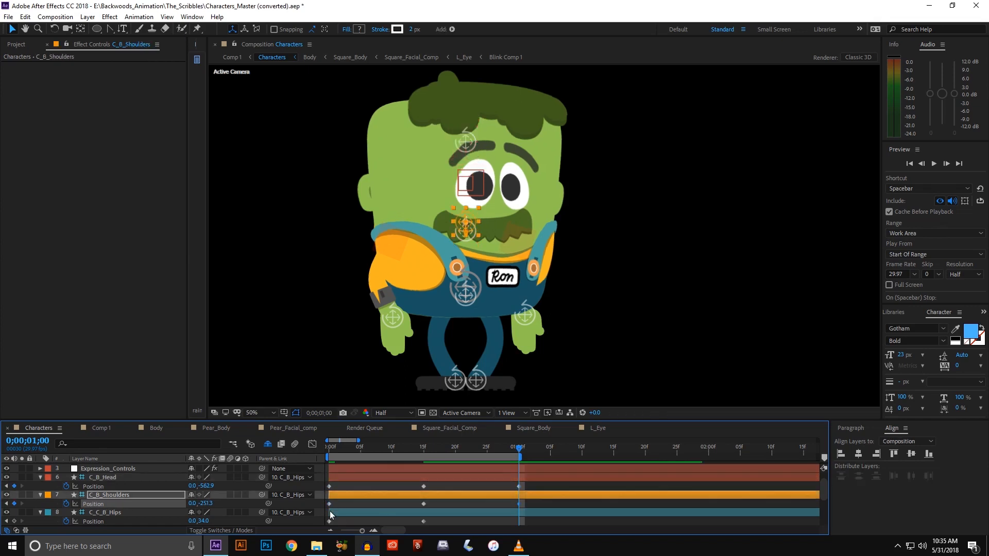
pyautogui.hotkey('ctrl', 'c')
pyautogui.hotkey('ctrl', 'v')
pyautogui.click(330, 521)
pyautogui.hotkey('ctrl', 'c')
pyautogui.hotkey('ctrl', 'v')
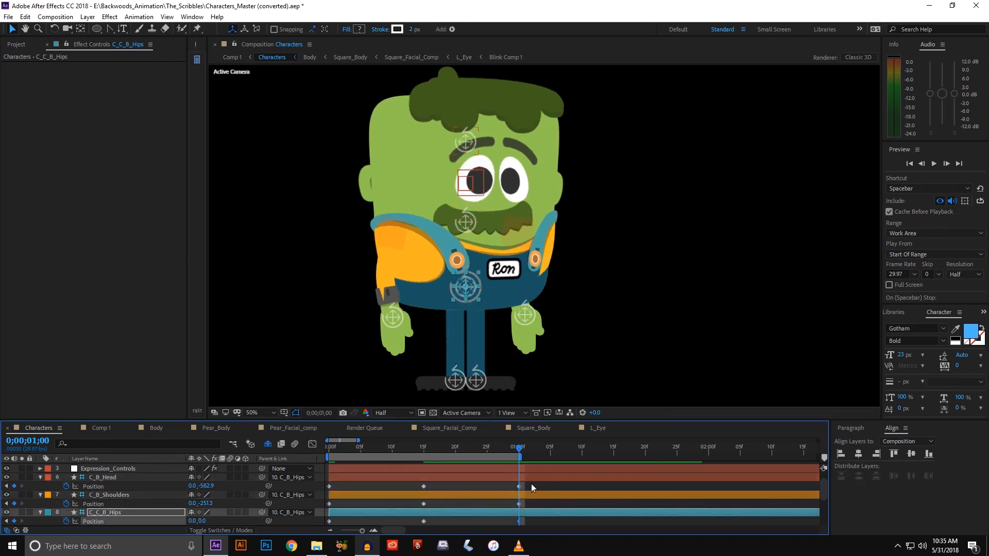
pyautogui.click(332, 453)
pyautogui.press('space')
# - Apply Easy Ease to all Position keyframes of the head, shoulders and hips controllers in the Graph Editor
pyautogui.moveTo(527, 485); pyautogui.dragTo(329, 525)
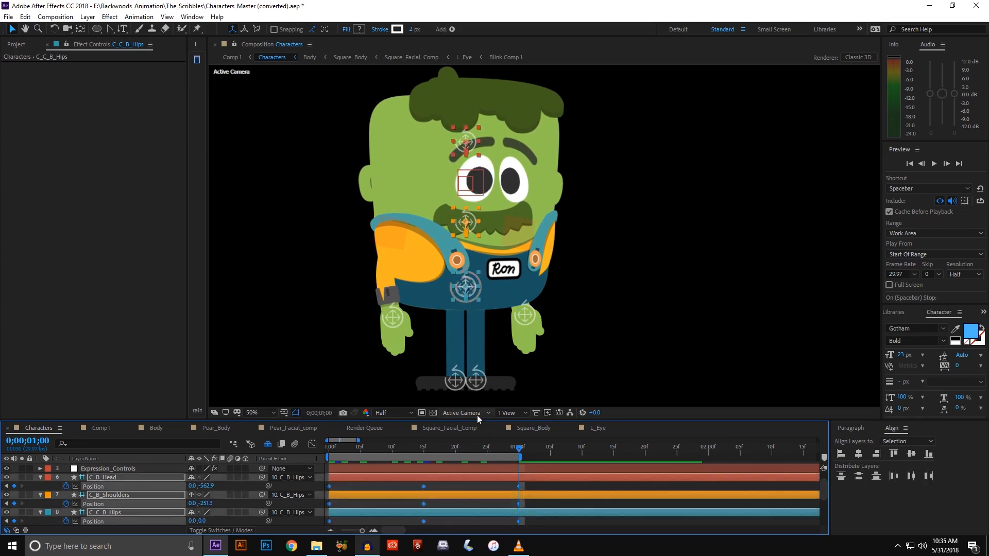
pyautogui.moveTo(474, 421); pyautogui.dragTo(473, 332)
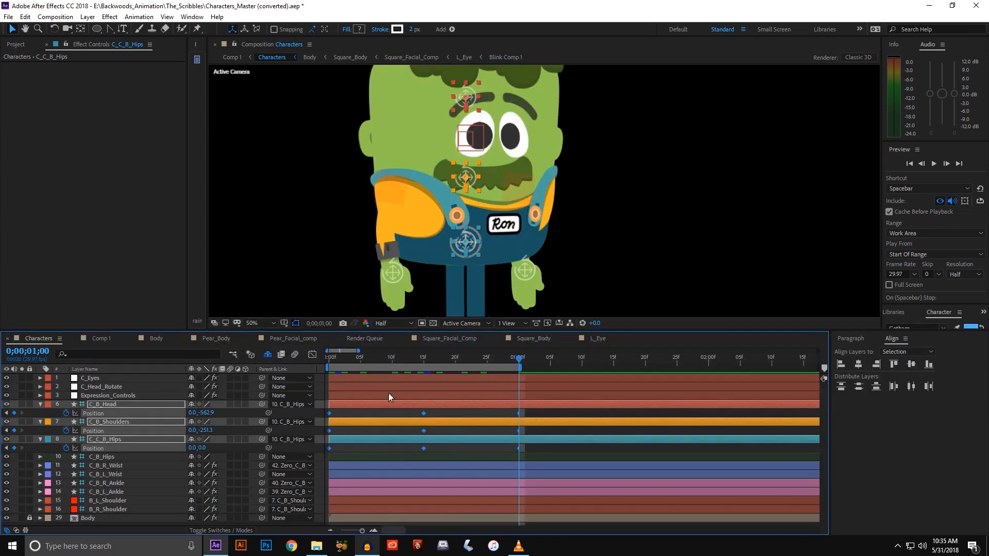
pyautogui.click(312, 355)
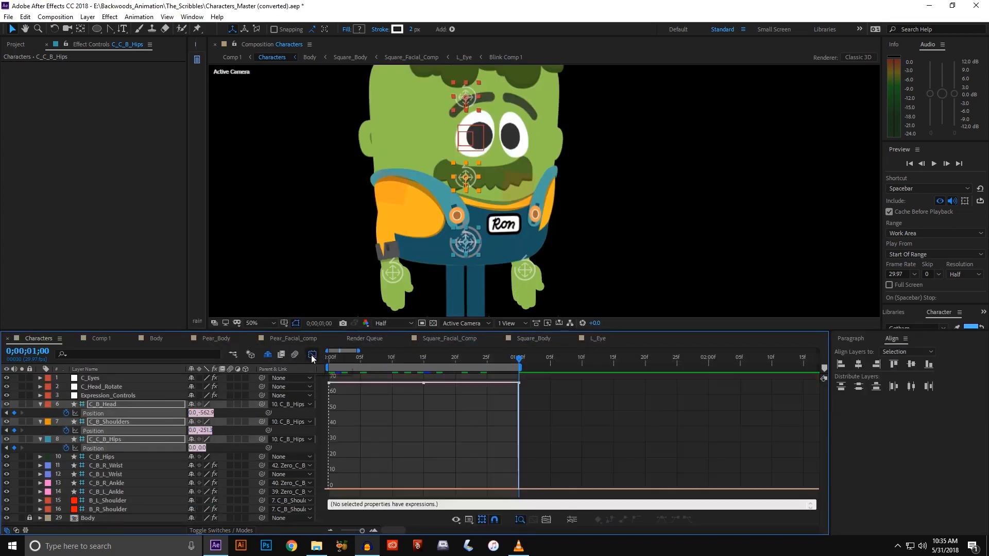
pyautogui.moveTo(569, 419); pyautogui.dragTo(327, 382)
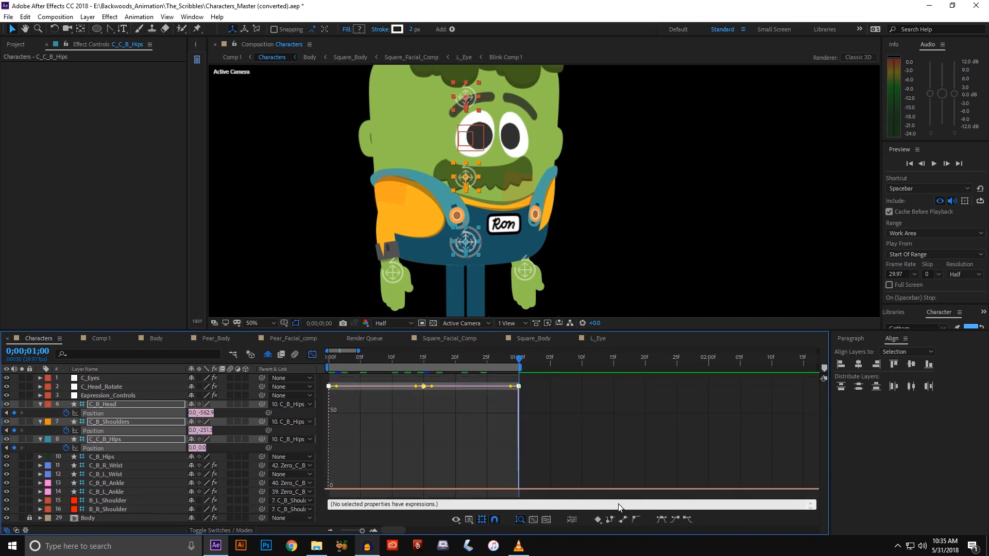
pyautogui.click(660, 521)
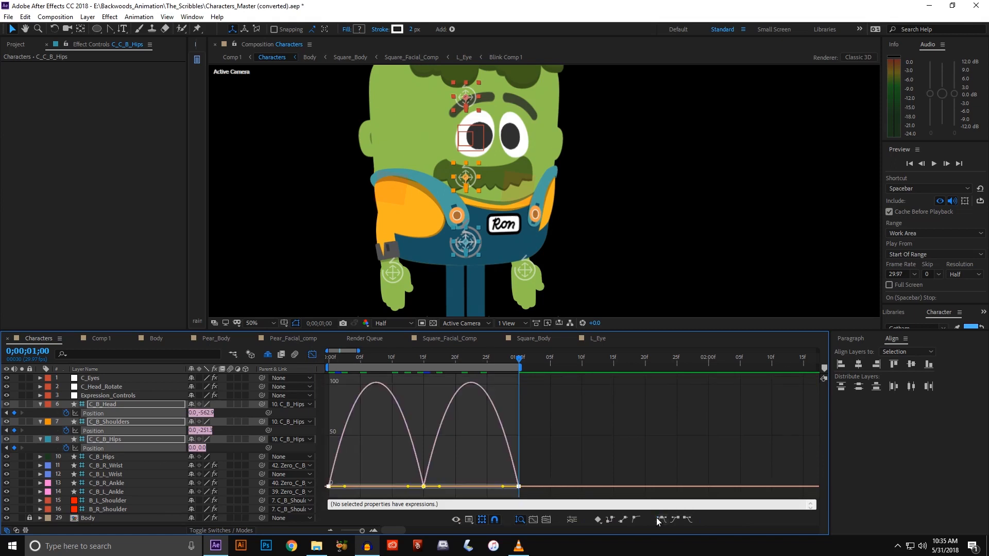
# - Scrub and play back the eased up-and-down body motion to check its timing
pyautogui.moveTo(329, 361); pyautogui.dragTo(403, 370)
pyautogui.press('space')
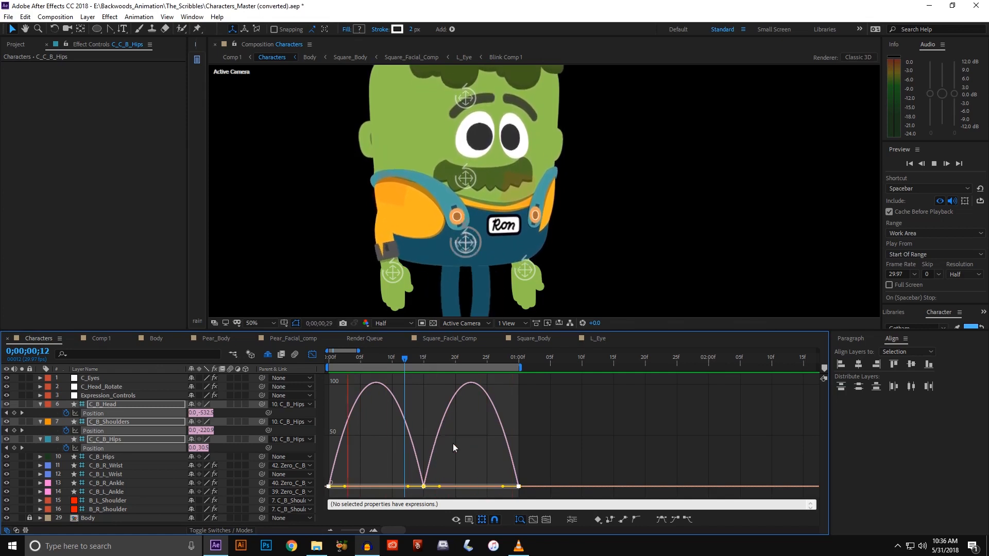
pyautogui.press('space')
# - Back in the layer view, move the three controllers' middle Position keyframes to frame 7 and their last ones to frame 15
pyautogui.hotkey('shift', 'F3')
pyautogui.moveTo(425, 448); pyautogui.dragTo(377, 447)
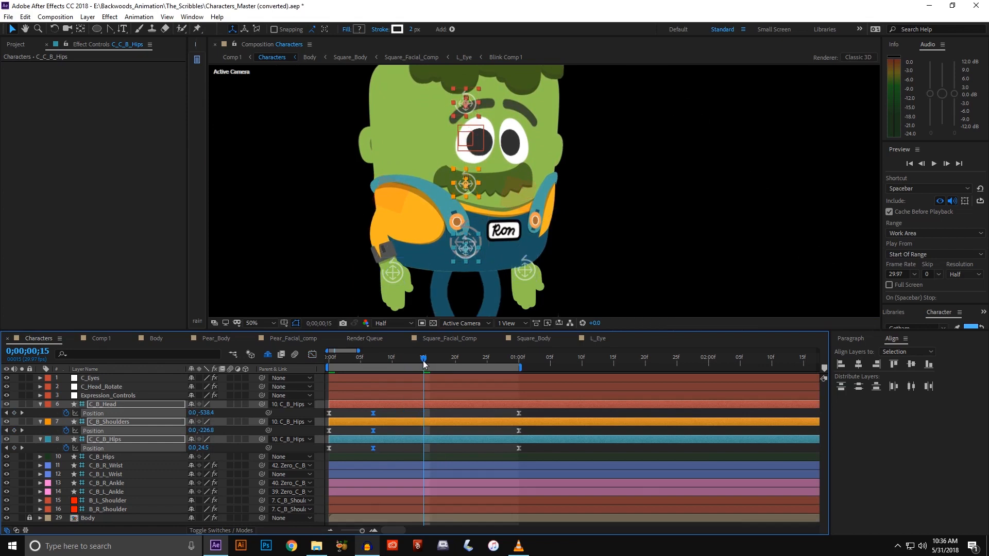
pyautogui.moveTo(493, 410); pyautogui.dragTo(422, 451)
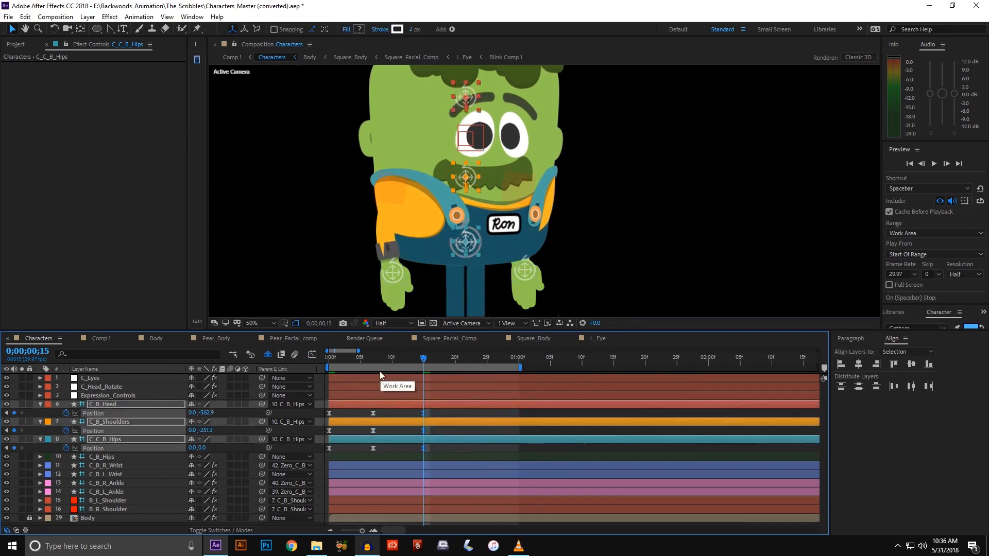
pyautogui.click(360, 358)
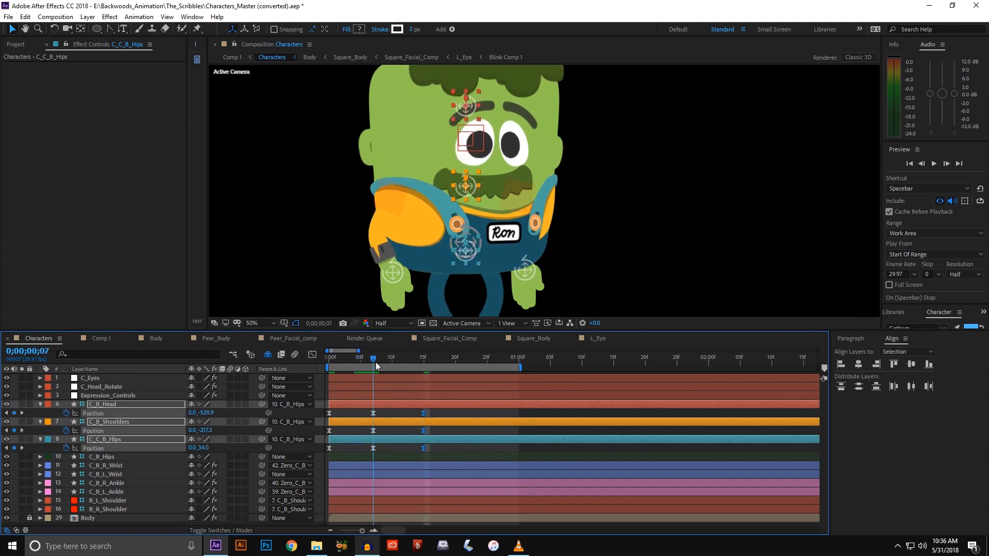
pyautogui.click(378, 363)
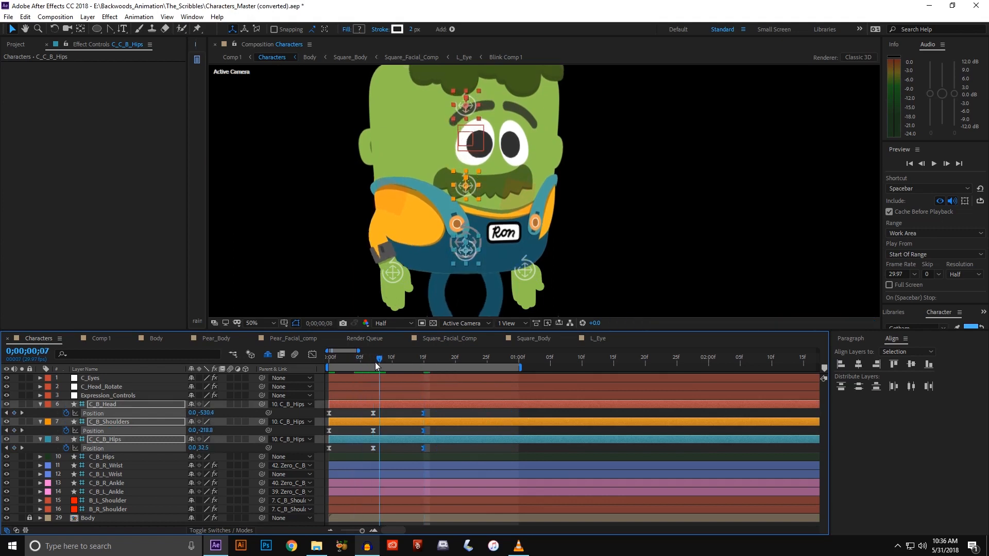
pyautogui.click(373, 363)
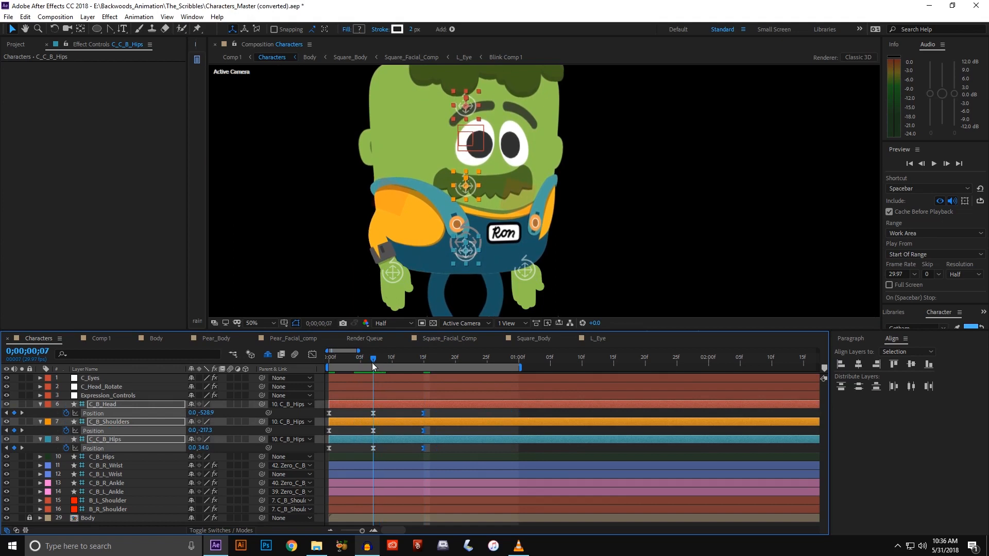
pyautogui.moveTo(373, 364); pyautogui.dragTo(425, 367)
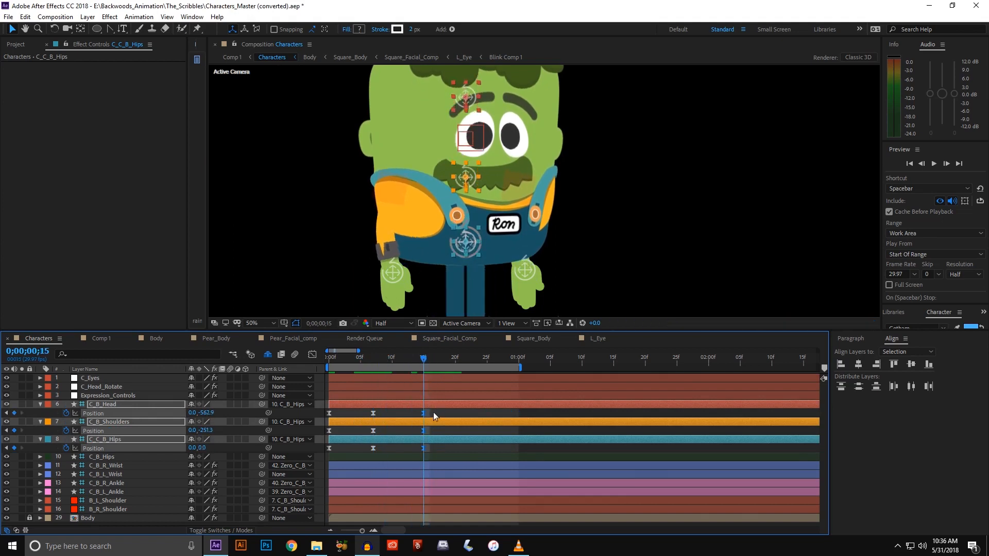
pyautogui.moveTo(434, 412); pyautogui.dragTo(328, 453)
pyautogui.hotkey('ctrl', 'd')
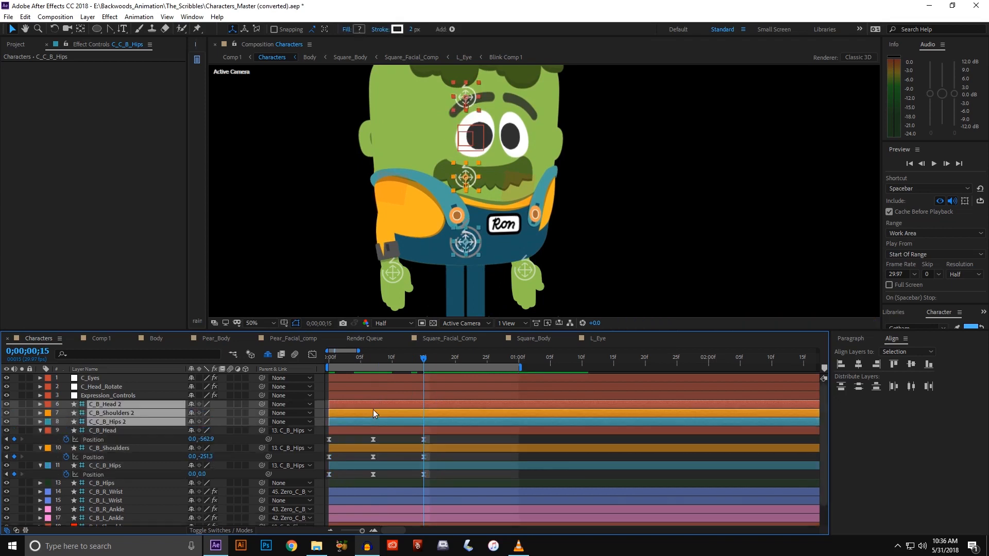
pyautogui.hotkey('ctrl', 'z')
# - Repeat the head, shoulders and hips Position keyframes from 0;00;00;15 to make a second bob, and preview it
pyautogui.click(432, 413)
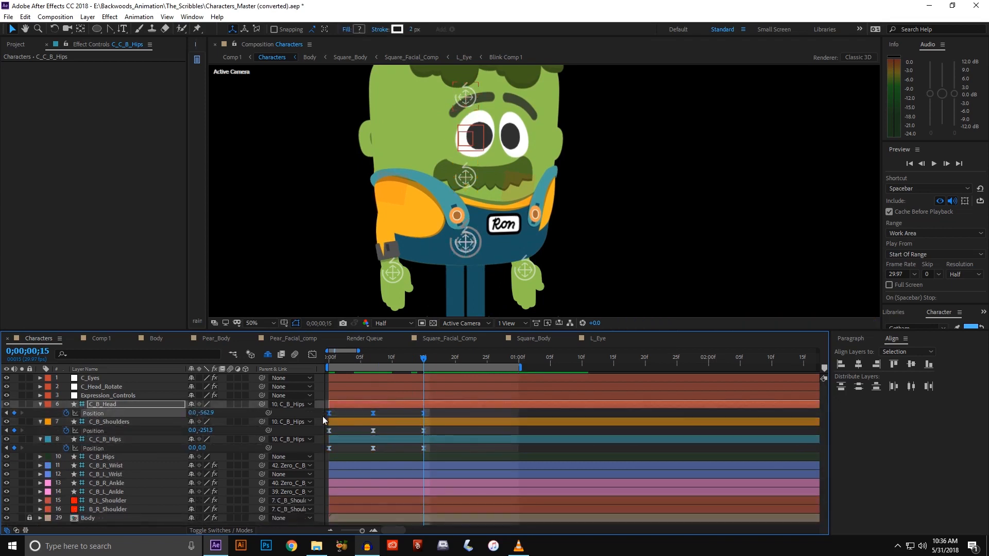
pyautogui.click(434, 432)
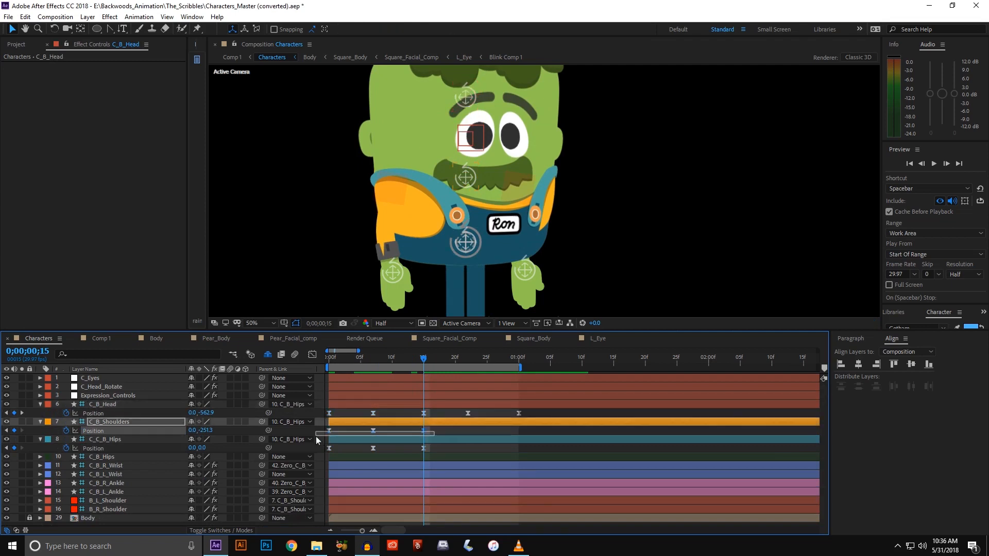
pyautogui.hotkey('ctrl', 'v')
pyautogui.click(433, 448)
pyautogui.hotkey('ctrl', 'v')
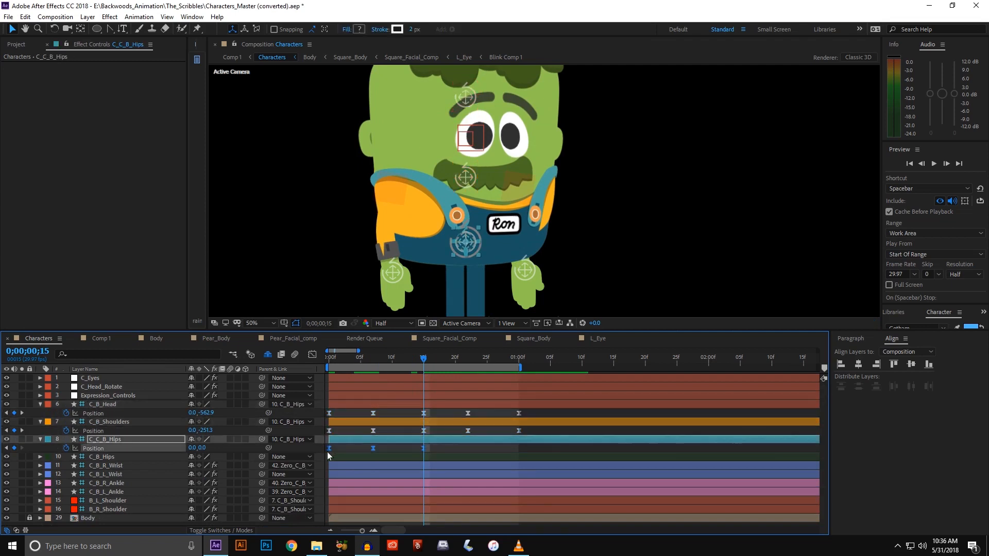
pyautogui.press('space')
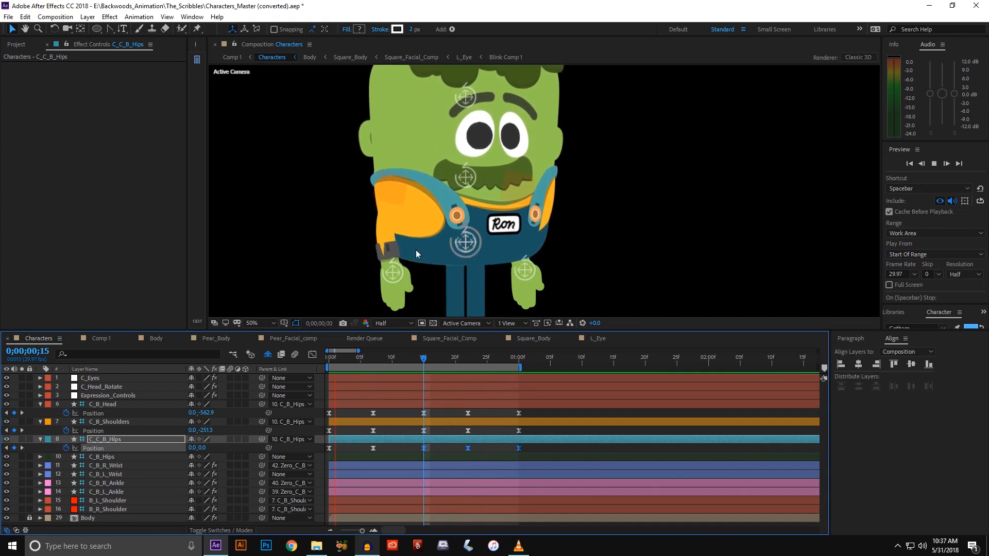
pyautogui.press('space')
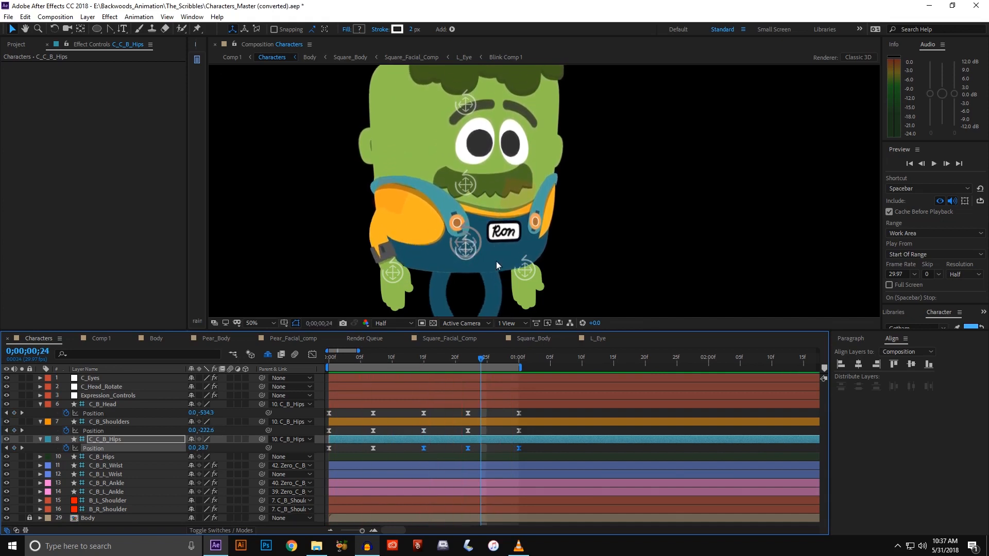
# - Delay all C_B_Shoulders Position keyframes by one frame relative to the hips
pyautogui.click(526, 410)
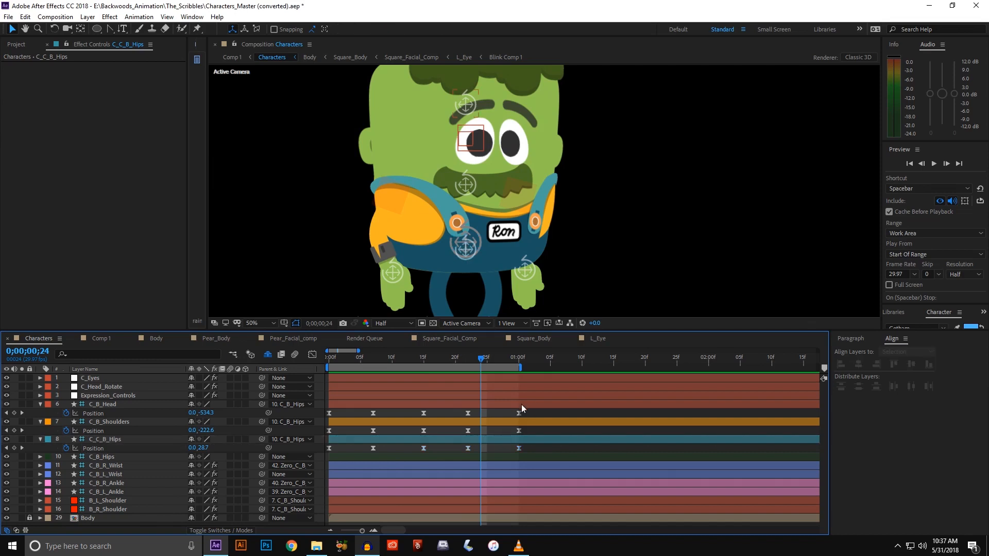
pyautogui.click(487, 439)
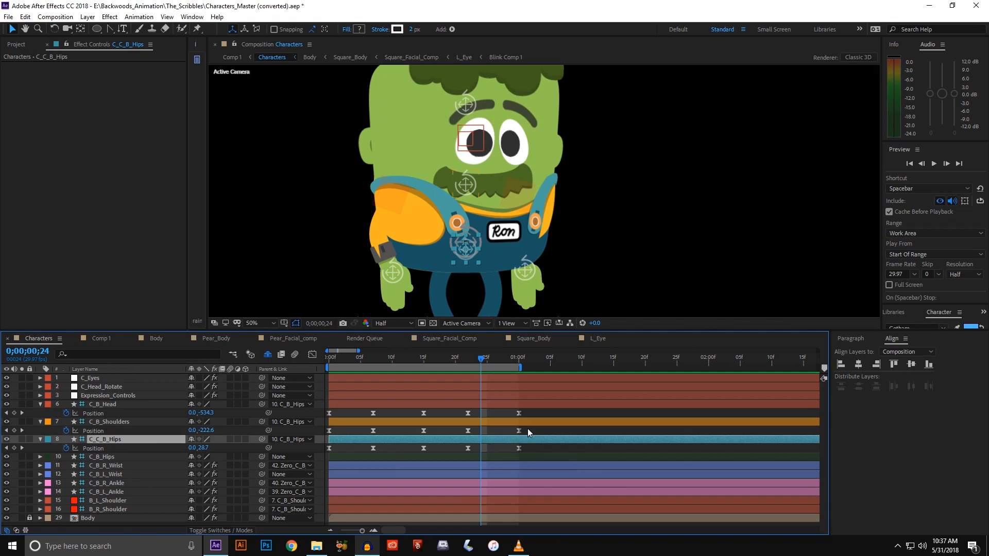
pyautogui.moveTo(527, 428); pyautogui.dragTo(336, 434)
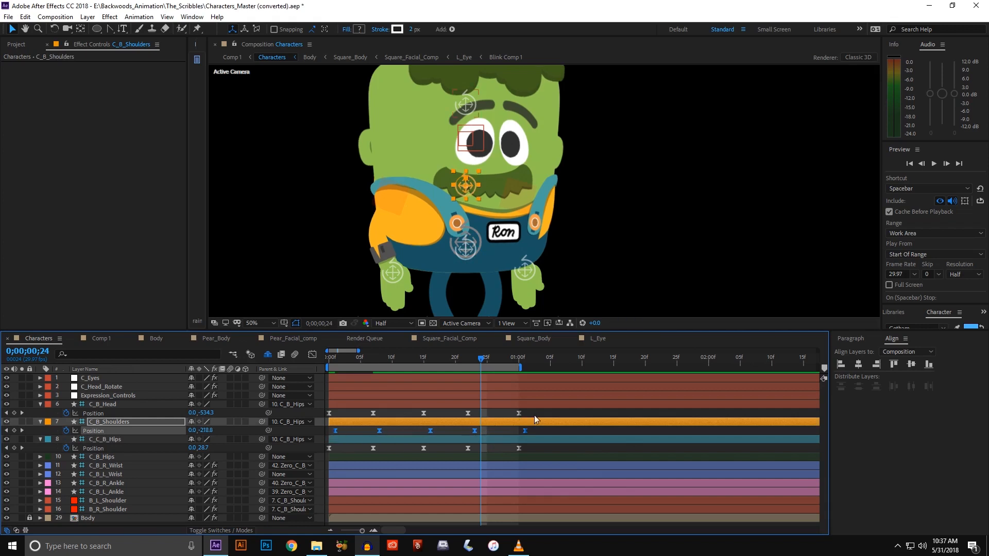
# - Delay all C_B_Head Position keyframes by two frames relative to the hips, and preview the motion
pyautogui.moveTo(532, 413); pyautogui.dragTo(342, 418)
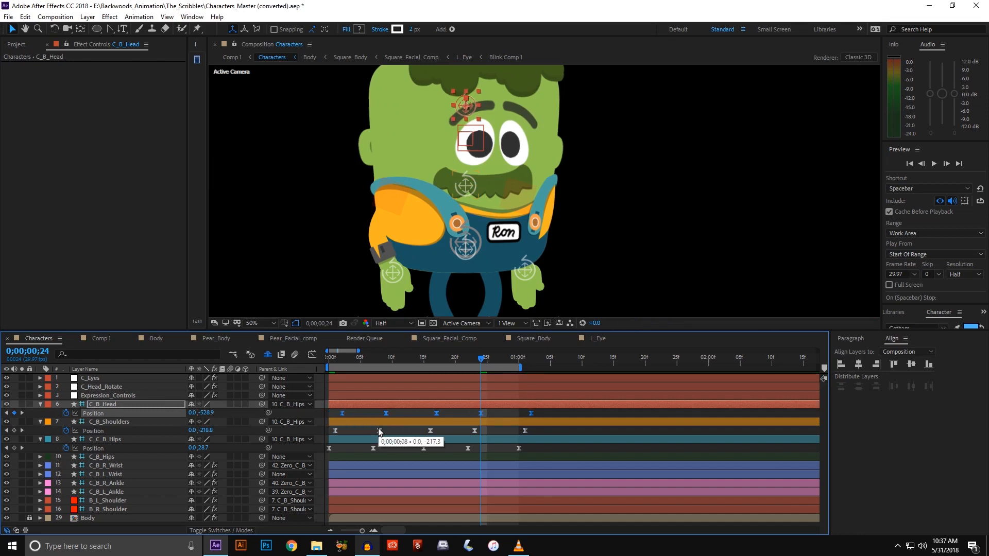
pyautogui.press('space')
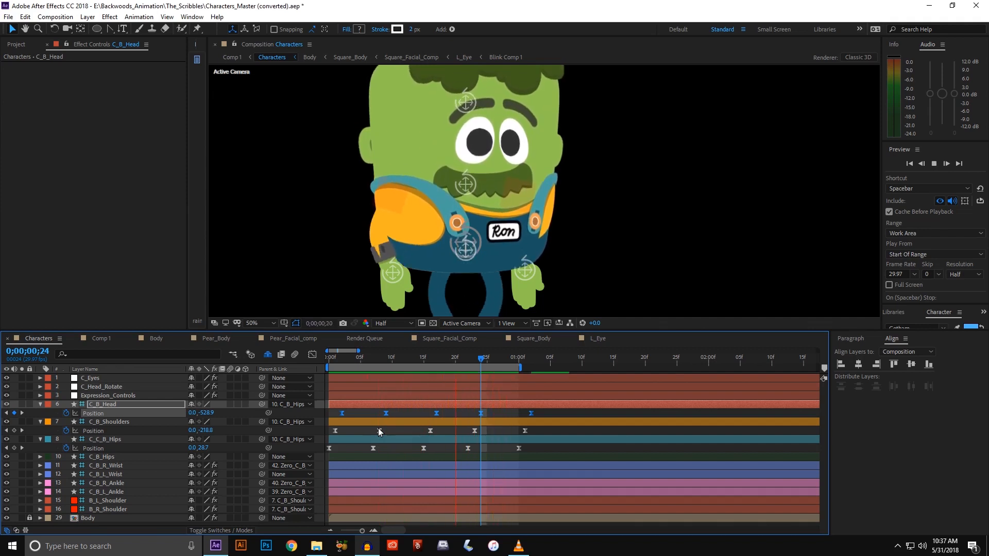
pyautogui.press('space')
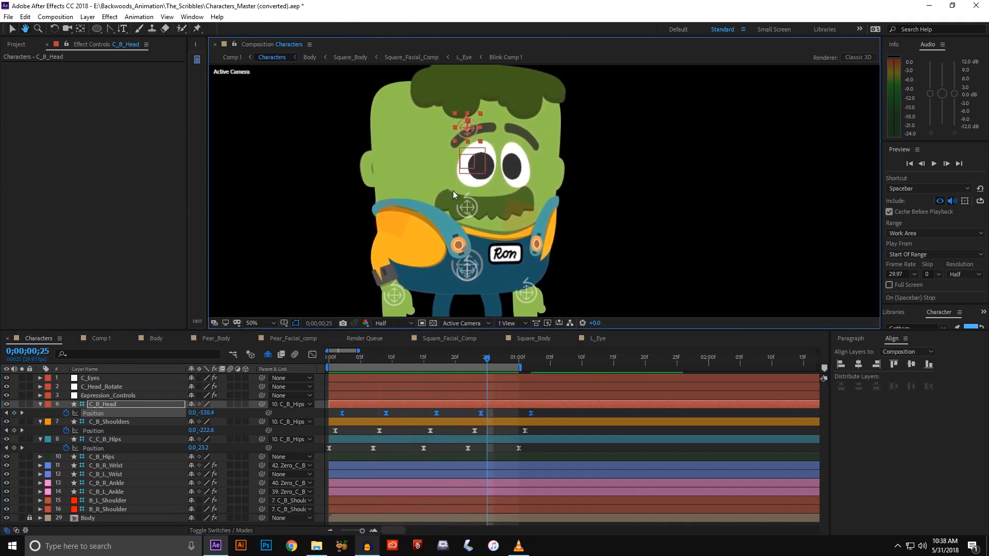
# - Widen the offsets so the C_B_Shoulders keyframes start at frame 2 and the C_B_Head ones at frame 4, and preview the loop
pyautogui.moveTo(533, 428)
pyautogui.mouseDown()
pyautogui.moveTo(347, 446)
pyautogui.moveTo(331, 438)
pyautogui.moveTo(547, 415)
pyautogui.mouseUp()
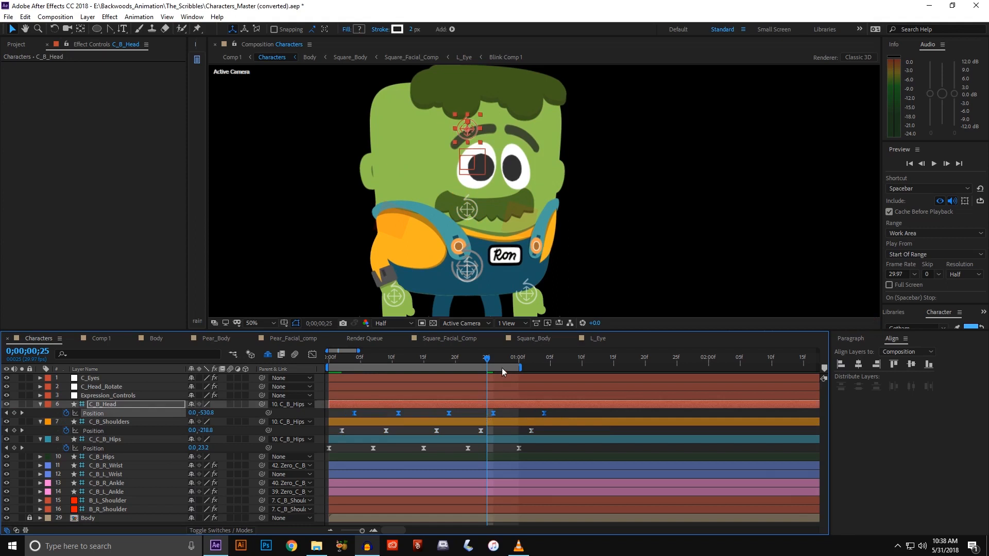
pyautogui.press('space')
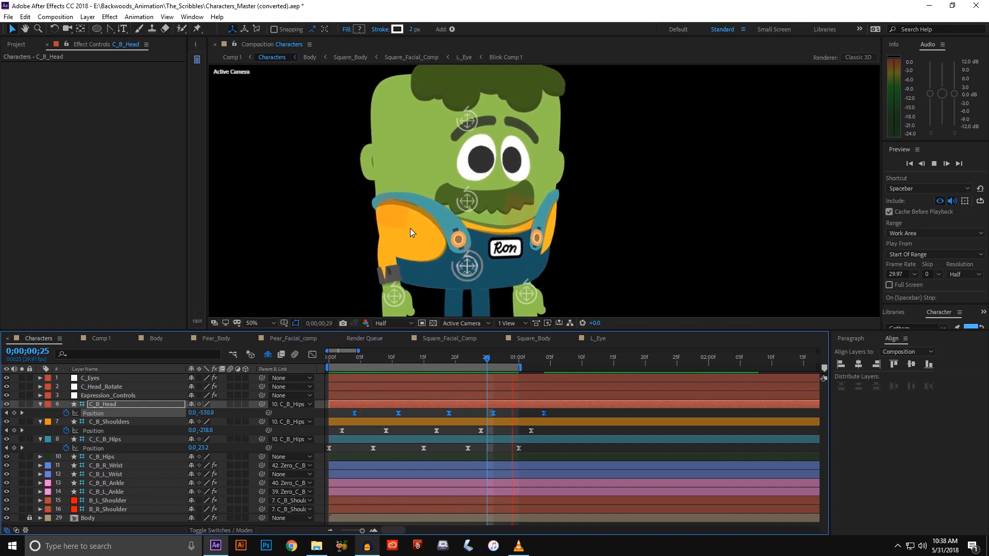
pyautogui.press('space')
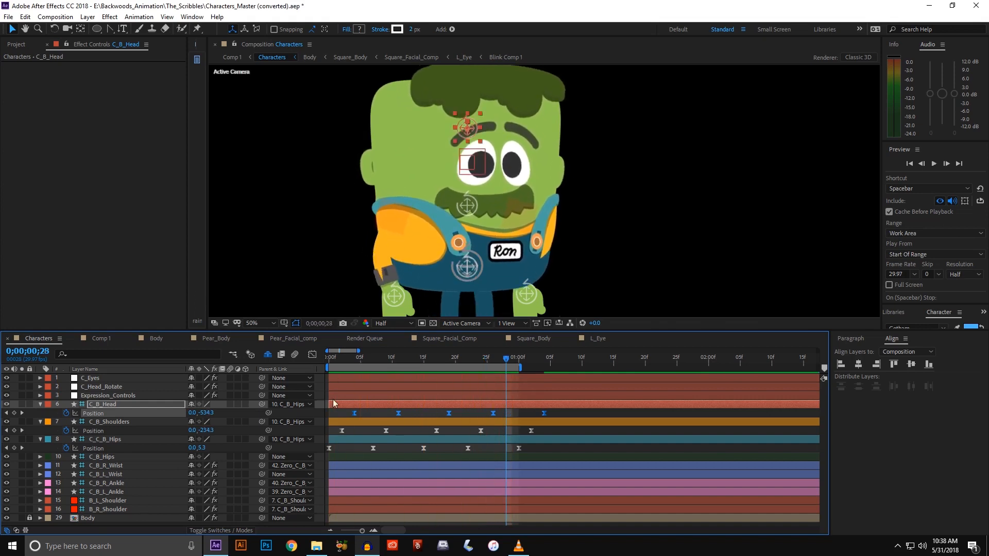
# - Bend the start of the C_C_B_Hips motion path with the Pen tool by pulling horizontal handles from its top and bottom points
pyautogui.click(334, 444)
pyautogui.click(329, 360)
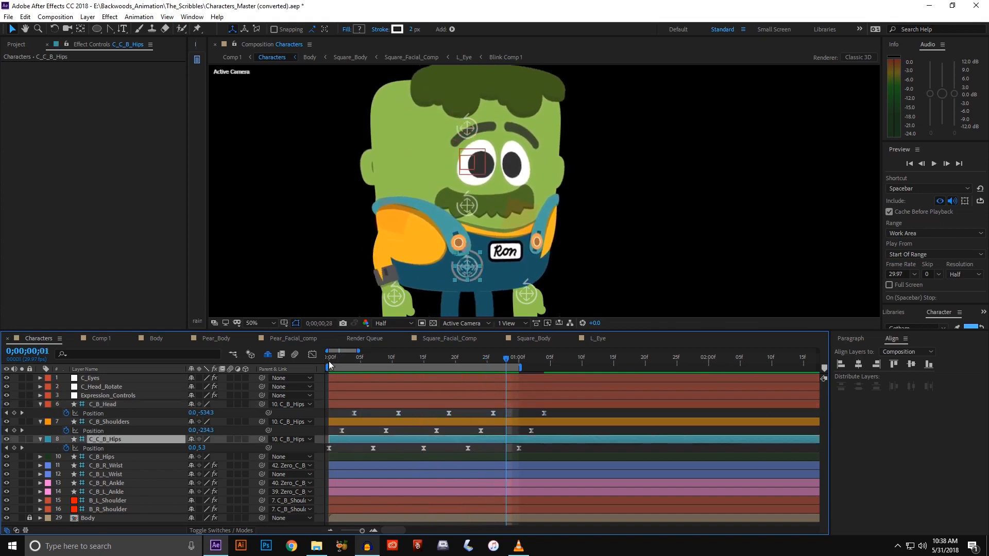
pyautogui.scroll(1, 431, 236)
pyautogui.moveTo(426, 253); pyautogui.dragTo(444, 105)
pyautogui.scroll(1, 402, 167)
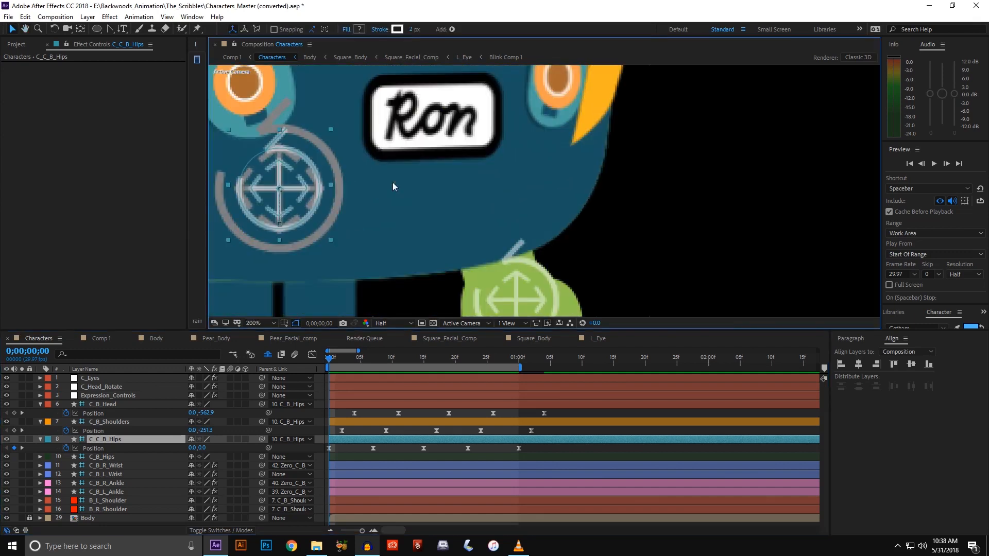
pyautogui.moveTo(388, 185); pyautogui.dragTo(600, 194)
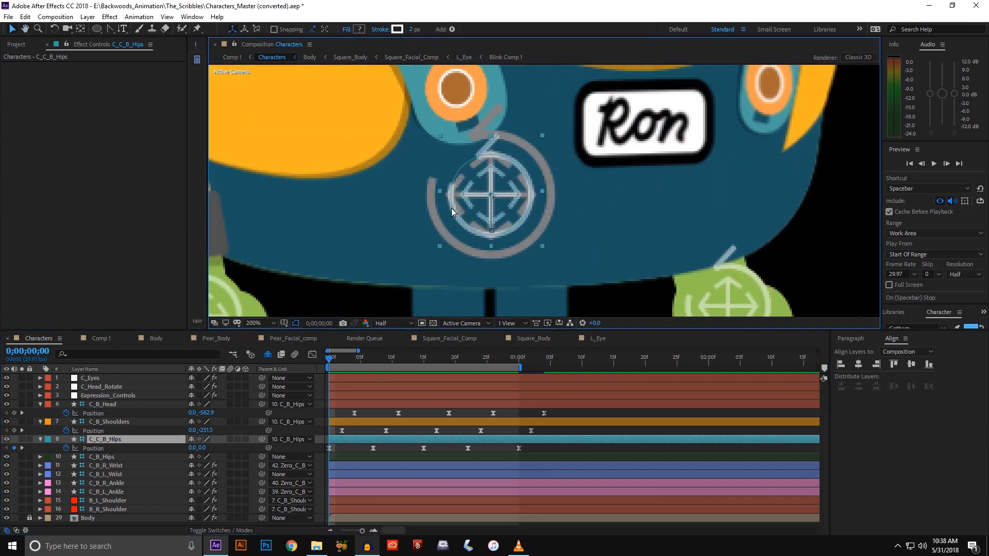
pyautogui.scroll(1, 452, 208)
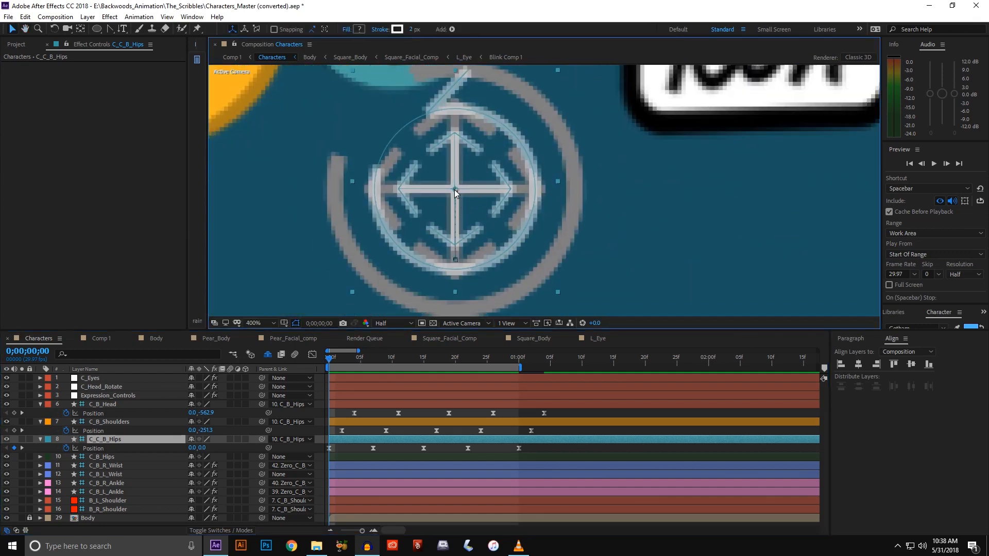
pyautogui.click(329, 447)
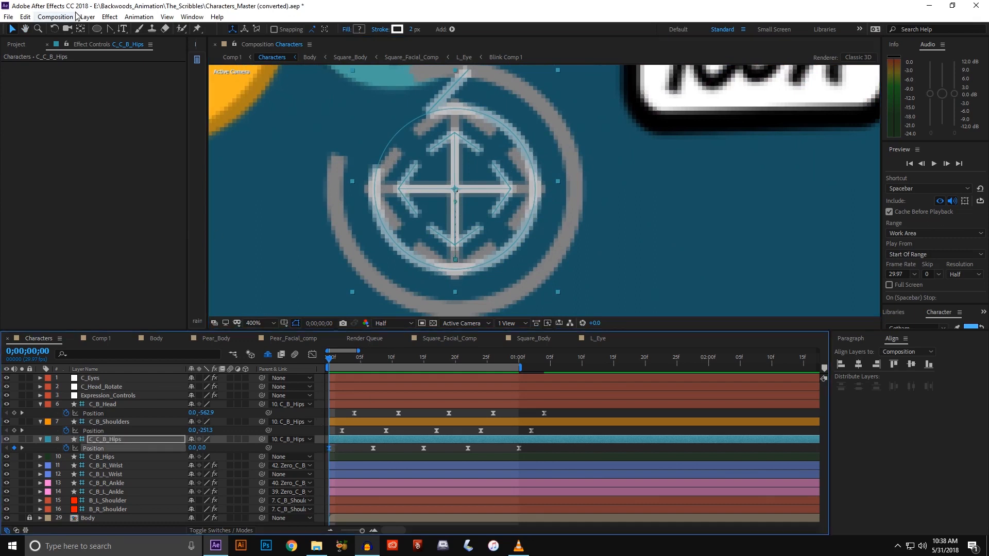
pyautogui.click(109, 29)
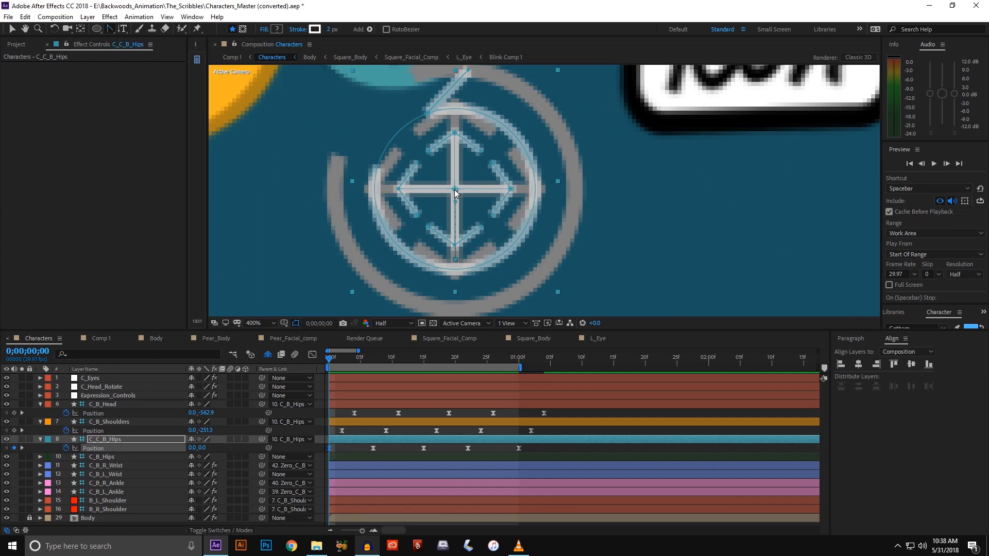
pyautogui.moveTo(456, 192); pyautogui.dragTo(483, 191)
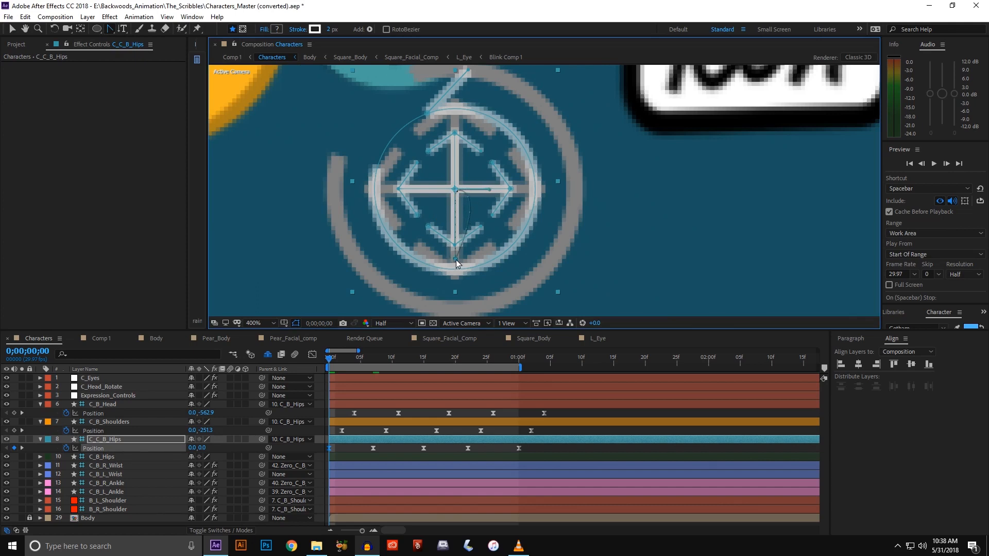
pyautogui.moveTo(456, 260); pyautogui.dragTo(416, 261)
# - Extend a horizontal handle from the C_C_B_Hips path point at frame 15 and scrub through the curved motion
pyautogui.click(422, 448)
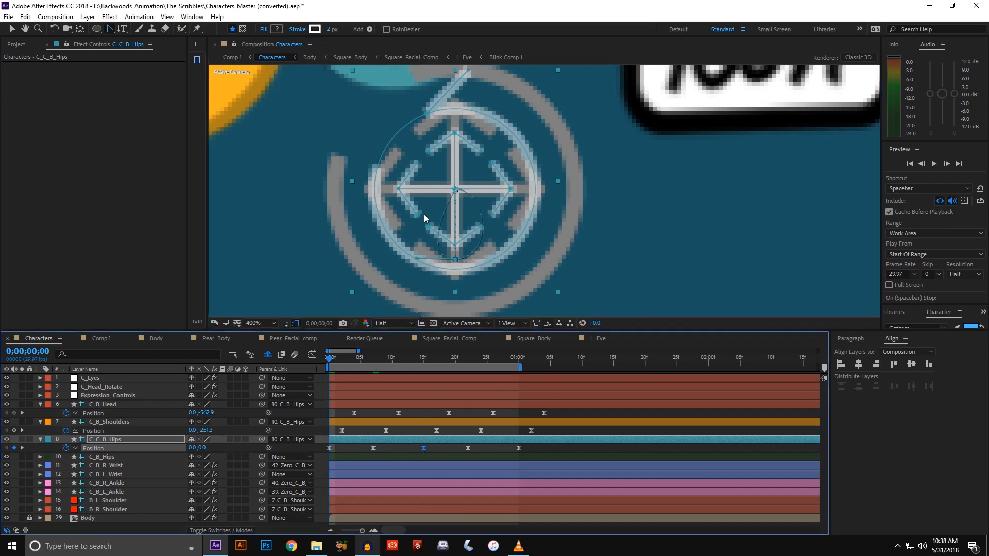
pyautogui.moveTo(440, 190); pyautogui.dragTo(492, 189)
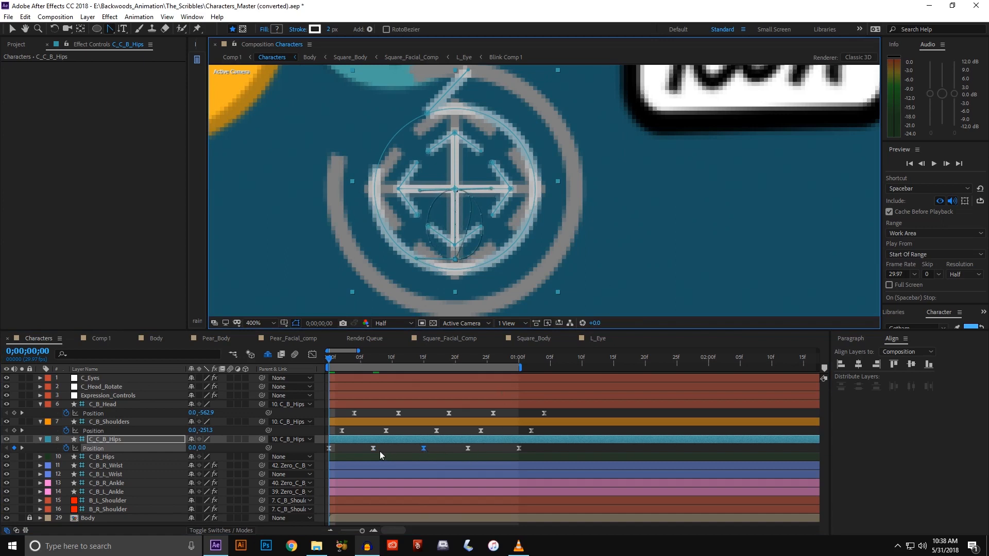
pyautogui.click(423, 363)
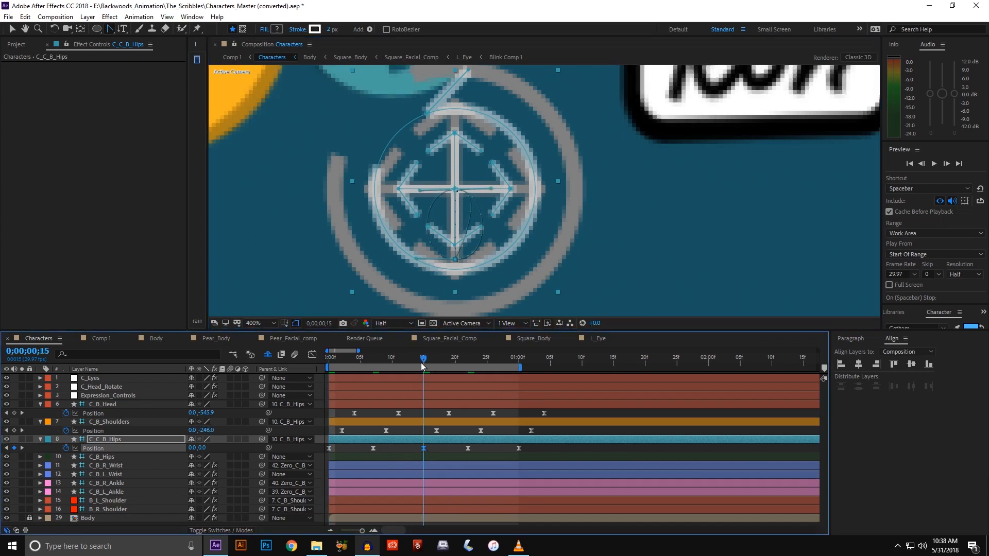
pyautogui.moveTo(423, 365); pyautogui.dragTo(461, 364)
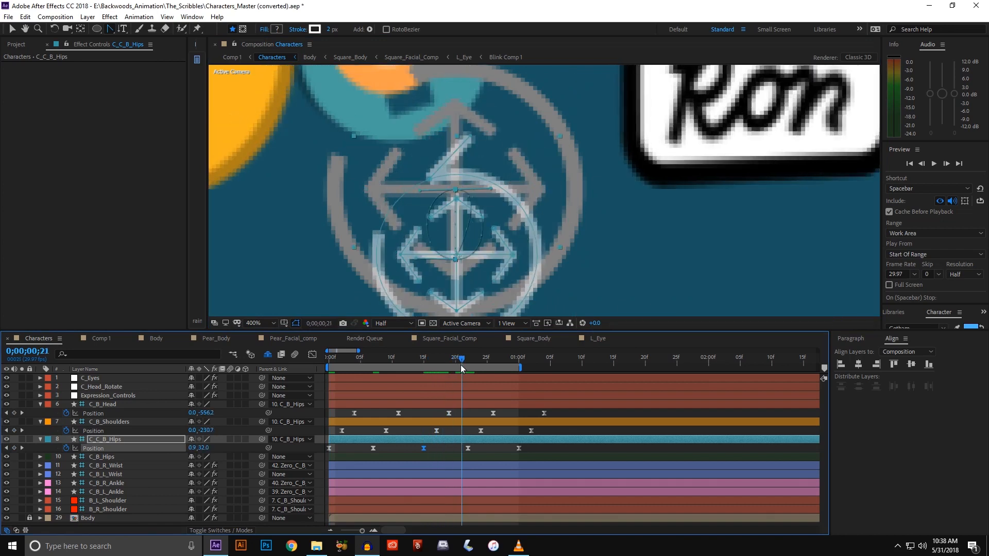
# - Curve the second bob of the C_C_B_Hips motion path at the keyframes on frame 22 and 0;00;01;00
pyautogui.click(468, 447)
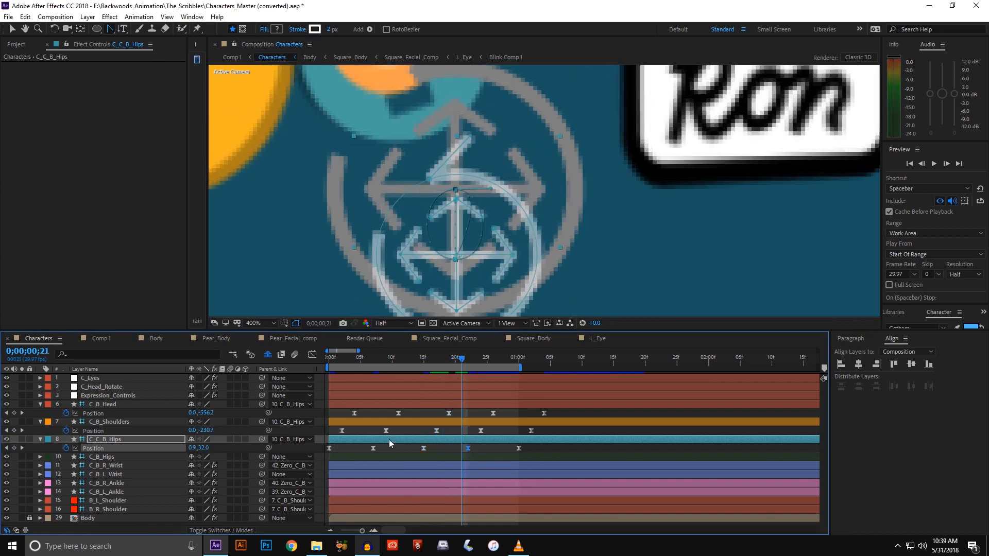
pyautogui.press('pagedown')
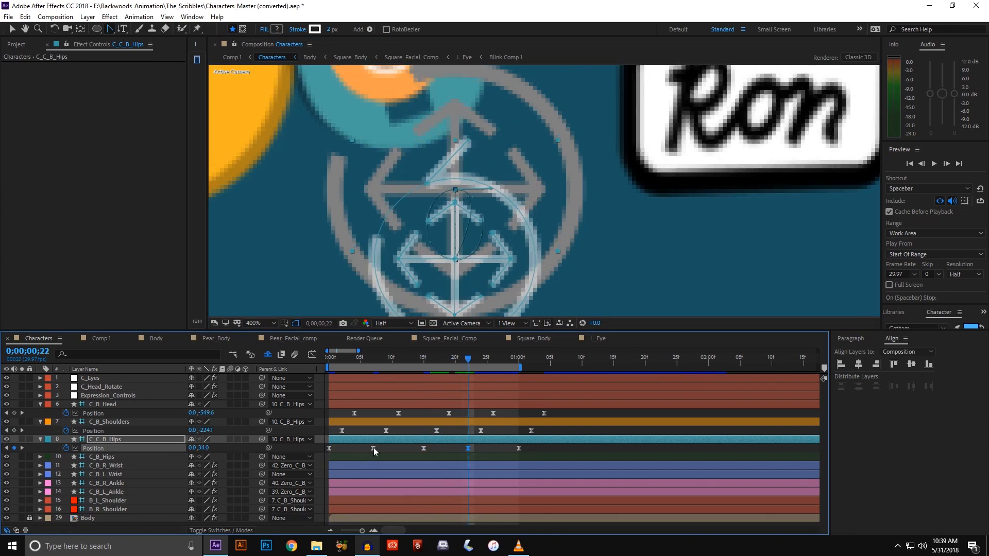
pyautogui.click(373, 448)
pyautogui.click(468, 448)
pyautogui.click(520, 363)
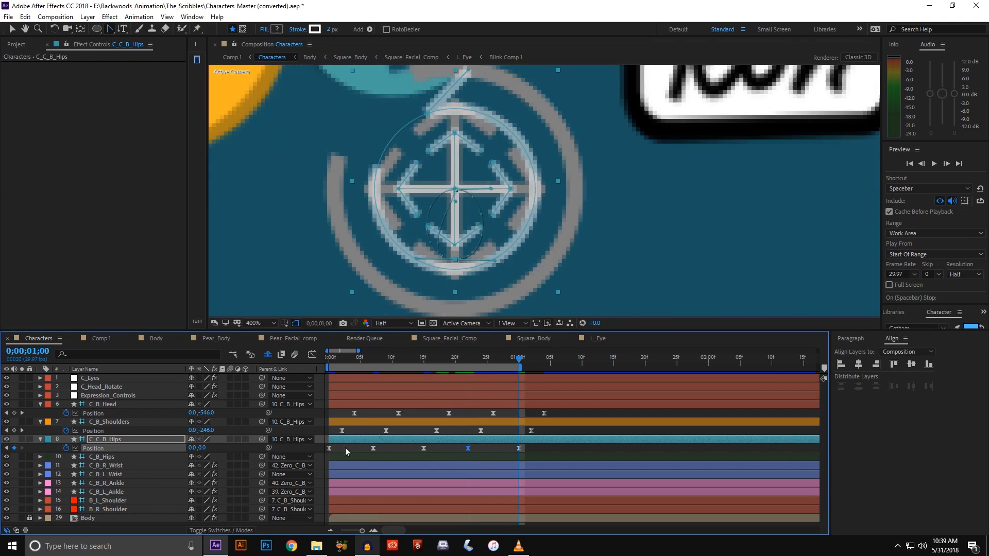
pyautogui.click(330, 450)
# - Play back the circular hip motion on the whole character and compare the loop's first and last frames
pyautogui.scroll(-3, 461, 232)
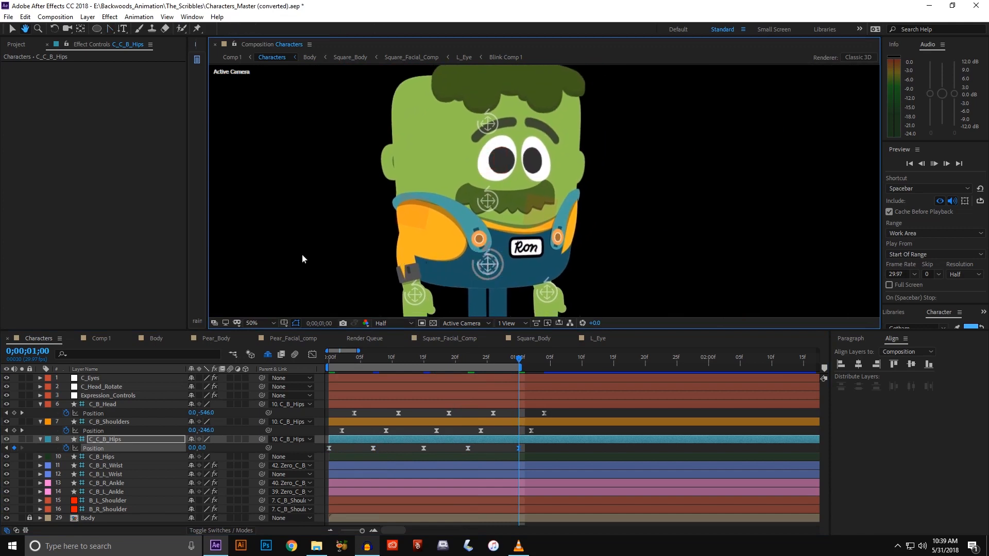
pyautogui.press('space')
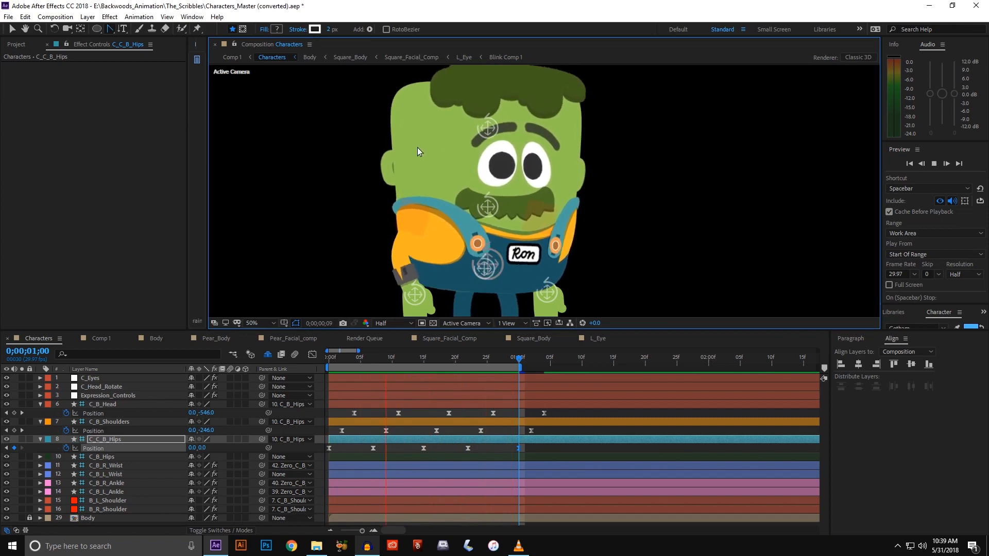
pyautogui.click(336, 366)
pyautogui.moveTo(334, 361); pyautogui.dragTo(327, 358)
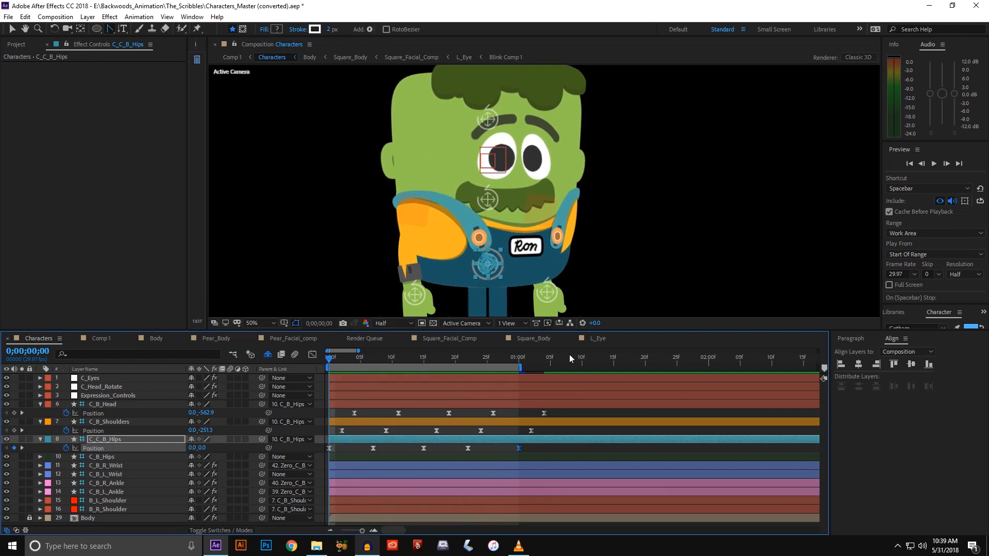
pyautogui.click(517, 361)
pyautogui.click(328, 361)
# - Try moving the C_Head_Rotate controller slightly in the composition to test the facial movement
pyautogui.click(128, 388)
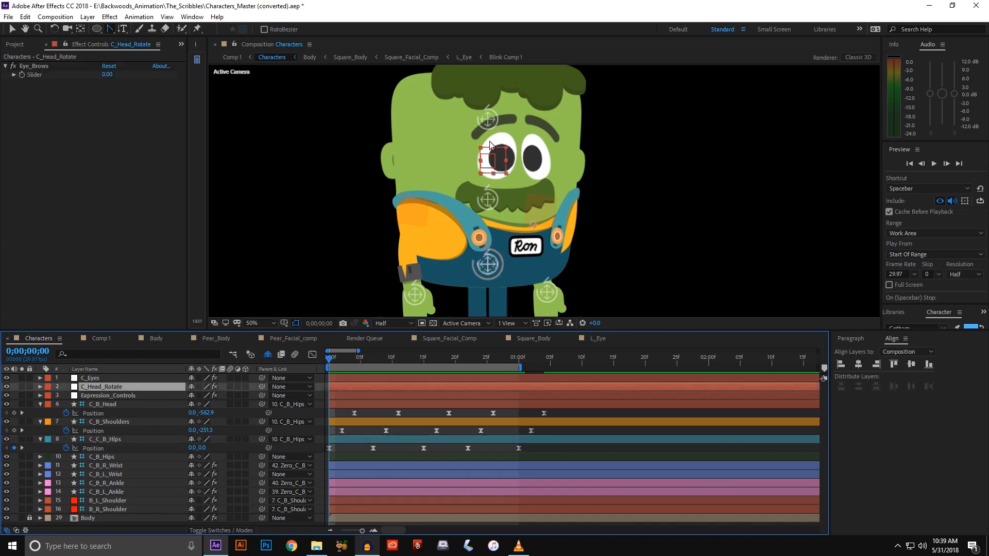
pyautogui.moveTo(499, 160); pyautogui.dragTo(500, 158)
pyautogui.hotkey('ctrl', 'z')
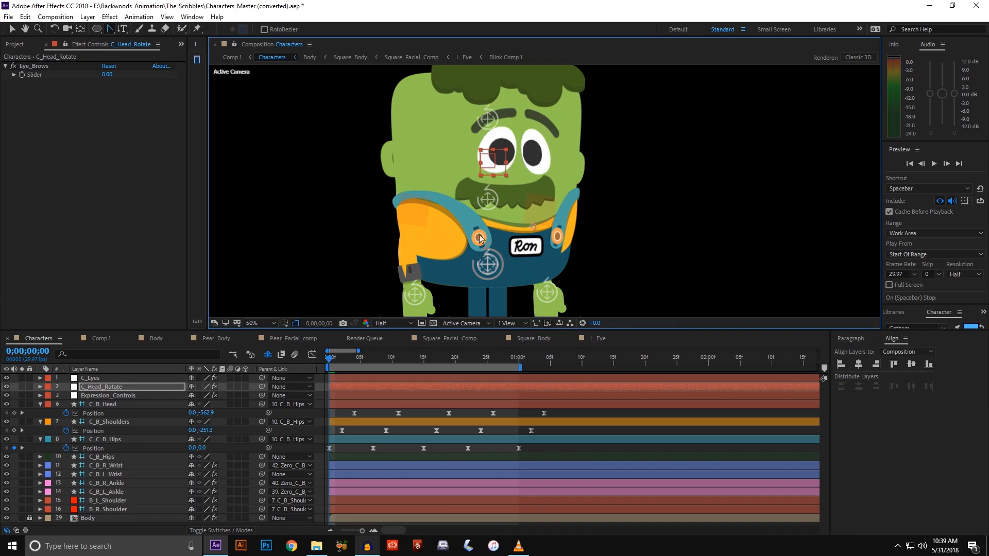
pyautogui.press('space')
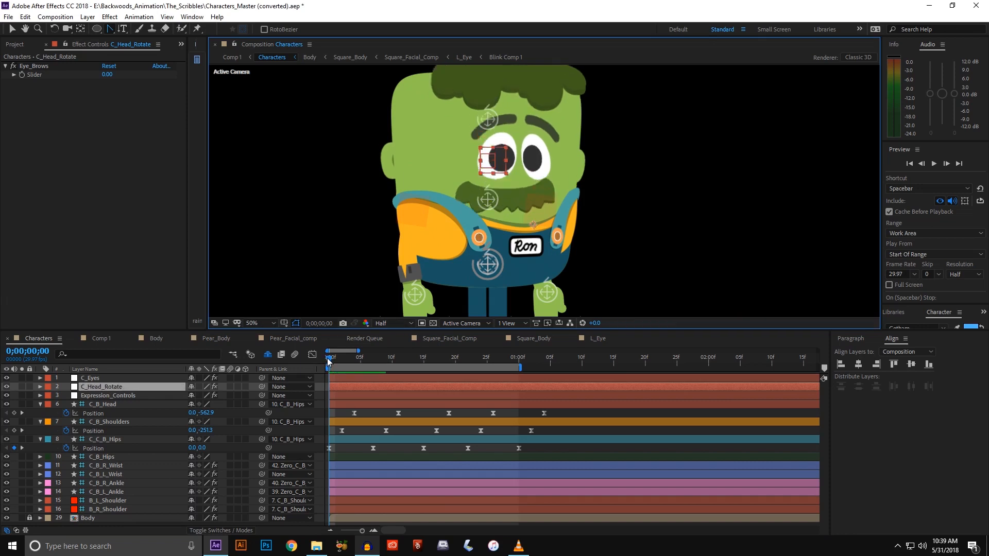
# - Reveal the C_Head_Rotate layer's X and Y Position and start keyframing Y Position at 0;00;00;00
pyautogui.click(115, 386)
pyautogui.press('p')
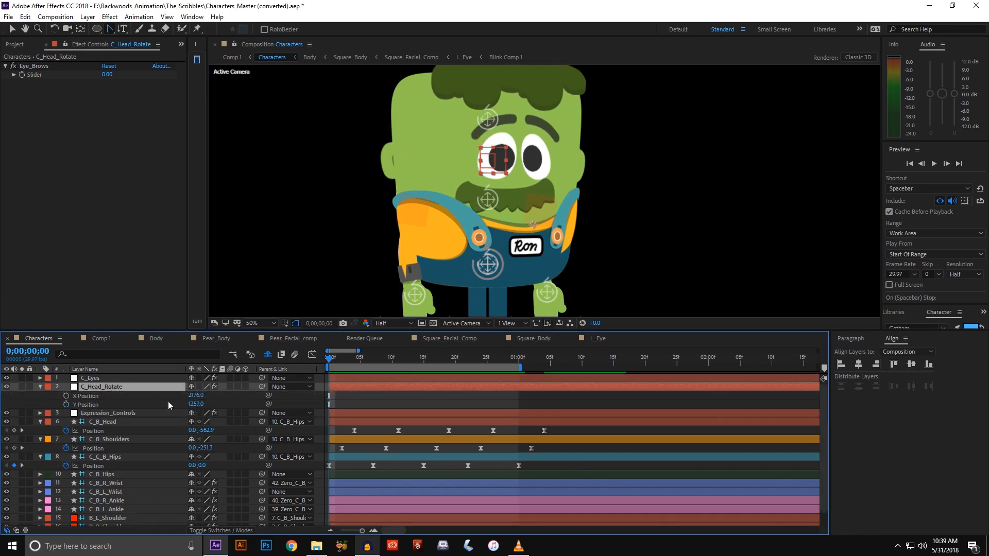
pyautogui.moveTo(195, 396); pyautogui.dragTo(198, 396)
pyautogui.hotkey('ctrl', 'z')
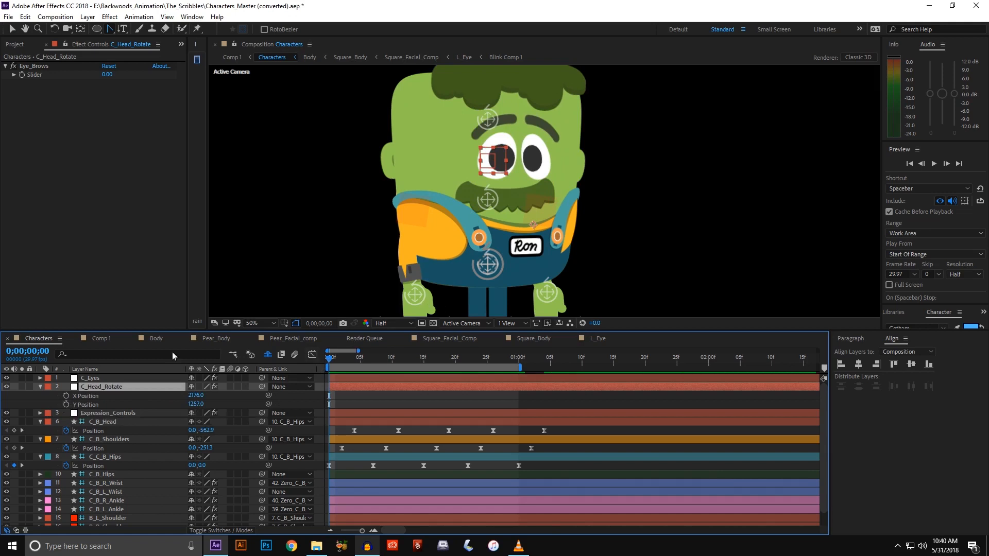
pyautogui.click(66, 404)
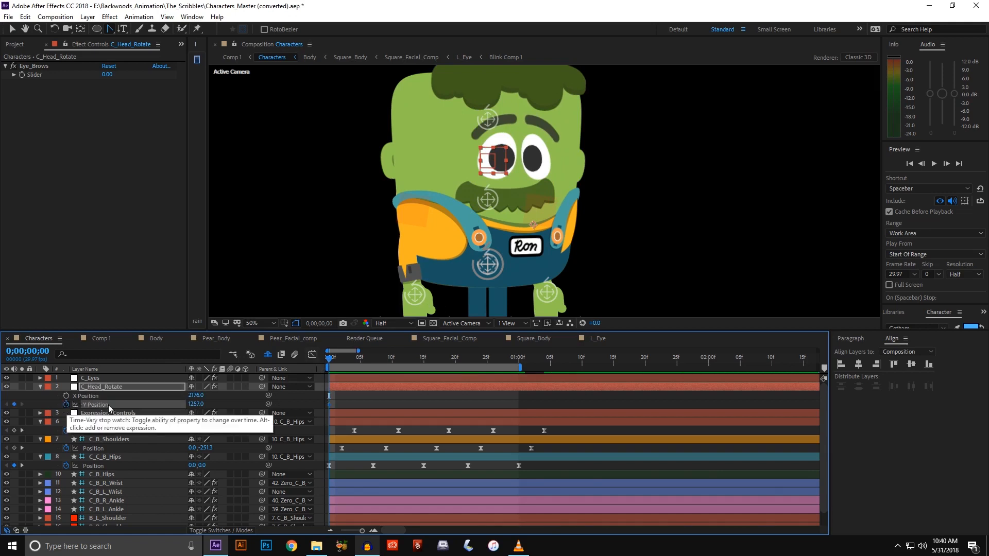
# - At frame 7, lower the C_Head_Rotate controller to a Y Position of 1263
pyautogui.click(377, 359)
pyautogui.click(374, 361)
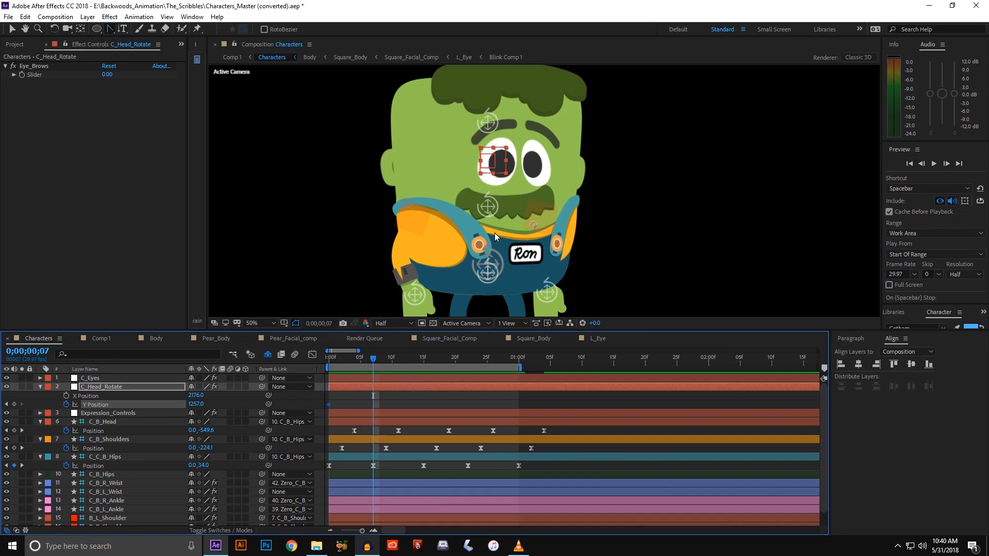
pyautogui.hotkey('shift', 'Down')
pyautogui.hotkey('shift', 'Up')
pyautogui.press('Down')
pyautogui.press('Down')
pyautogui.press('Down')
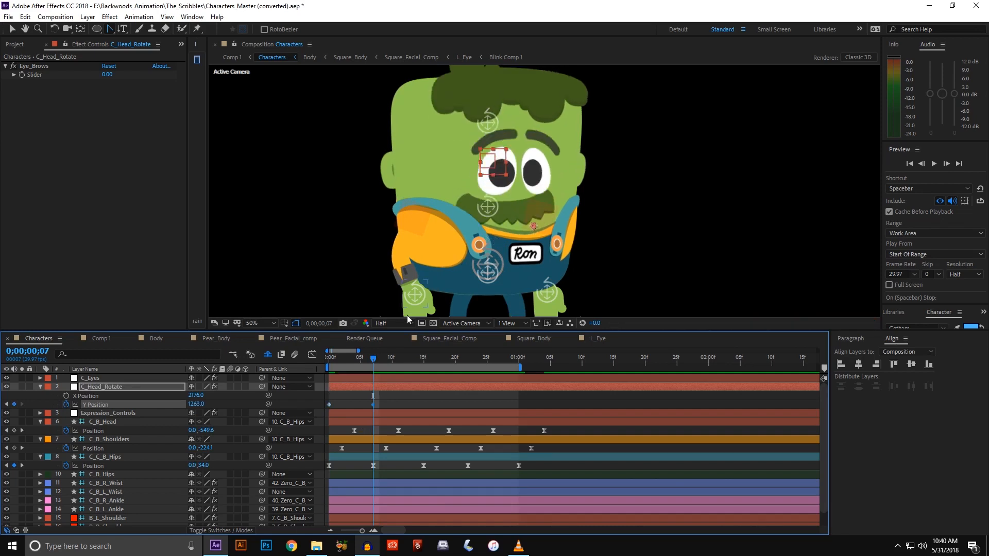
# - Back at 0;00;00;00, raise the C_Head_Rotate controller to a Y Position of 1253
pyautogui.moveTo(338, 360); pyautogui.dragTo(324, 360)
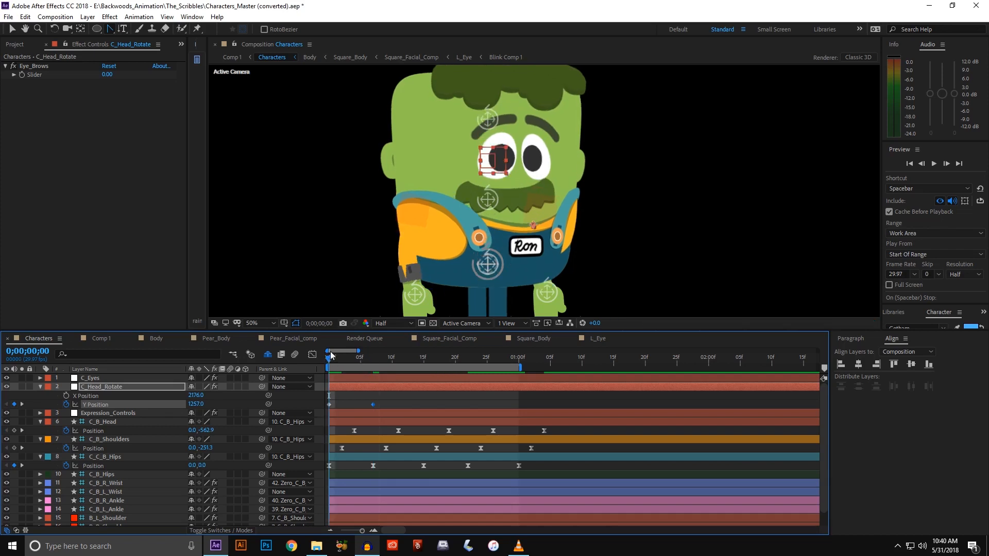
pyautogui.press('Up')
pyautogui.press('Up')
pyautogui.press('Up')
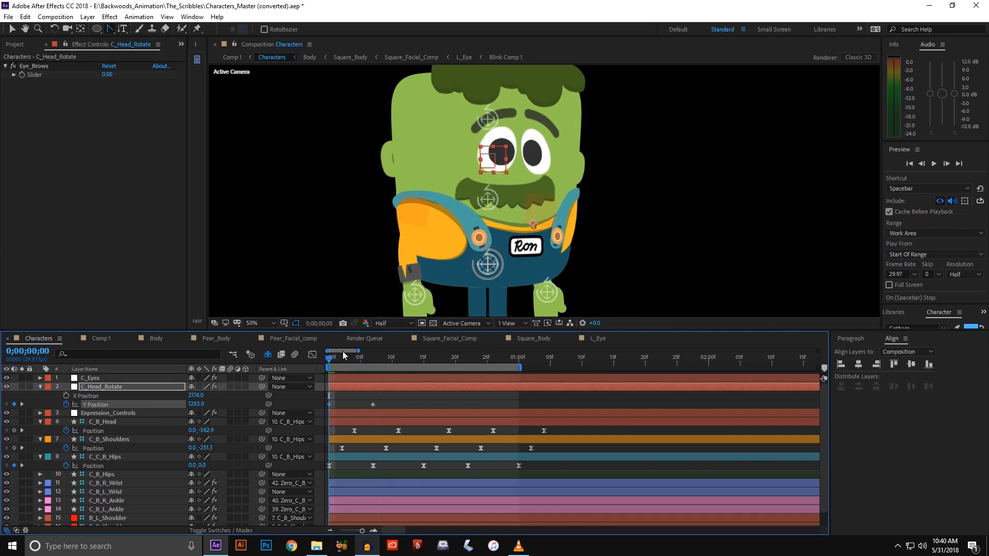
# - Add a C_Head_Rotate Y Position keyframe of 1253 at 0;00;00;15, matching the first frame
pyautogui.click(373, 360)
pyautogui.moveTo(373, 360); pyautogui.dragTo(424, 361)
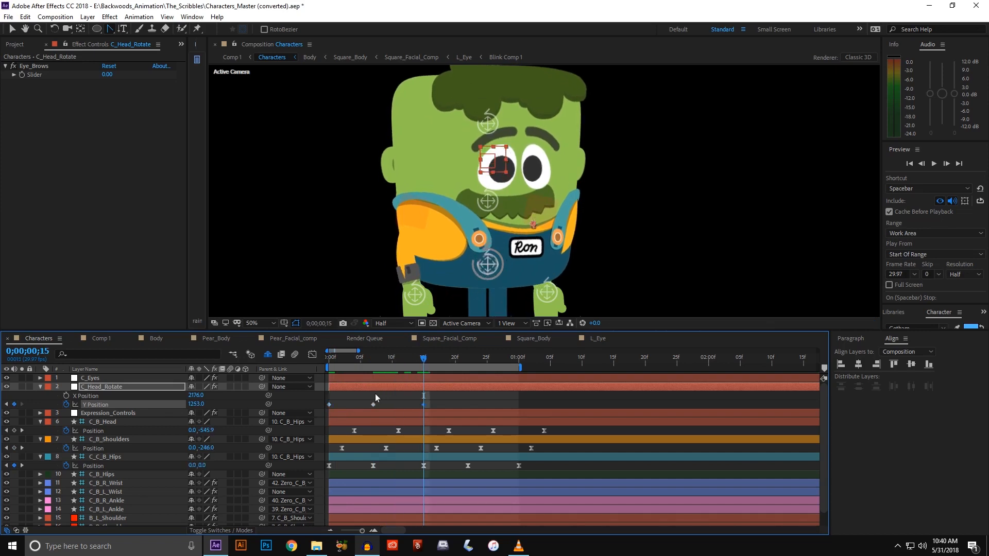
pyautogui.hotkey('shift', 'Up')
pyautogui.moveTo(427, 361)
pyautogui.mouseDown()
pyautogui.moveTo(453, 360)
pyautogui.moveTo(422, 365)
pyautogui.mouseUp()
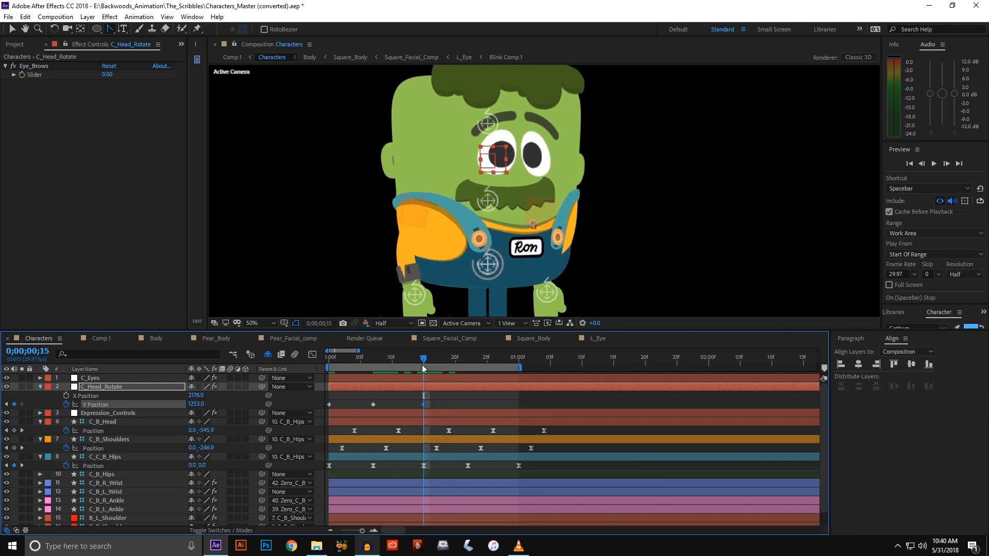
# - Repeat the C_Head_Rotate Y Position keyframes through 0;00;01;00, then offset the whole set to start at frame 5
pyautogui.moveTo(431, 404); pyautogui.dragTo(330, 407)
pyautogui.click(333, 359)
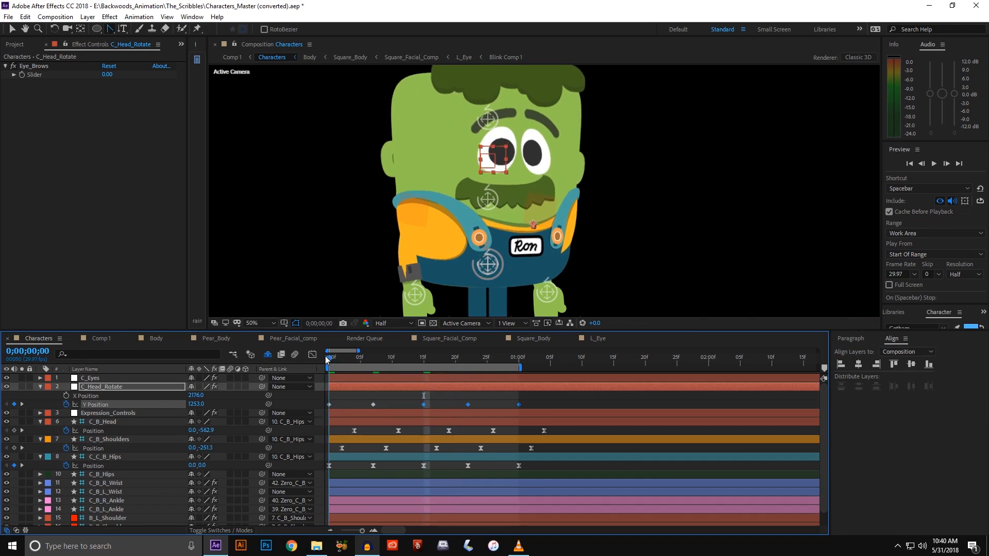
pyautogui.click(352, 422)
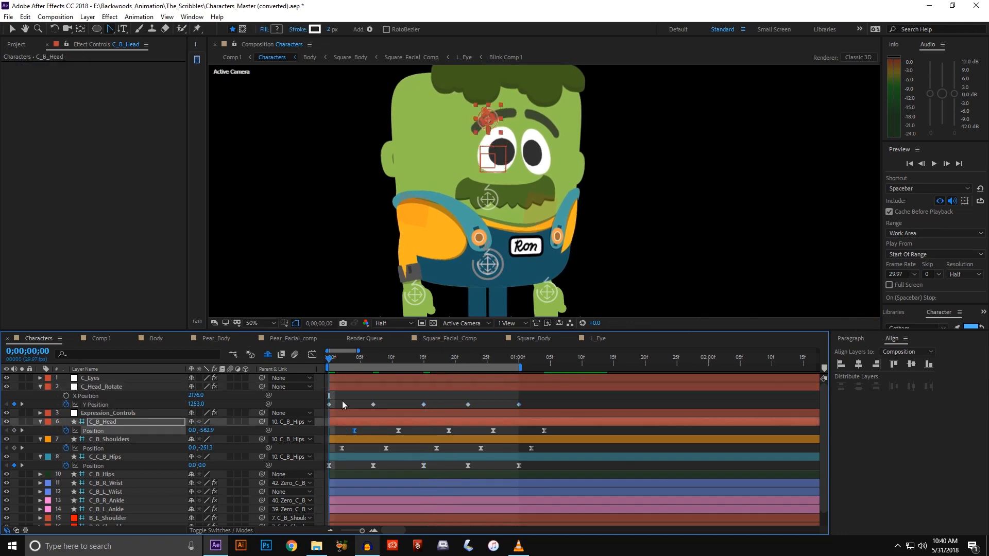
pyautogui.moveTo(522, 406); pyautogui.dragTo(355, 407)
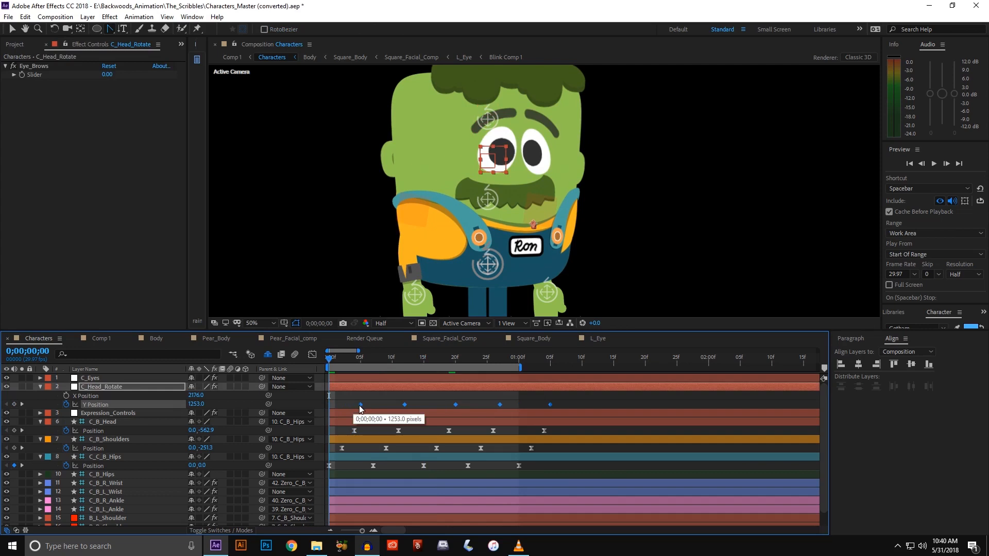
pyautogui.click(361, 358)
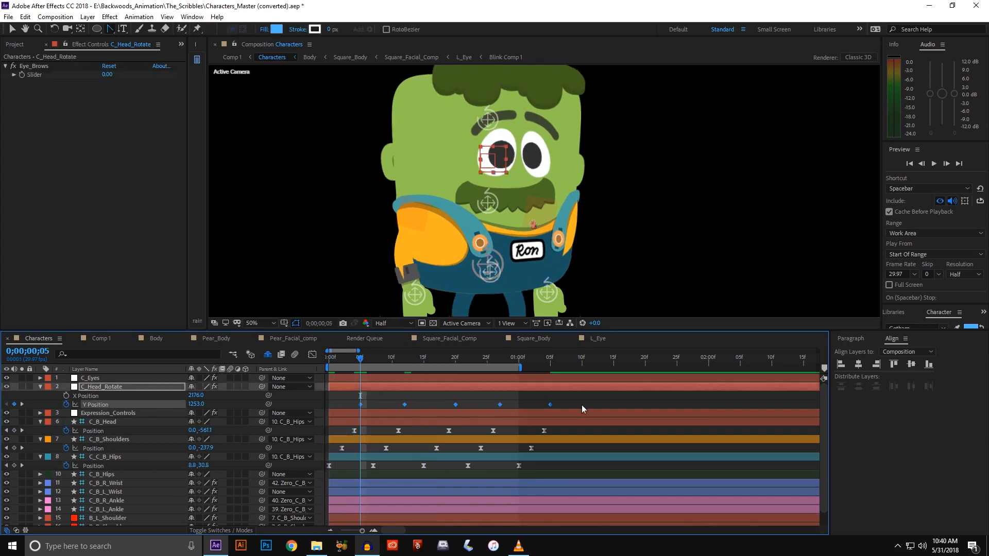
# - Apply Easy Ease to all C_Head_Rotate Y Position keyframes in the Graph Editor and preview the loop
pyautogui.click(312, 356)
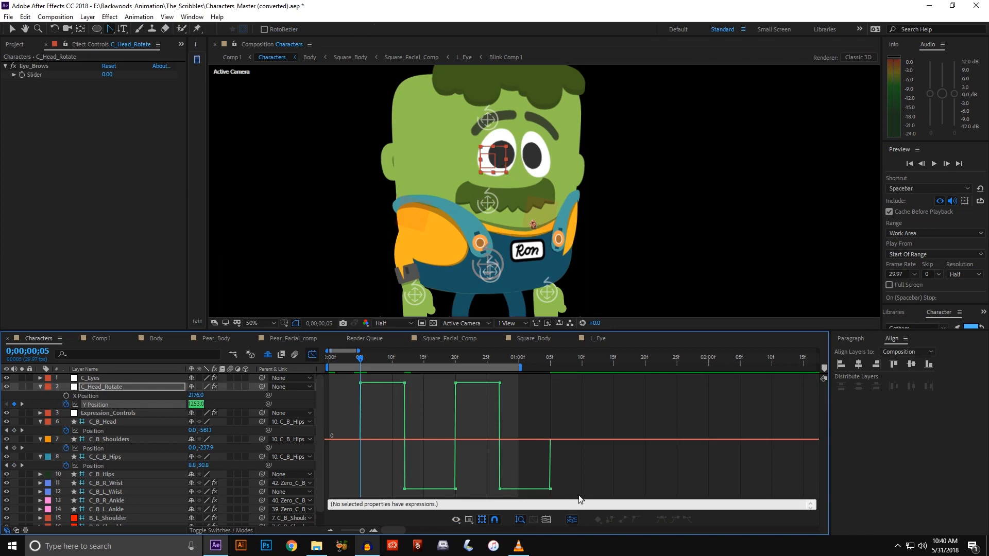
pyautogui.press('v')
pyautogui.moveTo(580, 496)
pyautogui.mouseDown()
pyautogui.moveTo(481, 462)
pyautogui.moveTo(333, 377)
pyautogui.mouseUp()
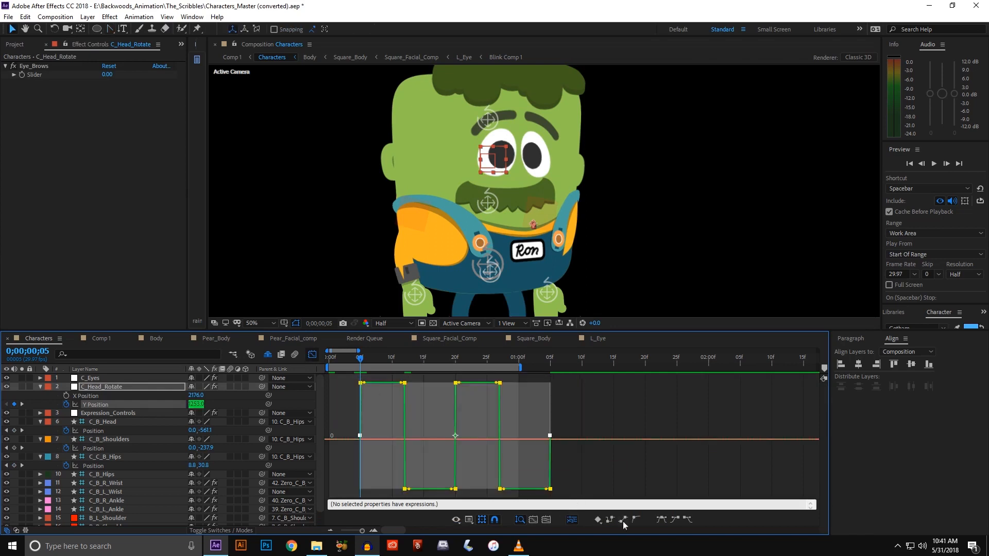
pyautogui.click(662, 520)
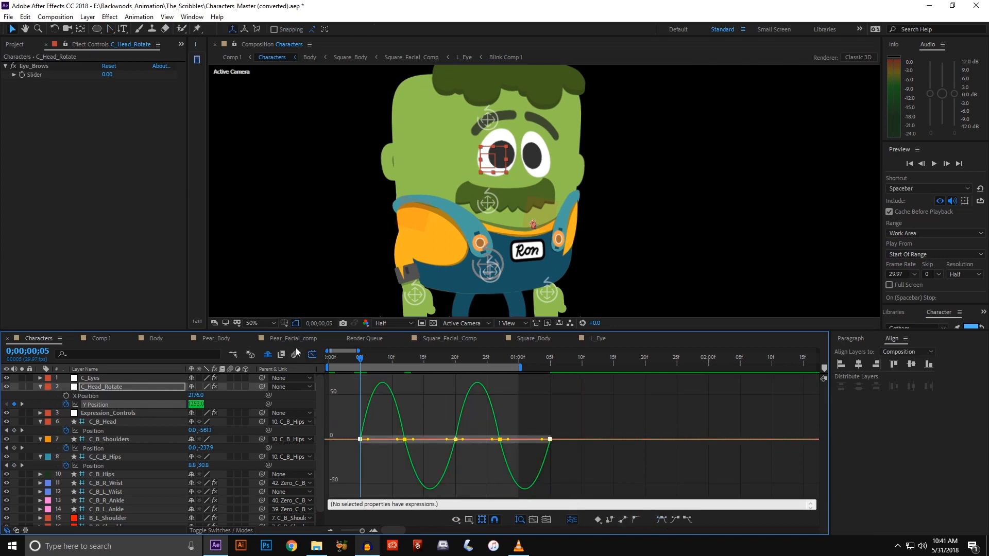
pyautogui.click(312, 356)
pyautogui.press('space')
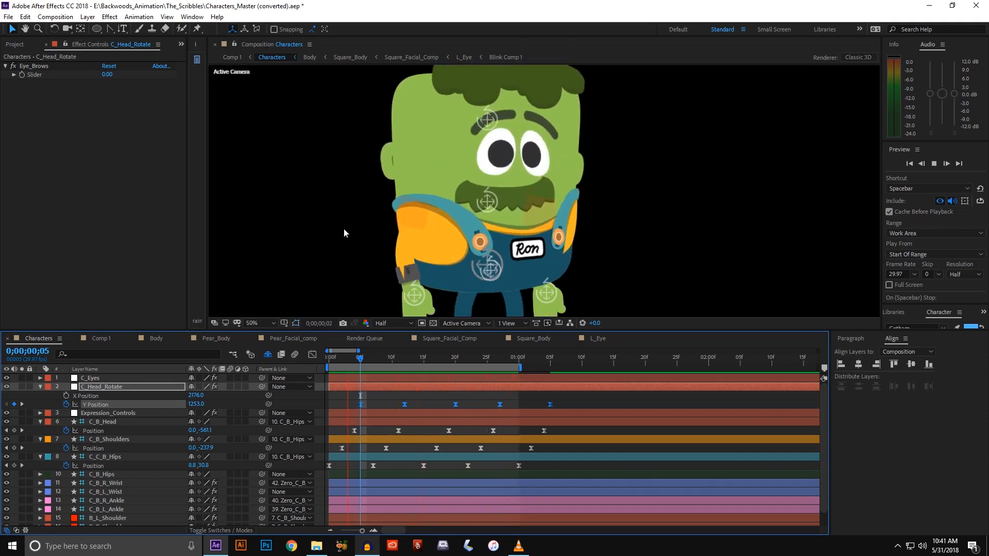
pyautogui.press('space')
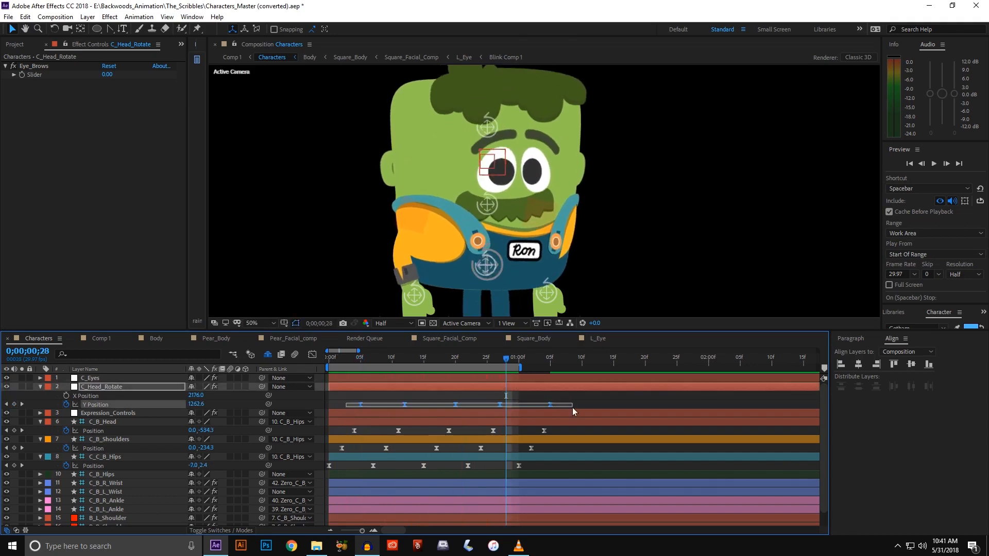
# - Set both lowered C_Head_Rotate Y Position keyframes, at frames 12 and 27, to 1257
pyautogui.click(360, 364)
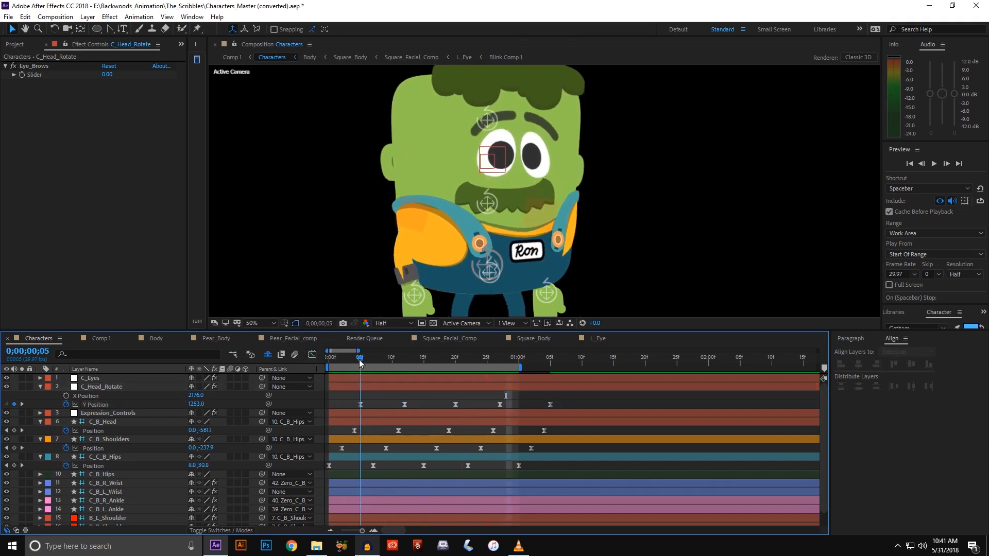
pyautogui.moveTo(360, 363); pyautogui.dragTo(412, 408)
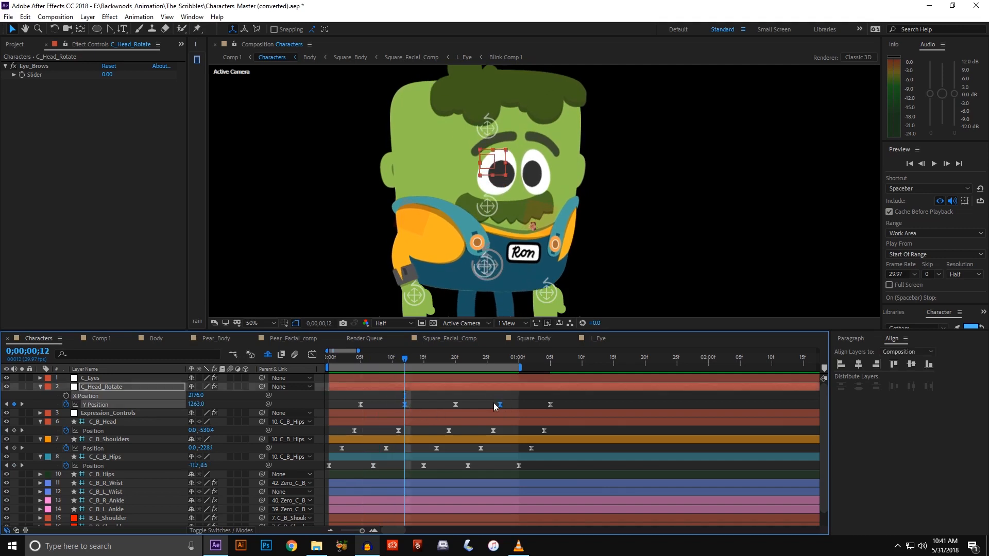
pyautogui.press('Up')
pyautogui.press('Up')
pyautogui.press('Up')
pyautogui.press('Up')
pyautogui.press('Up')
pyautogui.press('Up')
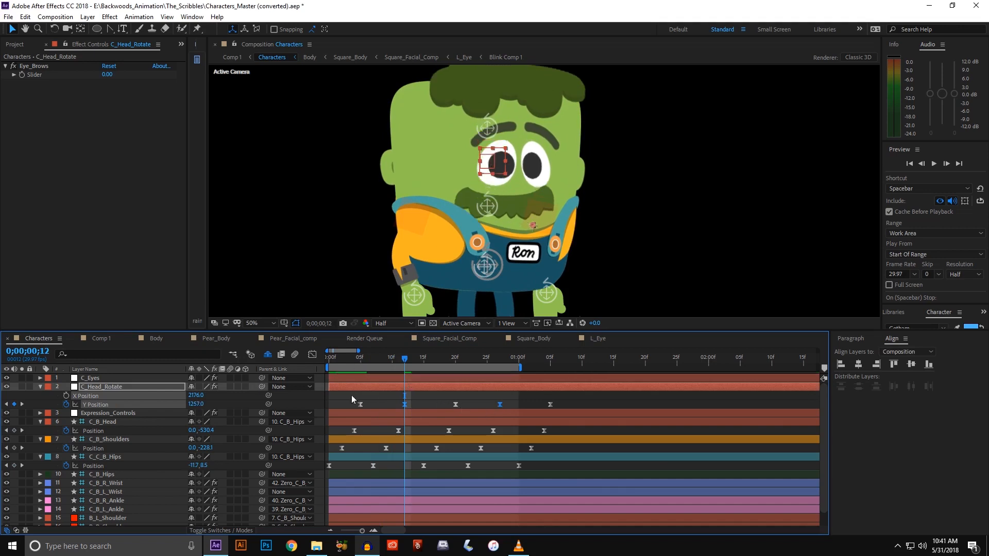
# - Play and scrub through the one-second loop to examine the softened head nod
pyautogui.moveTo(353, 396); pyautogui.dragTo(370, 407)
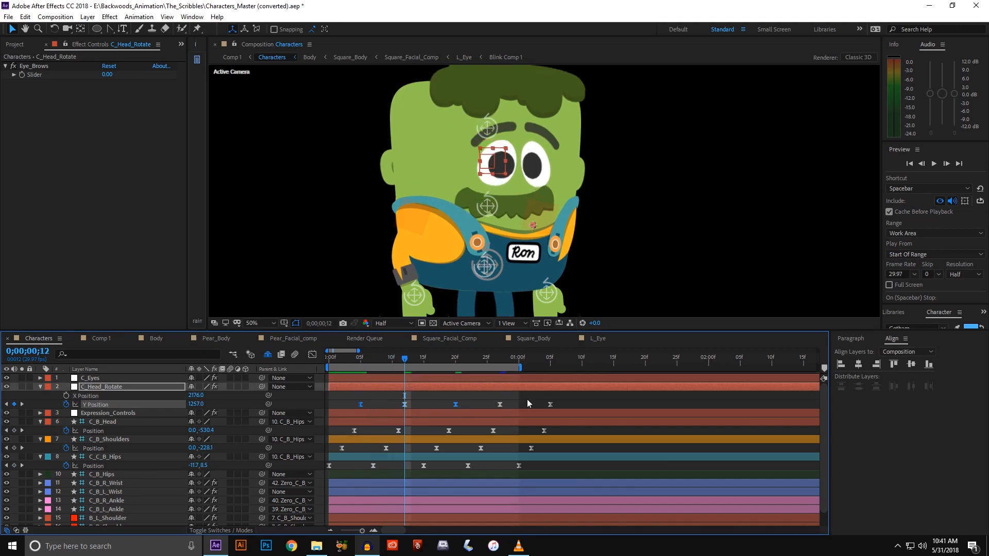
pyautogui.keyDown('shift'); pyautogui.click(550, 404); pyautogui.keyUp('shift')
pyautogui.click(360, 358)
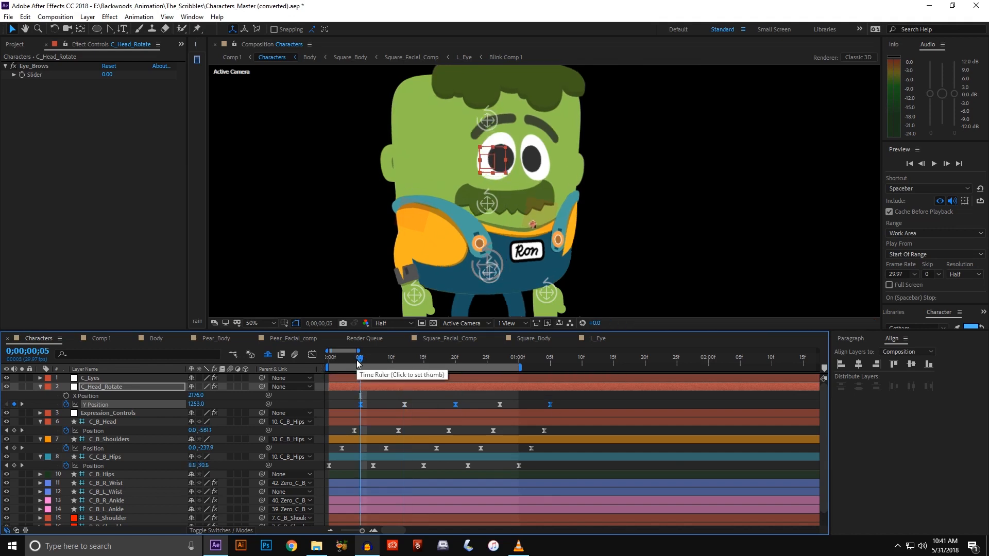
pyautogui.click(345, 400)
pyautogui.press('space')
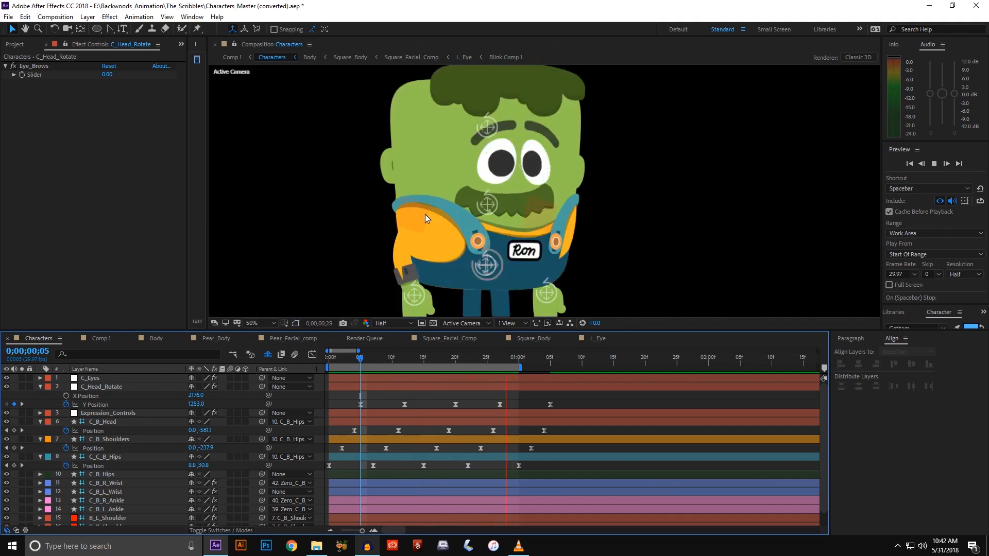
pyautogui.press('space')
pyautogui.click(348, 359)
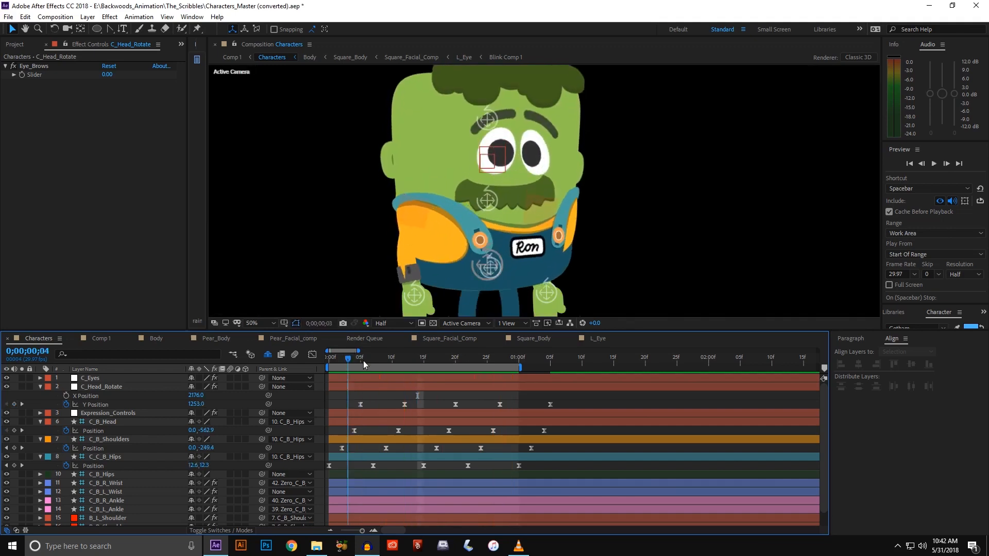
pyautogui.moveTo(364, 365); pyautogui.dragTo(500, 371)
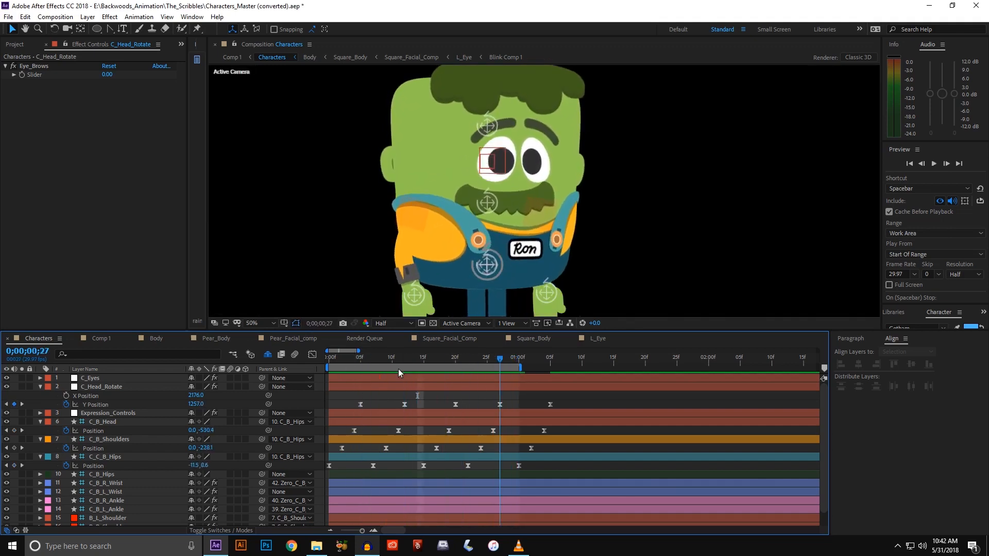
pyautogui.moveTo(400, 374); pyautogui.dragTo(326, 366)
# - Try to move the C_B_R_Wrist controller at 0;00;00;00 and undo the move
pyautogui.press('space')
pyautogui.moveTo(361, 274); pyautogui.dragTo(336, 179)
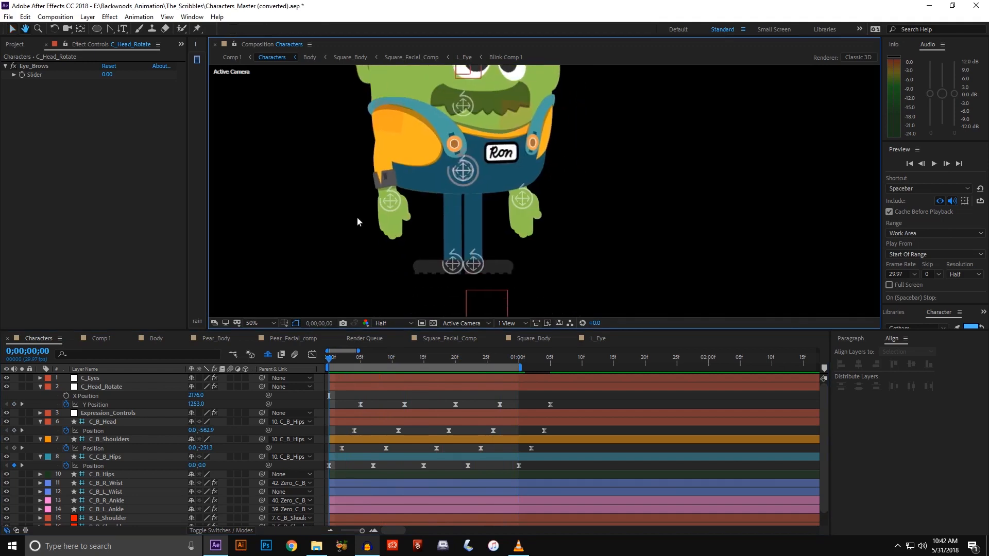
pyautogui.moveTo(358, 218); pyautogui.dragTo(370, 233)
pyautogui.click(420, 251)
pyautogui.press('space')
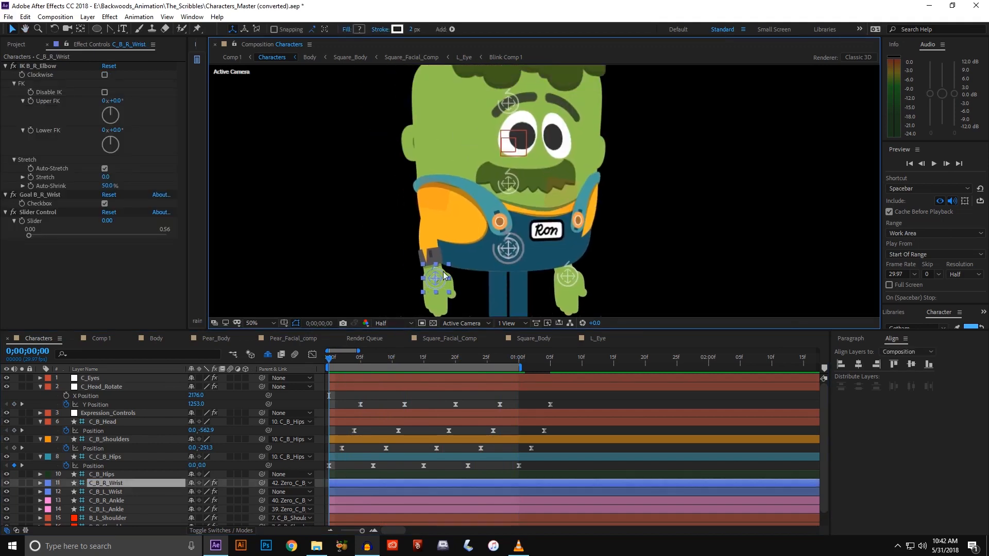
pyautogui.press('space')
pyautogui.moveTo(444, 274); pyautogui.dragTo(481, 245)
pyautogui.hotkey('ctrl', 'z')
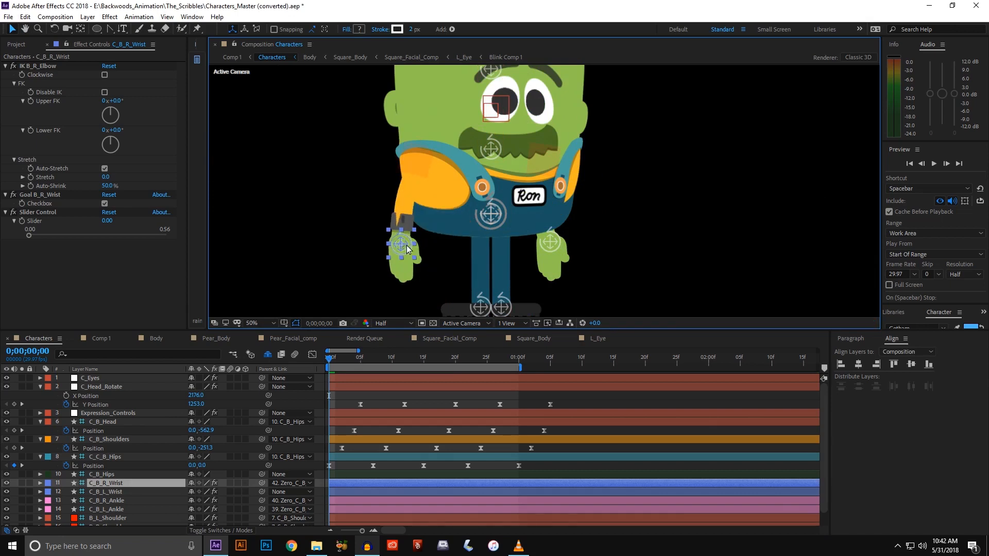
# - Rotate the C_B_R_Wrist controller to about 12.3° at 0;00;00;00
pyautogui.click(407, 248)
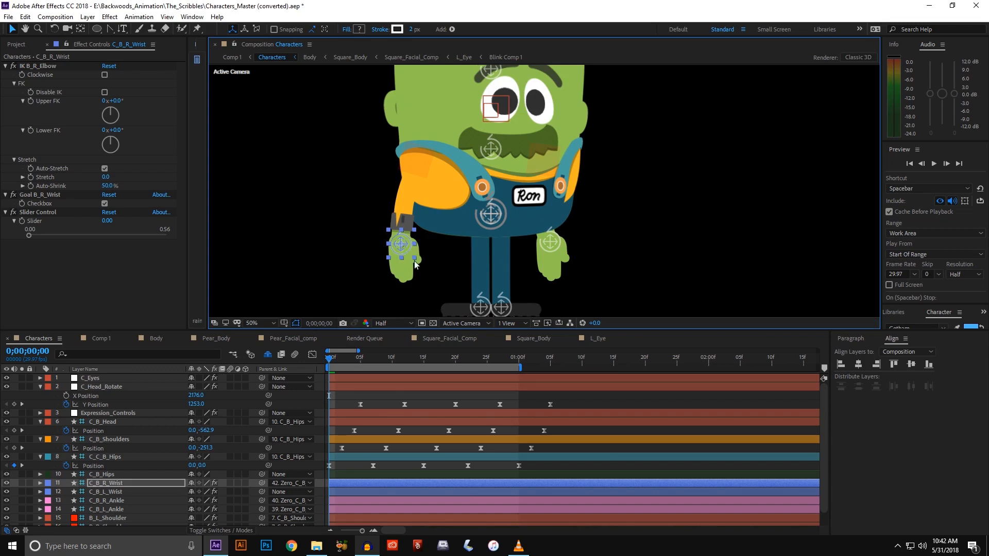
pyautogui.press('w')
pyautogui.moveTo(415, 264); pyautogui.dragTo(412, 264)
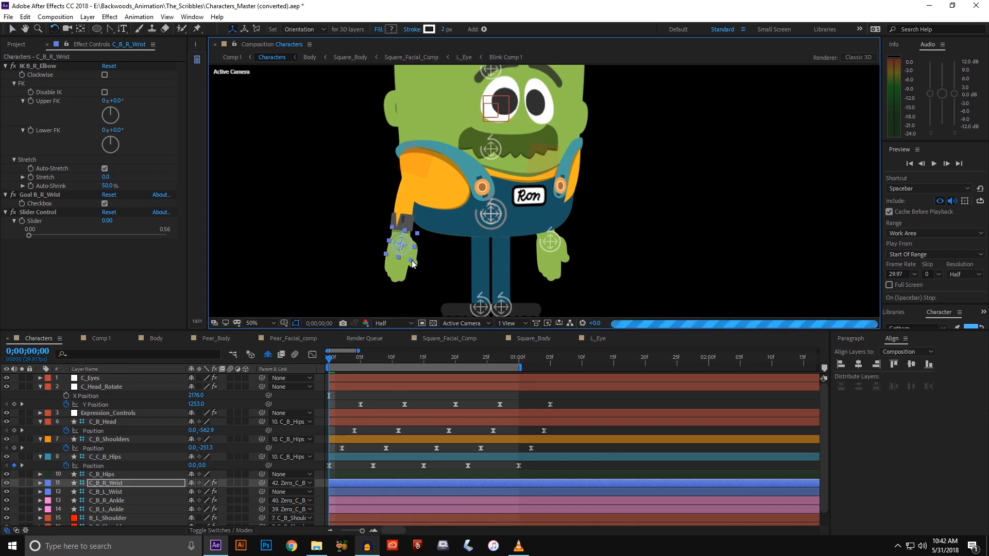
pyautogui.press('v')
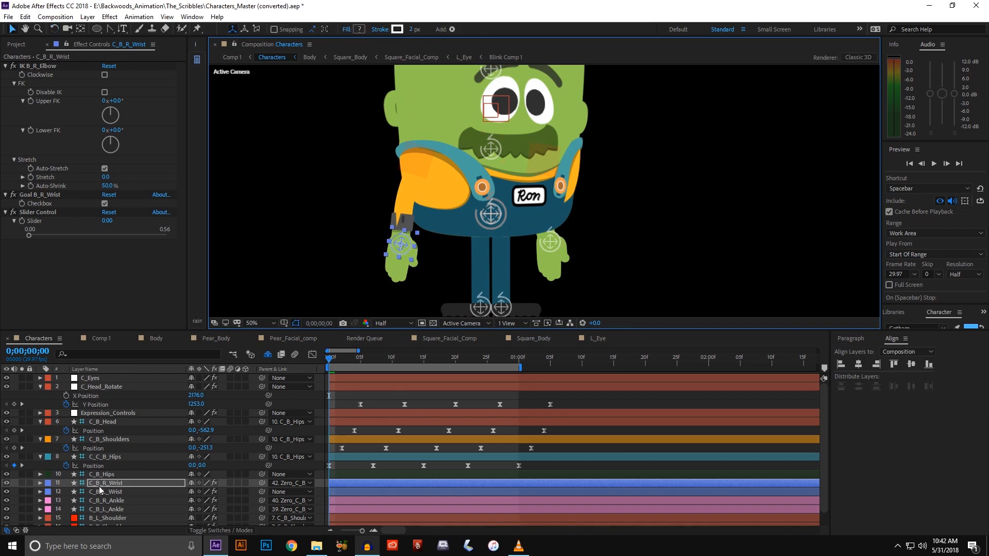
# - Reveal the C_B_R_Wrist layer's Position and Rotation and start keyframing both at 0;00;00;00
pyautogui.click(99, 485)
pyautogui.press('p')
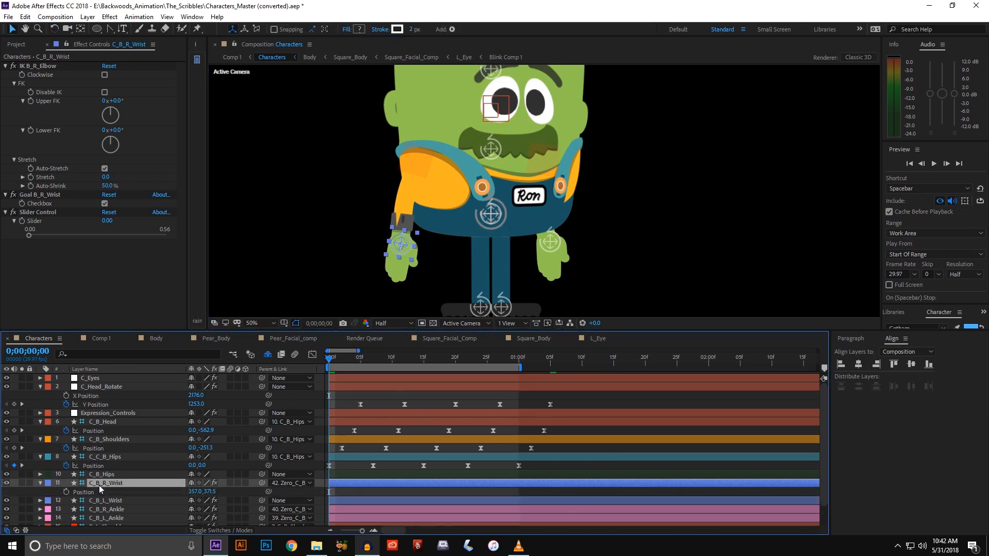
pyautogui.hotkey('shift', 'r')
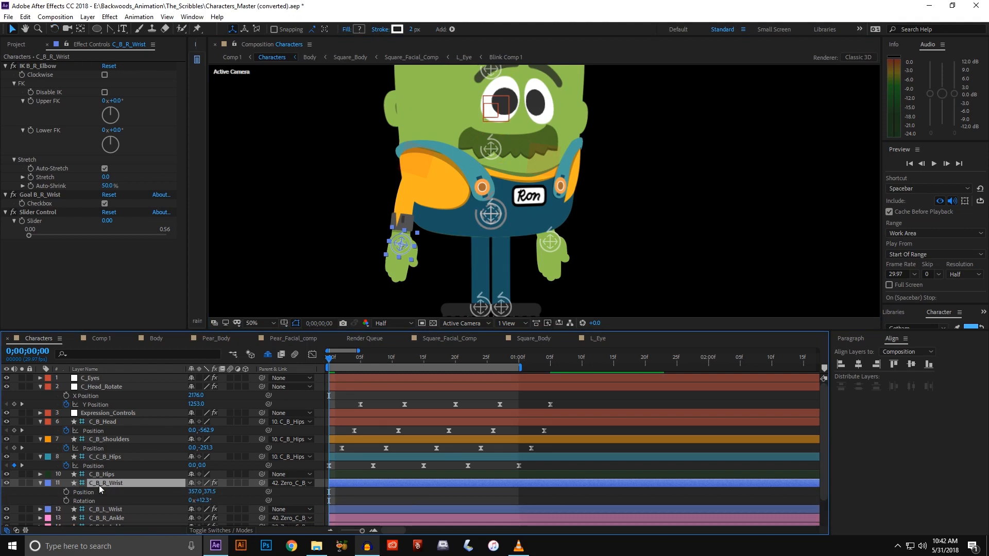
pyautogui.click(67, 492)
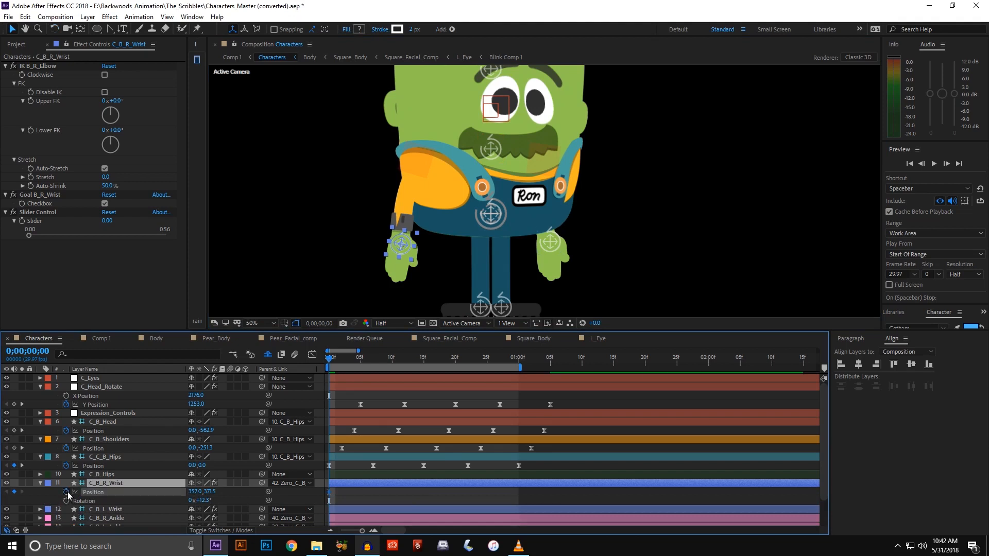
pyautogui.click(67, 500)
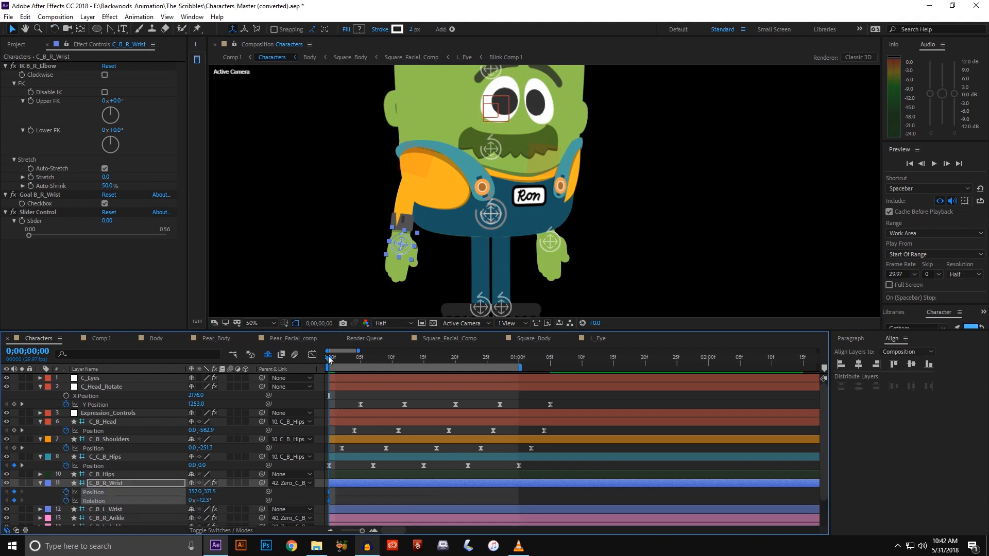
# - At 0;00;00;15, move the C_B_R_Wrist controller across the body to about 537, 377.5 and rotate it to about -25.9°
pyautogui.moveTo(331, 361); pyautogui.dragTo(372, 364)
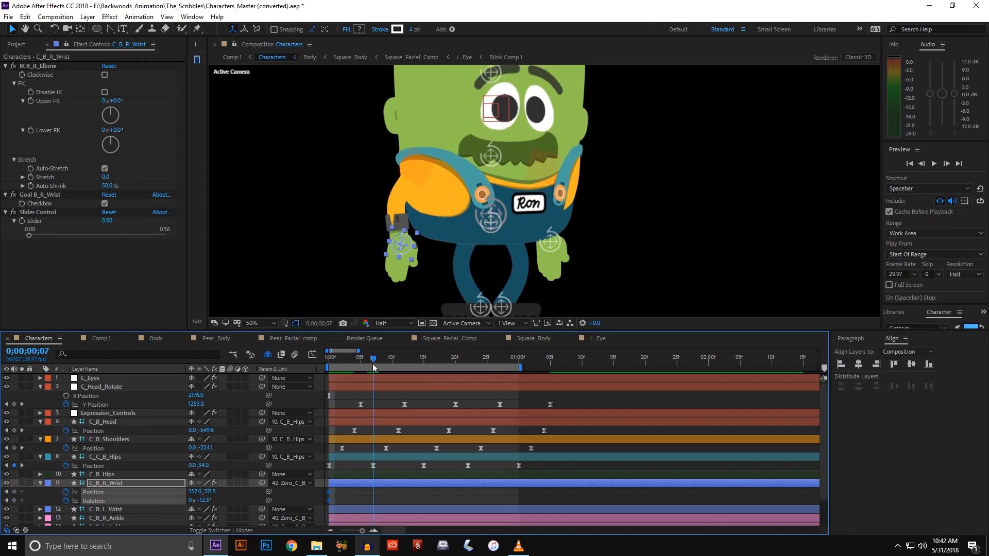
pyautogui.moveTo(373, 363); pyautogui.dragTo(426, 379)
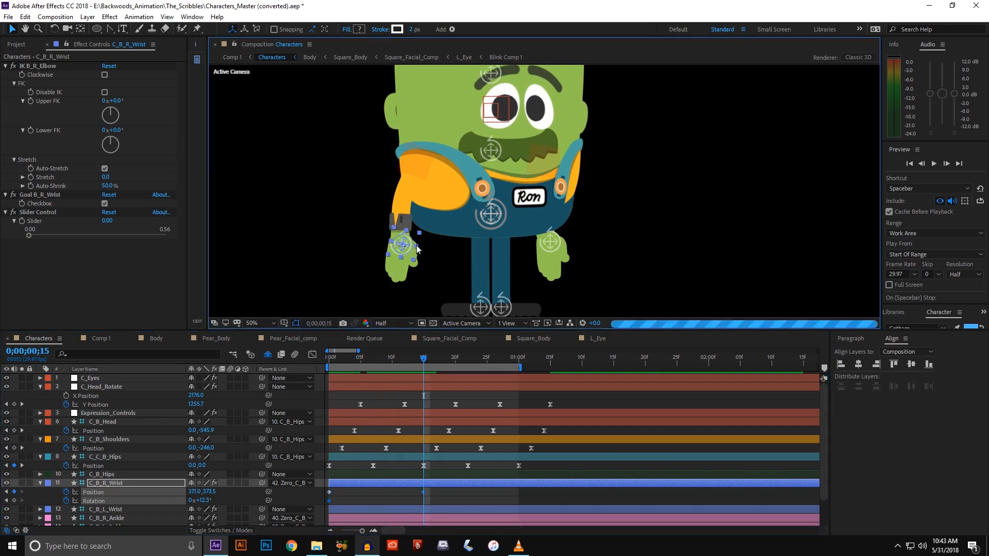
pyautogui.moveTo(406, 243); pyautogui.dragTo(467, 256)
pyautogui.press('w')
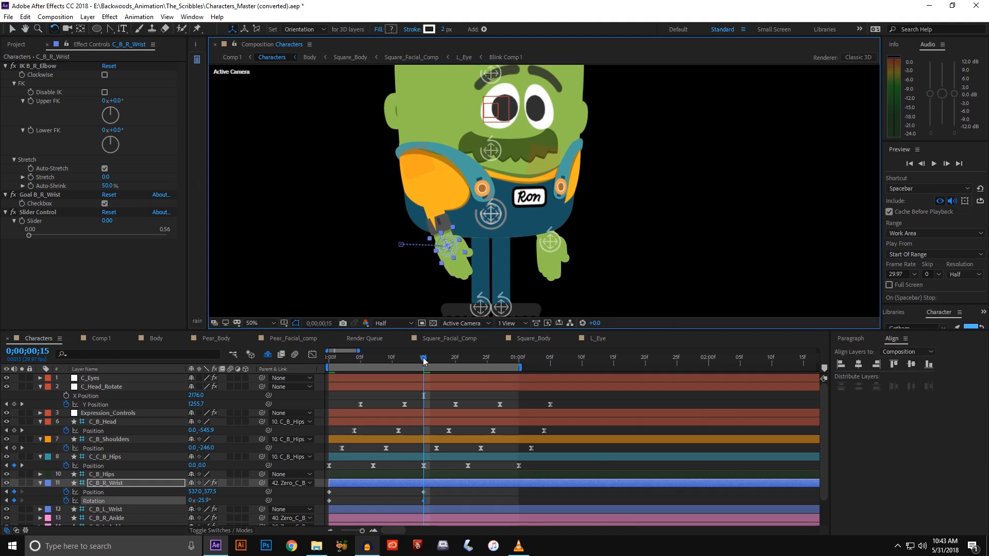
# - Copy the first C_B_R_Wrist Position and Rotation keyframes to 0;00;01;00 to close the arm loop
pyautogui.moveTo(423, 360); pyautogui.dragTo(518, 361)
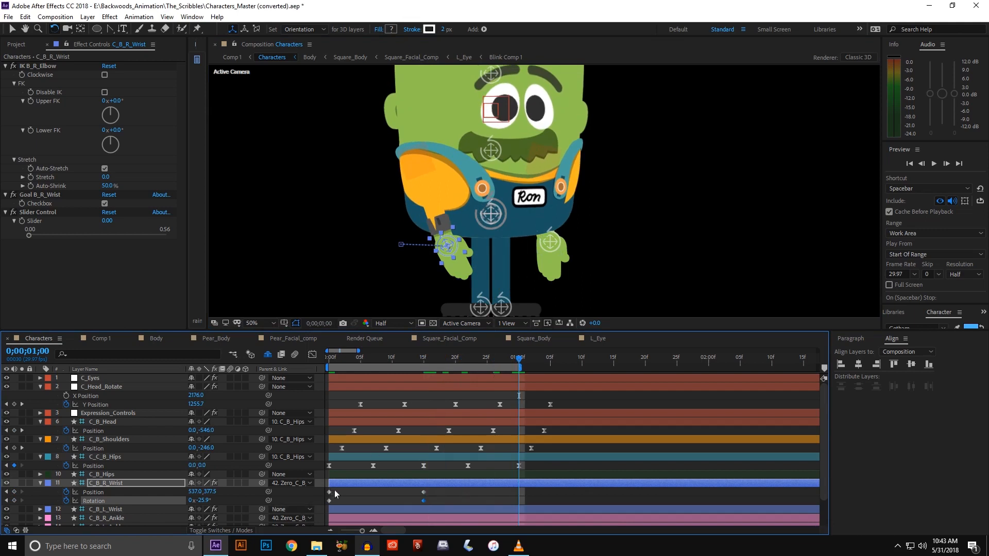
pyautogui.moveTo(335, 488); pyautogui.dragTo(329, 511)
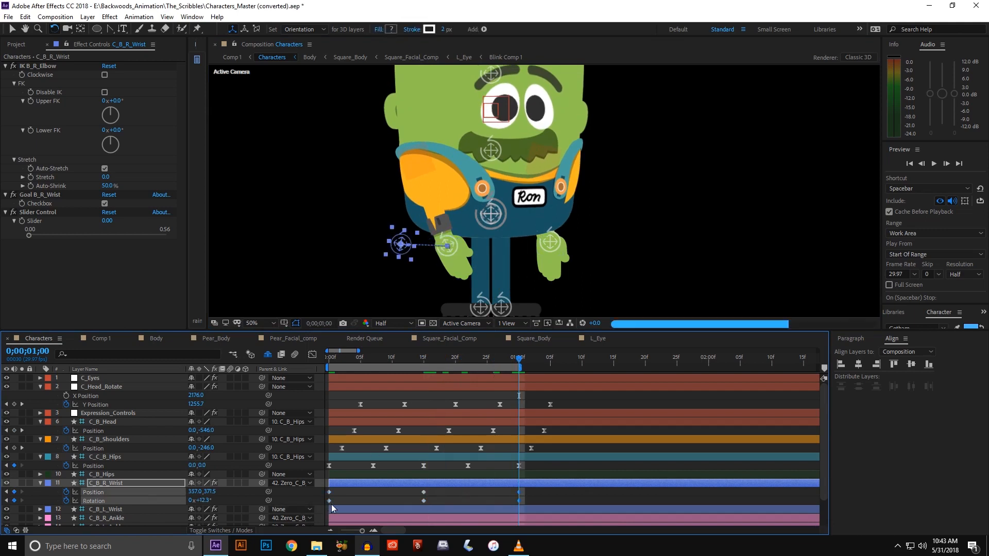
pyautogui.hotkey('ctrl', 'v')
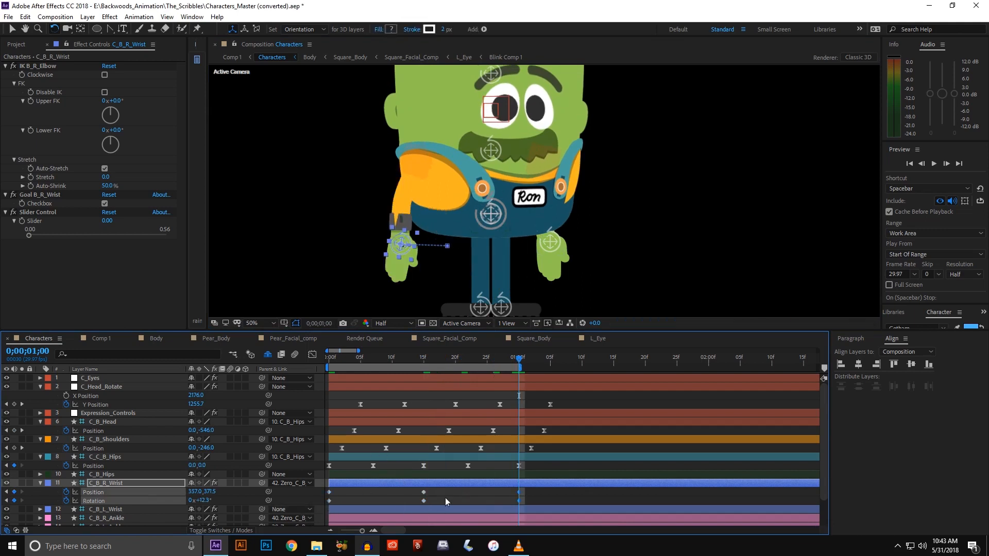
# - Apply Easy Ease to all C_B_R_Wrist Position and Rotation keyframes
pyautogui.press('v')
pyautogui.moveTo(527, 489); pyautogui.dragTo(326, 502)
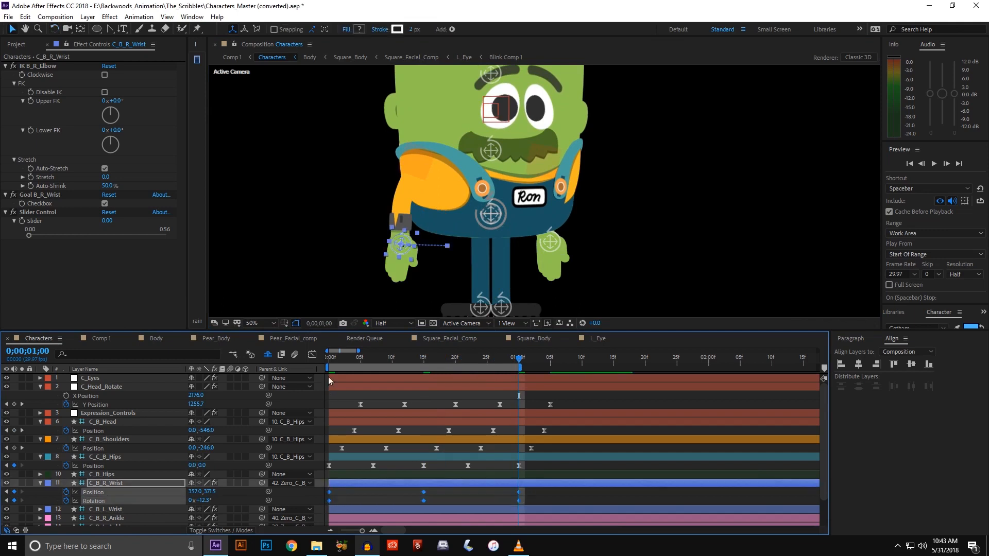
pyautogui.click(312, 357)
pyautogui.moveTo(545, 378); pyautogui.dragTo(323, 493)
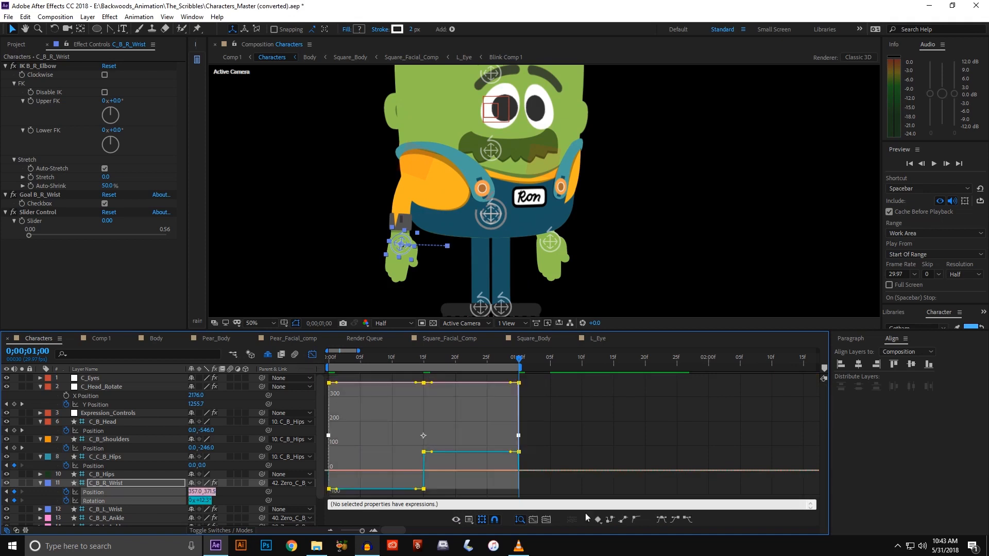
pyautogui.click(662, 520)
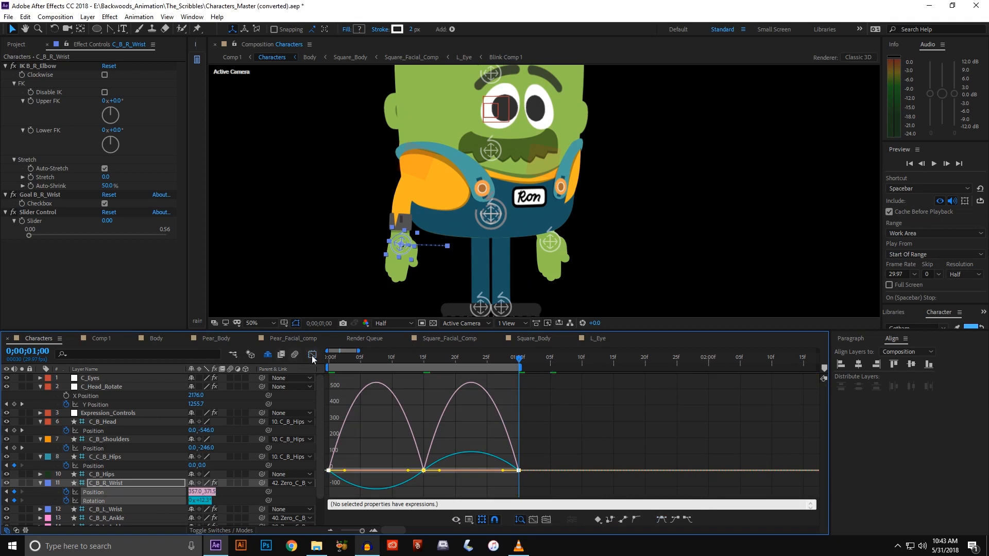
pyautogui.click(312, 355)
# - Shift the three C_B_R_Wrist Rotation keyframes two frames later so they start at 0;00;00;02, and preview the loop
pyautogui.moveTo(530, 498); pyautogui.dragTo(328, 507)
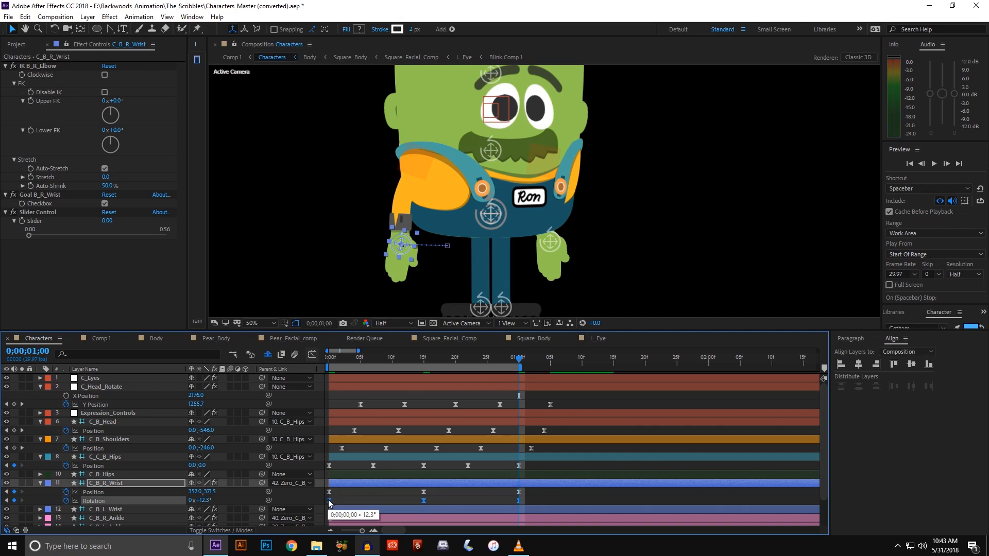
pyautogui.moveTo(330, 504); pyautogui.dragTo(340, 504)
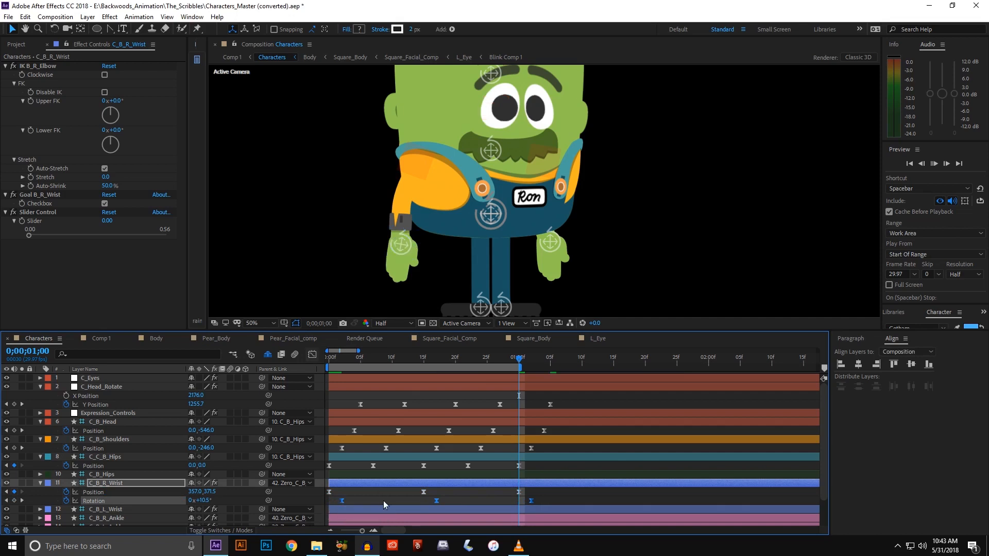
pyautogui.press('space')
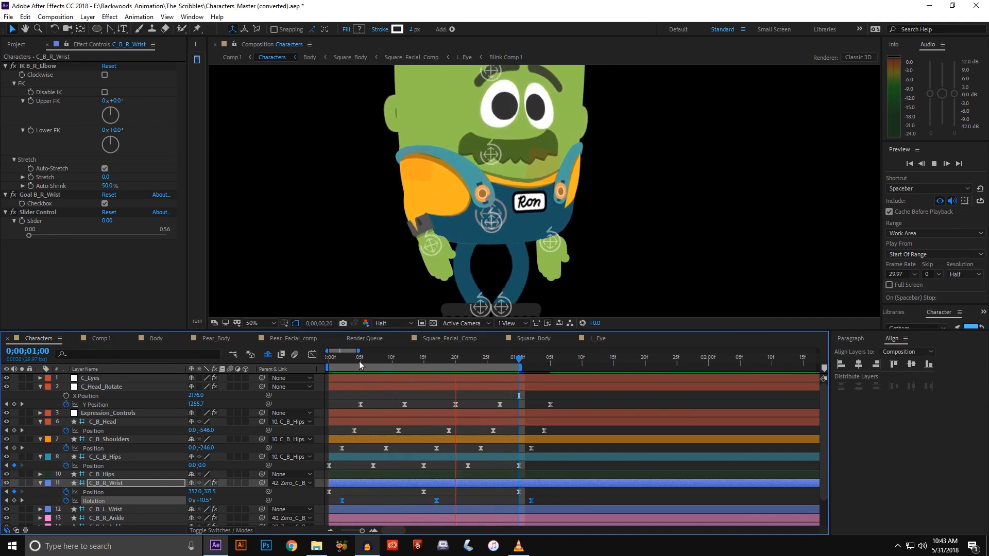
pyautogui.press('space')
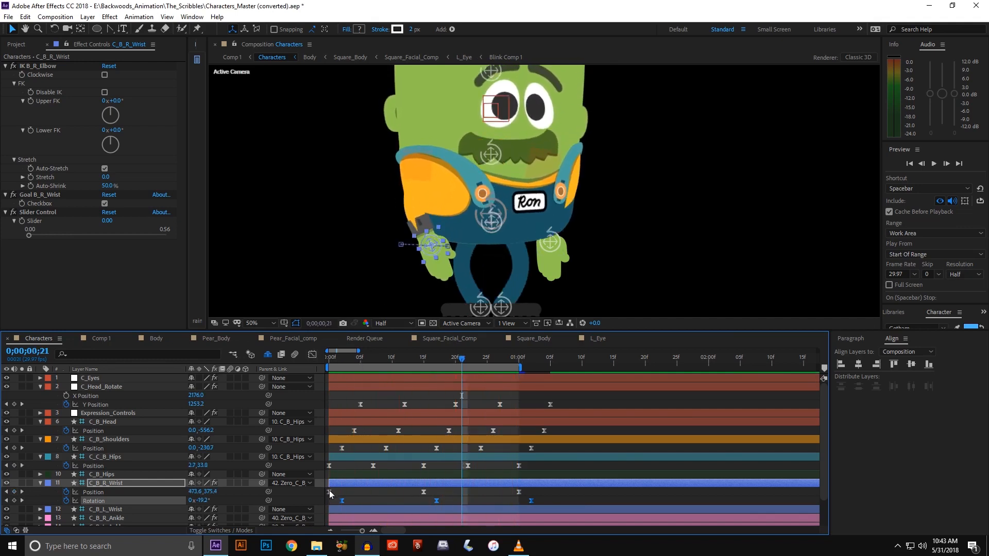
# - In the speed graph, lengthen the easing handles of all C_B_R_Wrist Position keyframes to sharpen the speed peaks, and return to 0;00;00;00
pyautogui.moveTo(530, 491); pyautogui.dragTo(324, 494)
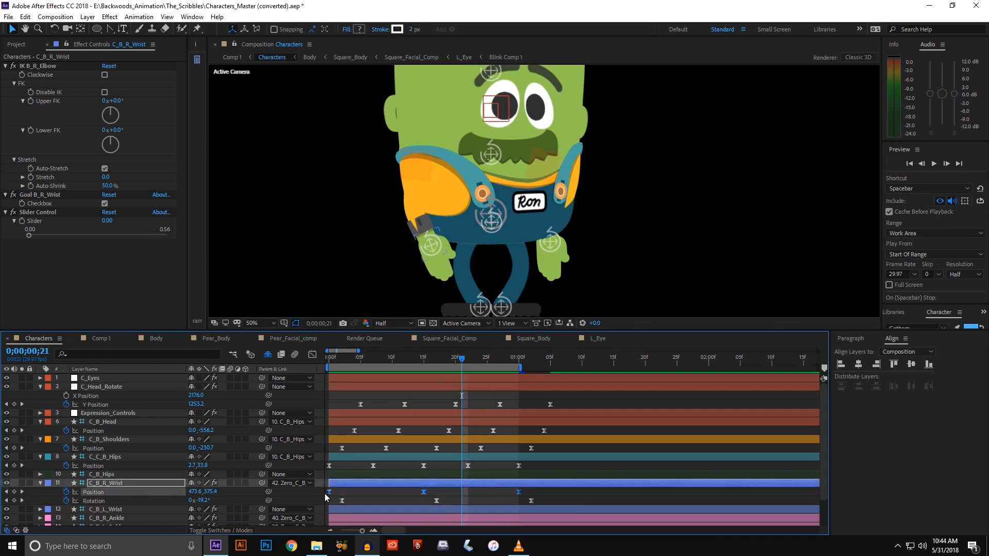
pyautogui.click(312, 355)
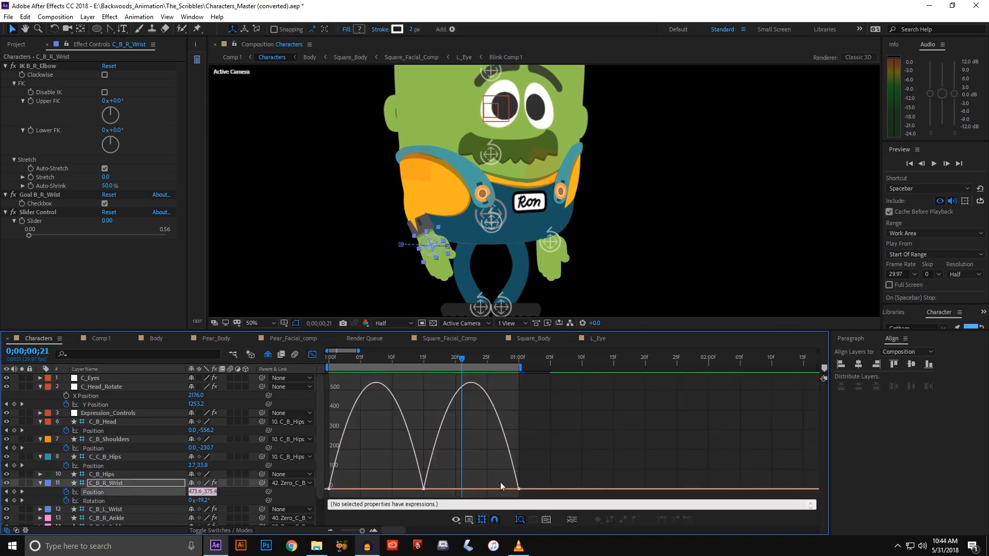
pyautogui.moveTo(538, 498); pyautogui.dragTo(321, 474)
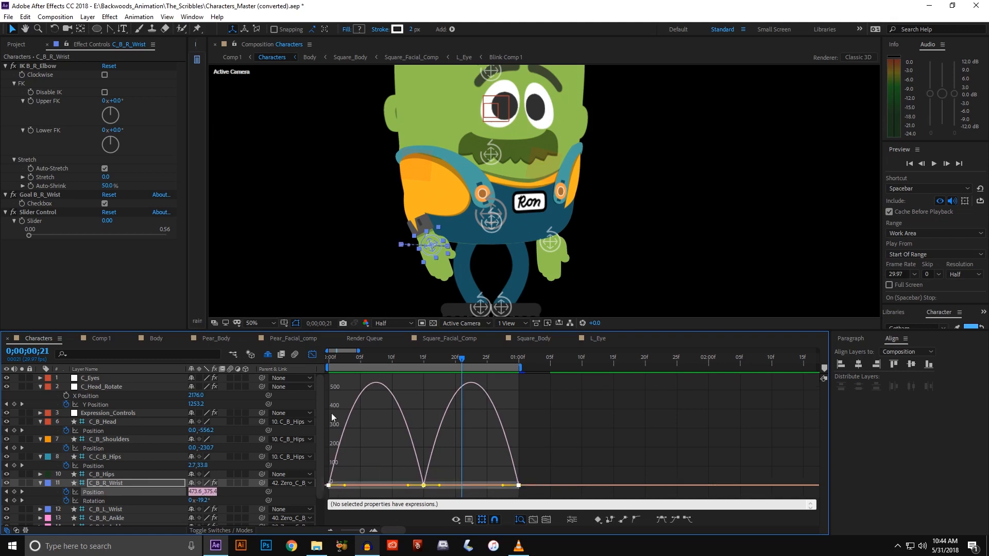
pyautogui.click(330, 363)
pyautogui.moveTo(329, 363); pyautogui.dragTo(513, 381)
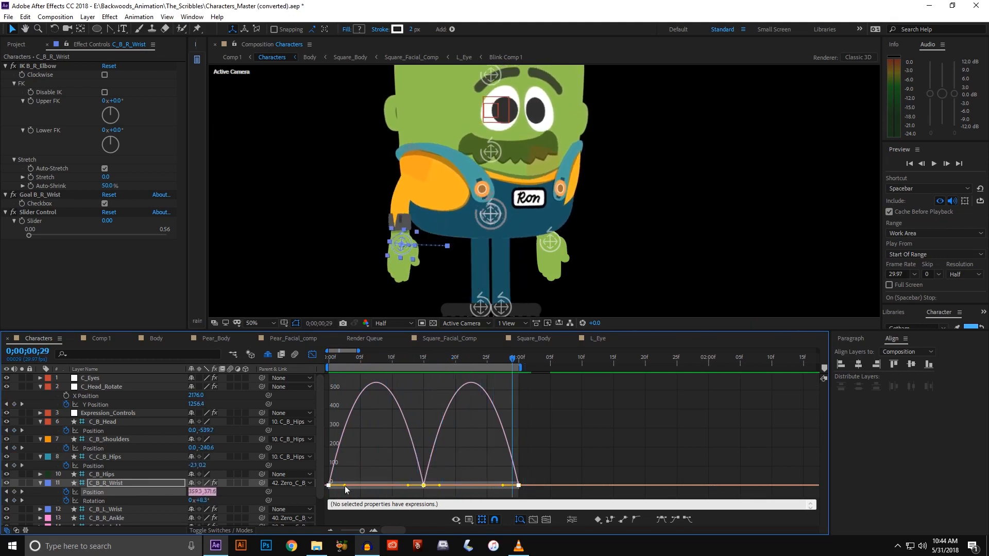
pyautogui.moveTo(348, 486); pyautogui.dragTo(396, 487)
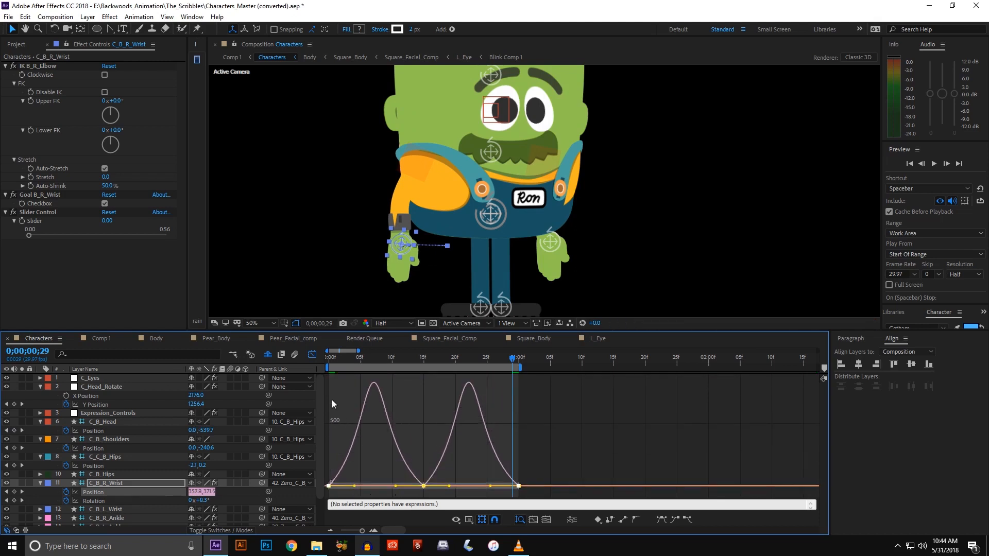
pyautogui.moveTo(329, 359); pyautogui.dragTo(317, 396)
pyautogui.click(312, 355)
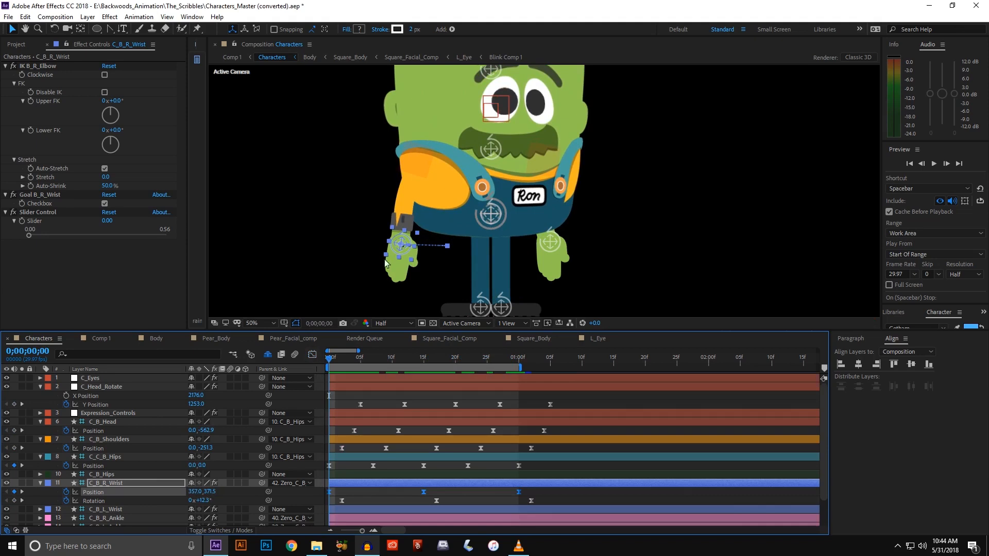
# - Try to curve the first half of the C_B_R_Wrist motion path downward from its outer end point
pyautogui.scroll(2, 399, 245)
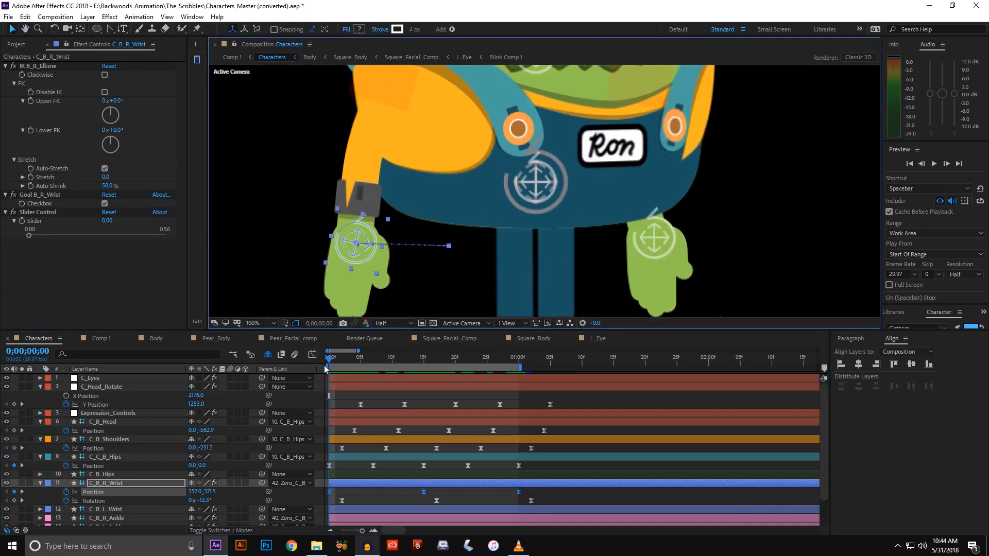
pyautogui.moveTo(323, 366); pyautogui.dragTo(467, 379)
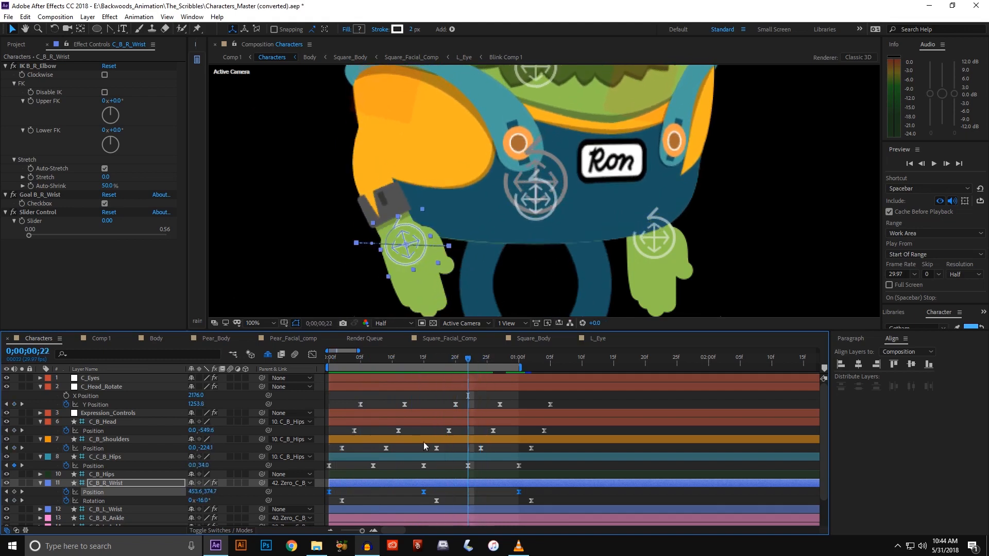
pyautogui.click(424, 492)
pyautogui.scroll(1, 481, 246)
pyautogui.moveTo(542, 135); pyautogui.dragTo(619, 83)
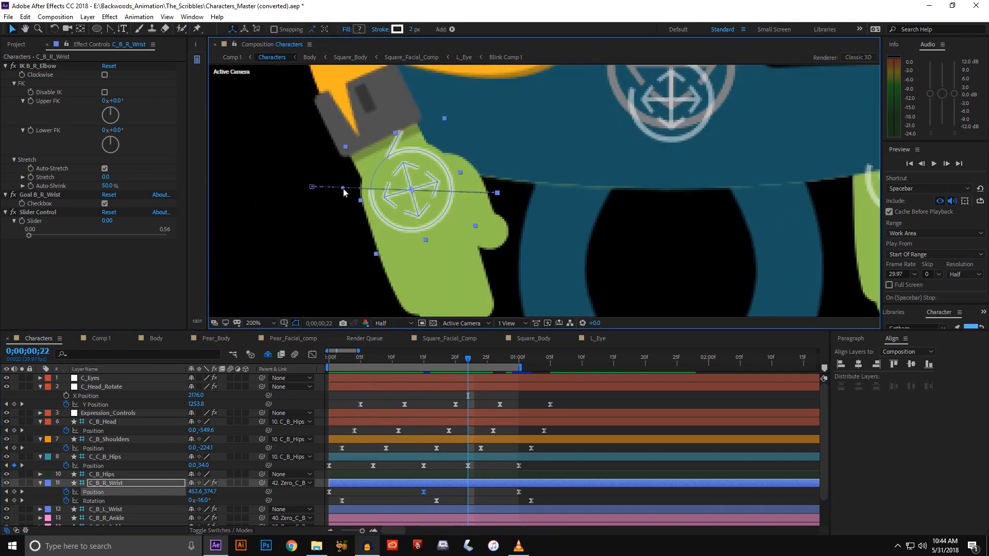
pyautogui.moveTo(343, 189); pyautogui.dragTo(344, 212)
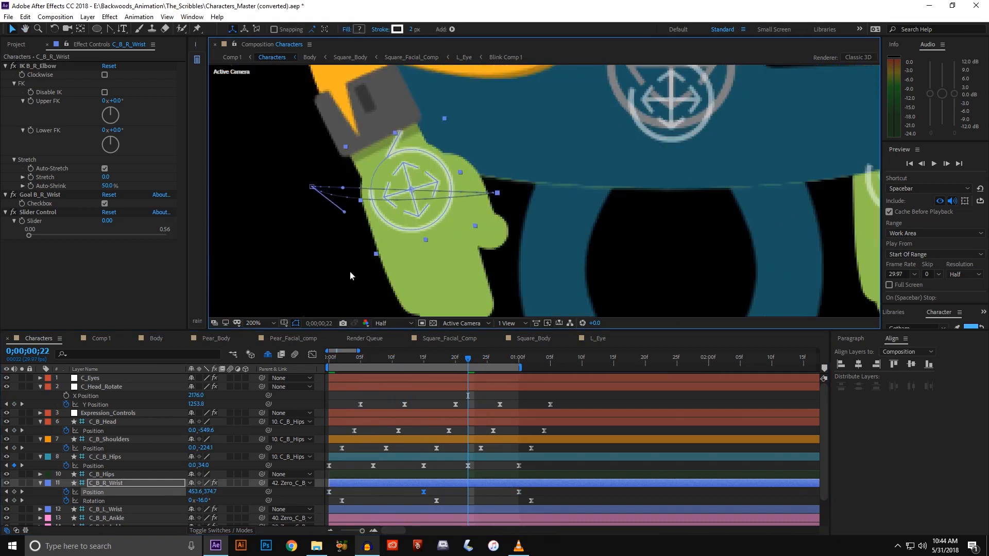
pyautogui.hotkey('ctrl', 'z')
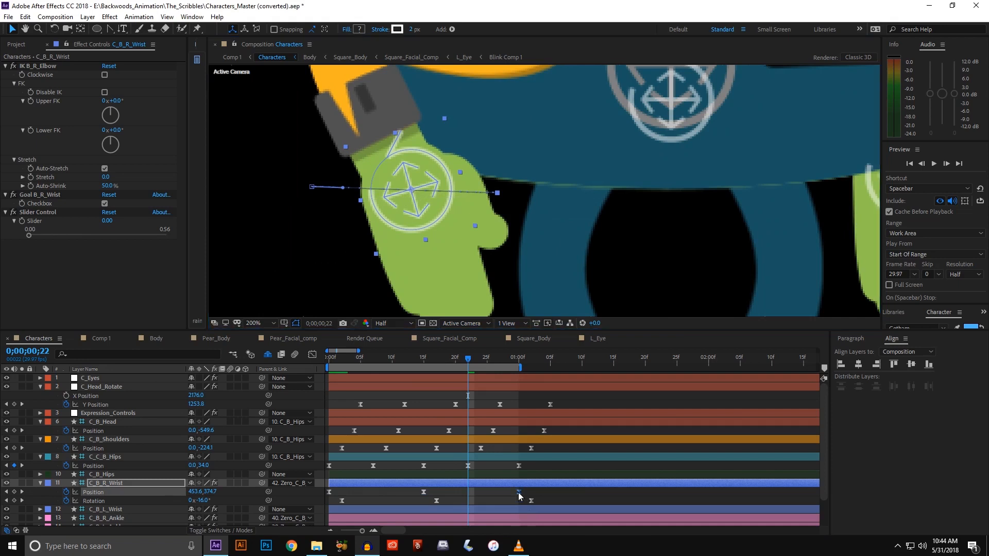
# - Bend the return half of the C_B_R_Wrist motion path into a downward arc using the last Position keyframe's handle, and preview the loop
pyautogui.click(519, 492)
pyautogui.moveTo(344, 188); pyautogui.dragTo(348, 217)
pyautogui.scroll(-1, 347, 218)
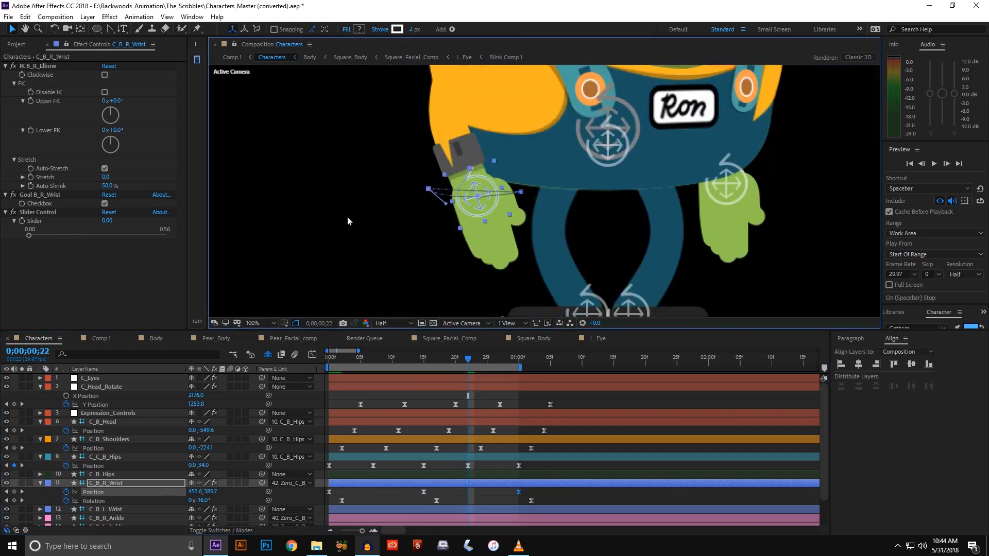
pyautogui.press('space')
pyautogui.moveTo(363, 185); pyautogui.dragTo(294, 239)
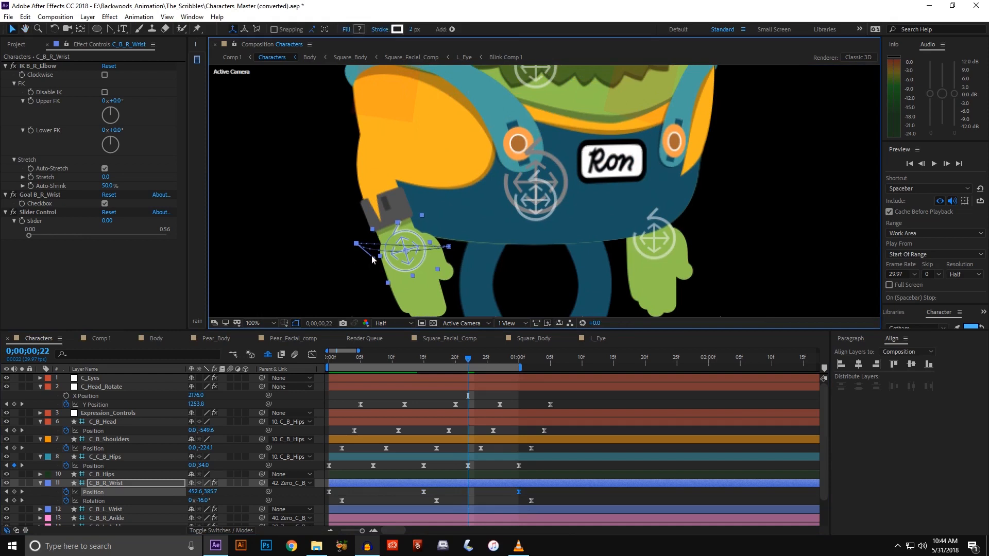
pyautogui.moveTo(373, 257)
pyautogui.mouseDown()
pyautogui.moveTo(385, 289)
pyautogui.moveTo(384, 274)
pyautogui.mouseUp()
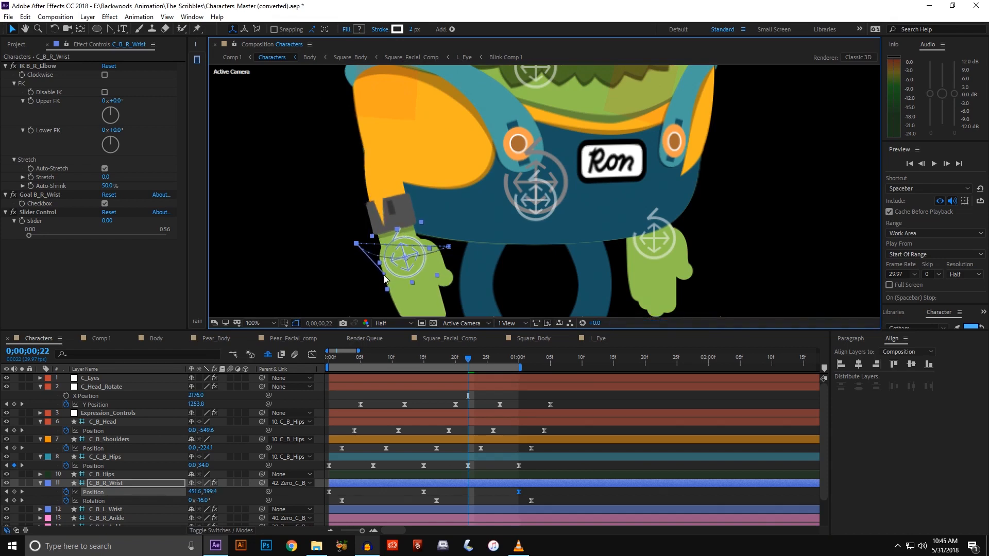
pyautogui.scroll(-1, 379, 283)
pyautogui.click(328, 364)
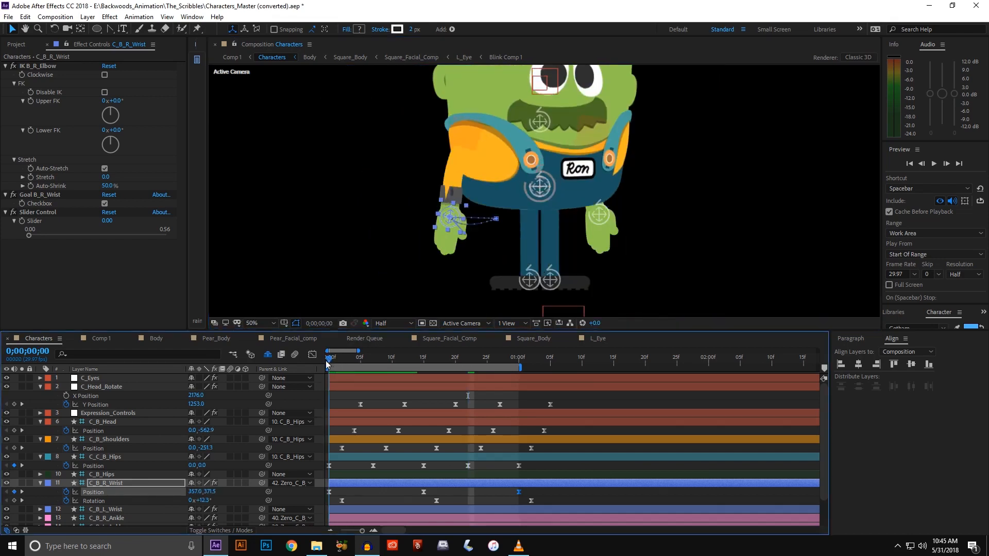
pyautogui.moveTo(329, 364); pyautogui.dragTo(411, 372)
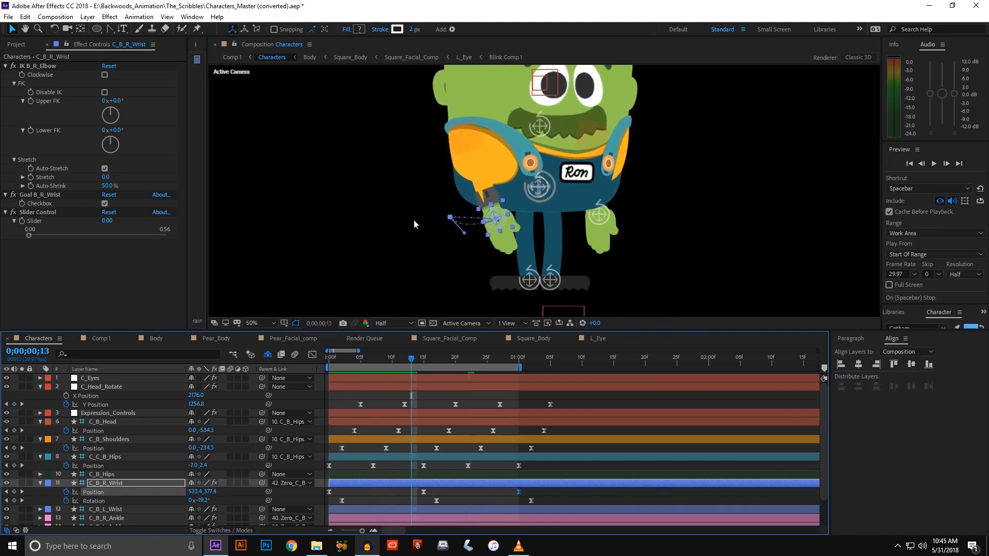
pyautogui.press('space')
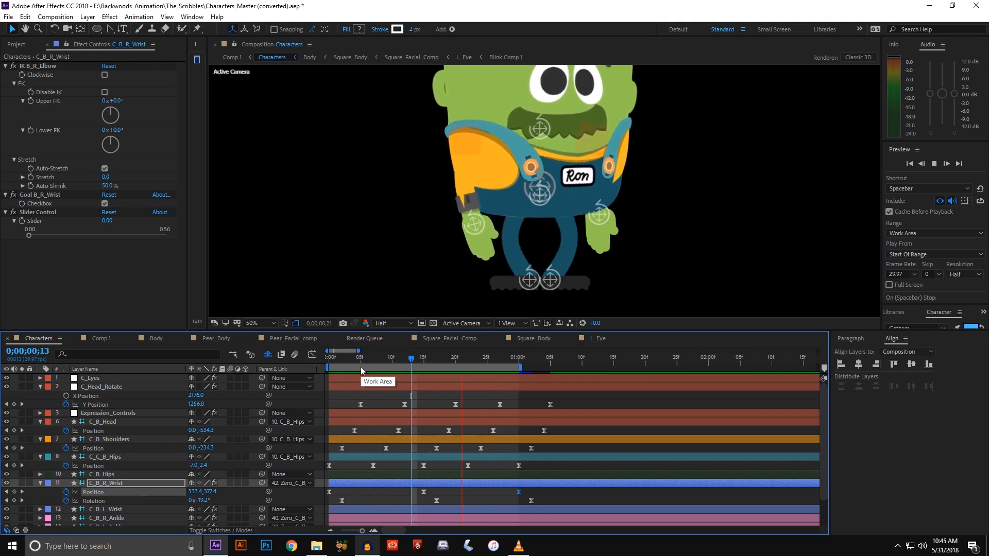
pyautogui.press('space')
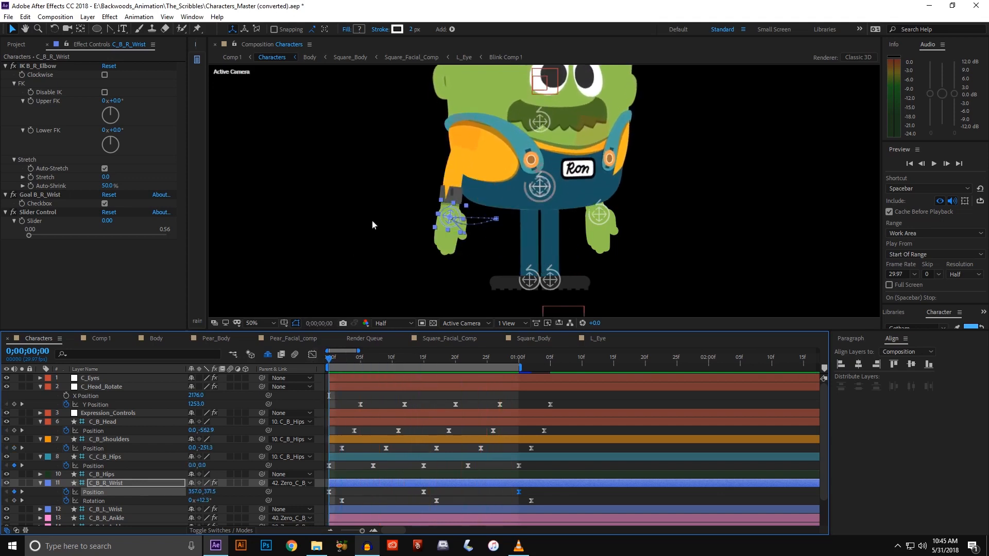
# - Bend the first half of the C_B_R_Wrist motion path into a matching downward arc and check the hand around 0;00;00;09
pyautogui.press('.')
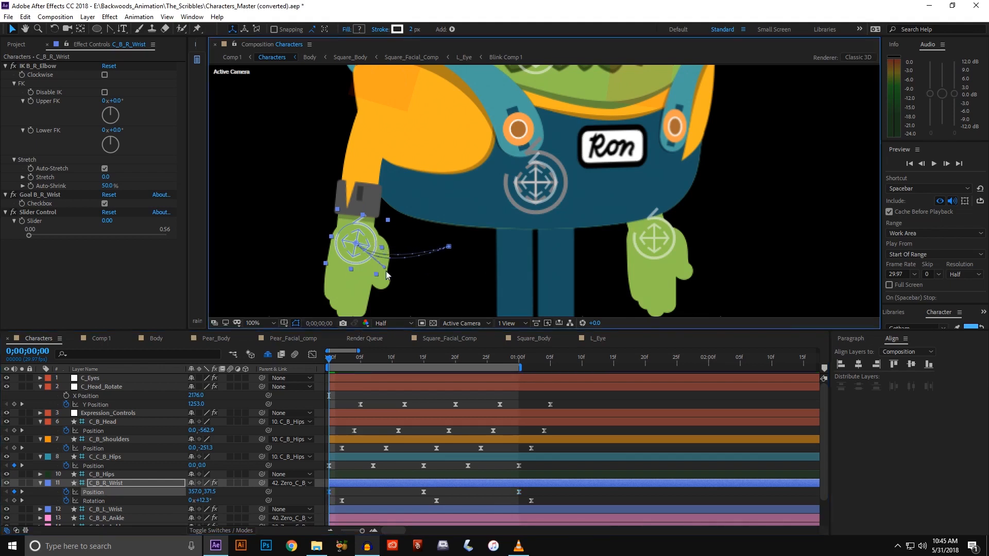
pyautogui.press('space')
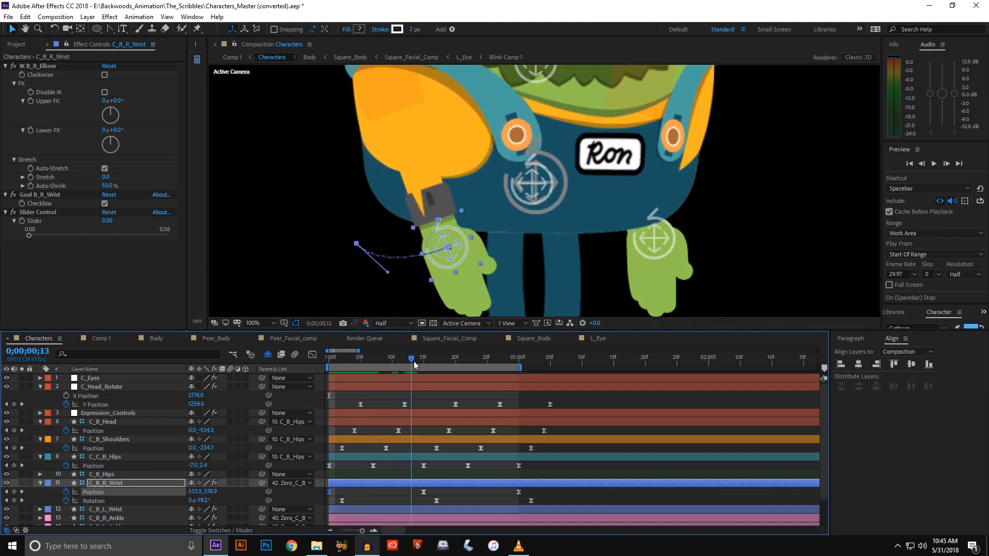
pyautogui.moveTo(411, 367); pyautogui.dragTo(387, 366)
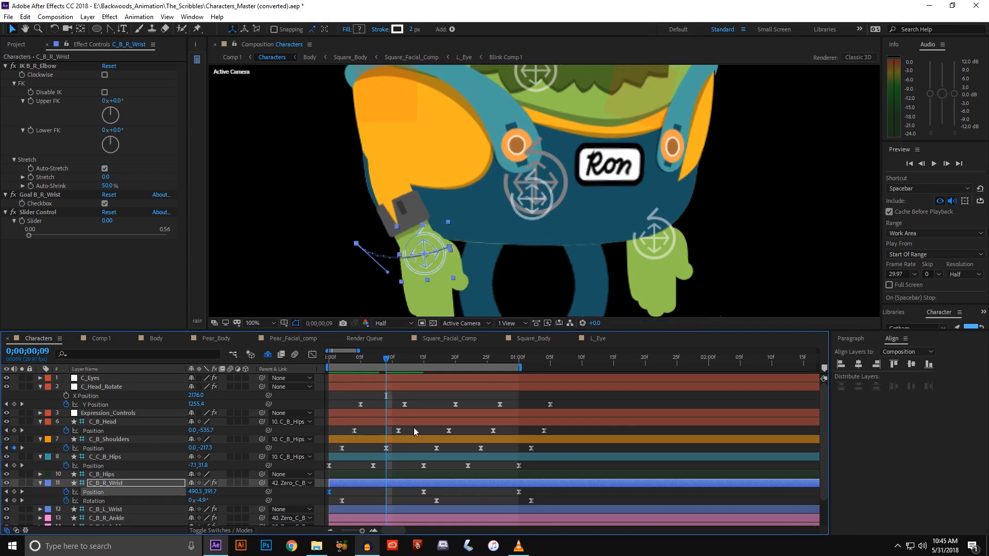
pyautogui.scroll(1, 426, 259)
pyautogui.moveTo(419, 258); pyautogui.dragTo(515, 121)
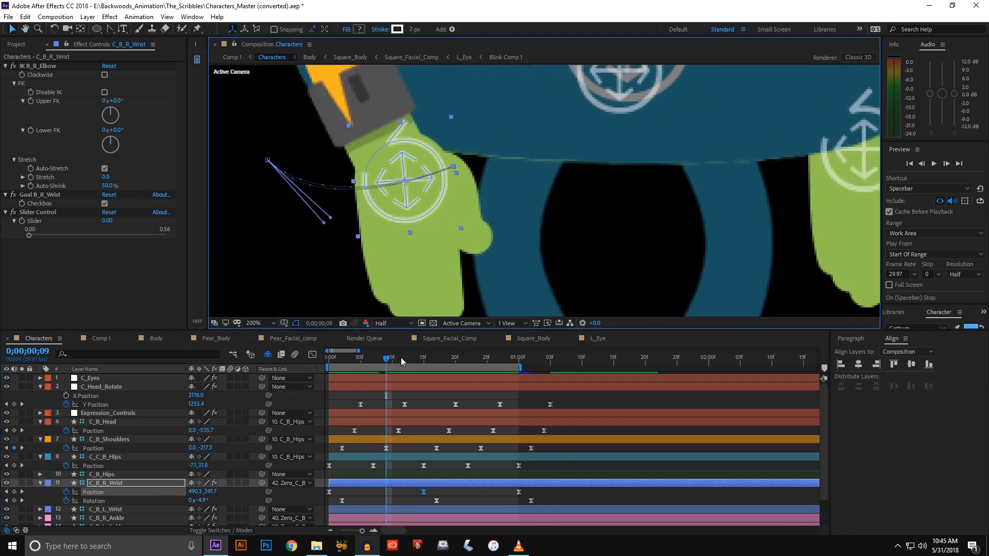
# - Extend both outer path handles of C_B_R_Wrist further toward the body to deepen the arcs, and preview the swinging arm
pyautogui.press('Home')
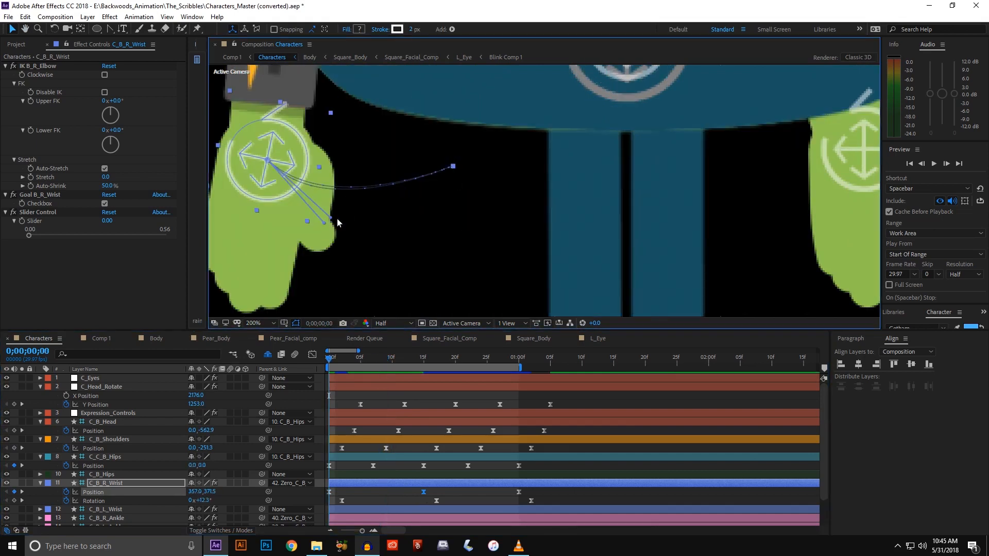
pyautogui.moveTo(337, 220); pyautogui.dragTo(379, 235)
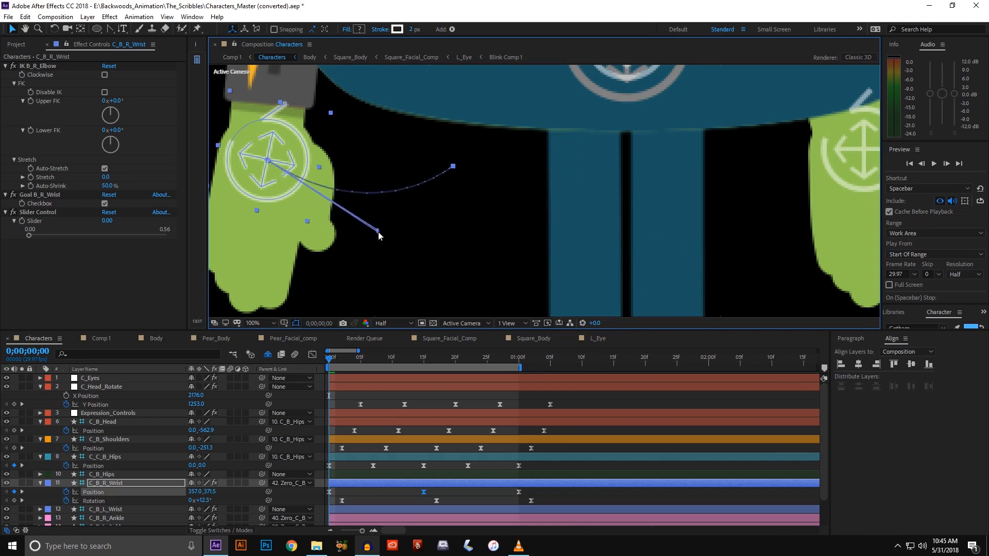
pyautogui.scroll(-1, 378, 236)
pyautogui.moveTo(356, 363); pyautogui.dragTo(393, 367)
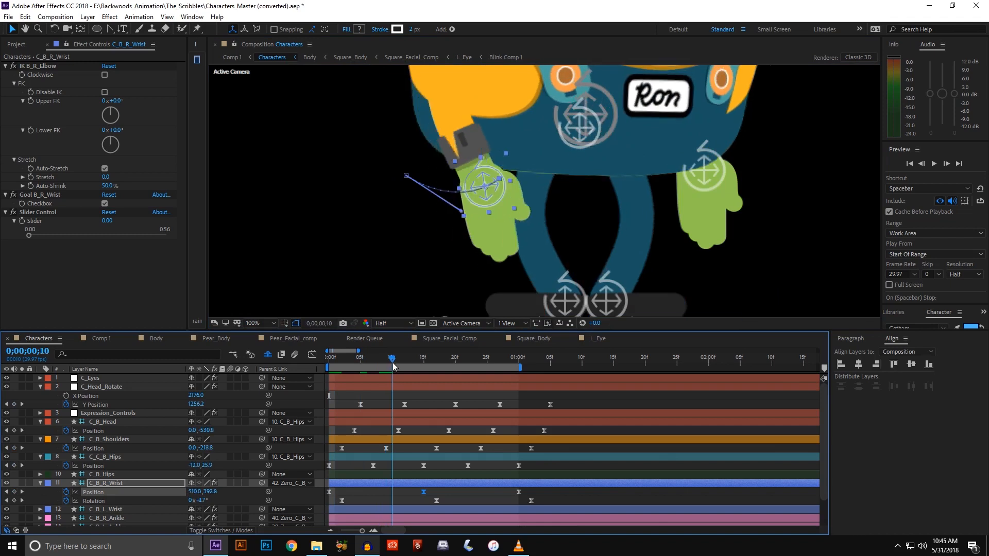
pyautogui.scroll(-1, 452, 119)
pyautogui.press('space')
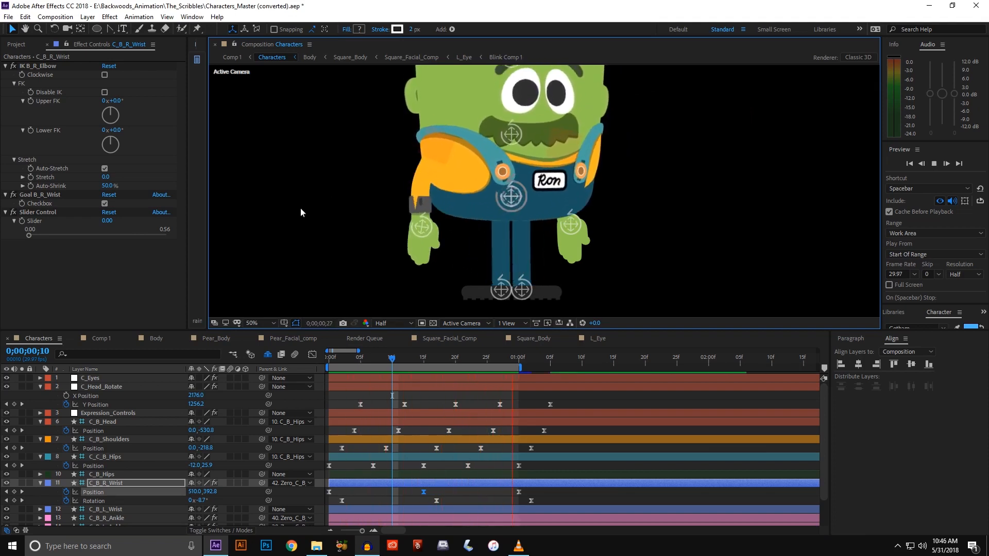
pyautogui.press(',')
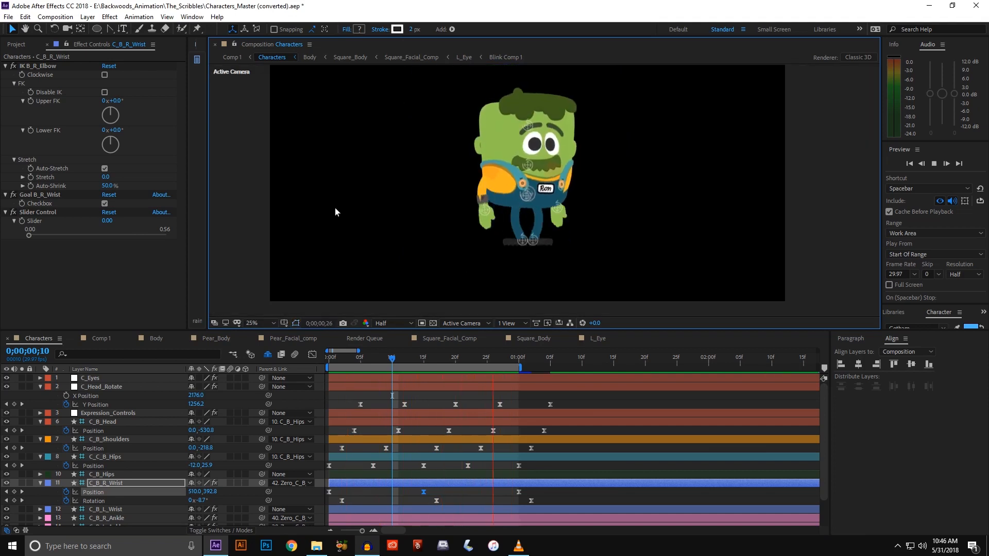
pyautogui.press('.')
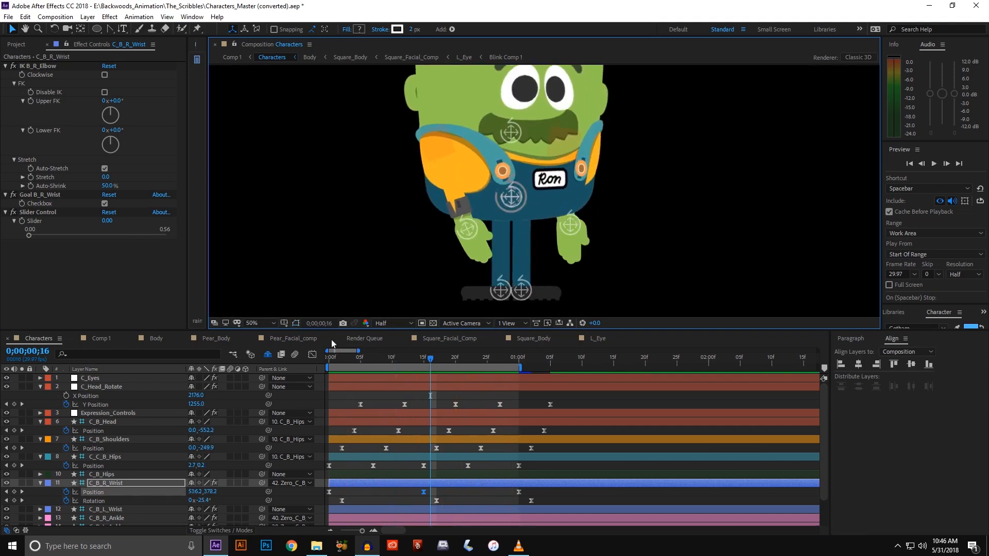
# - Copy all Position and Rotation keyframes from C_B_R_Wrist to C_B_L_Wrist, starting at 0;00;00;00
pyautogui.press('space')
pyautogui.click(333, 358)
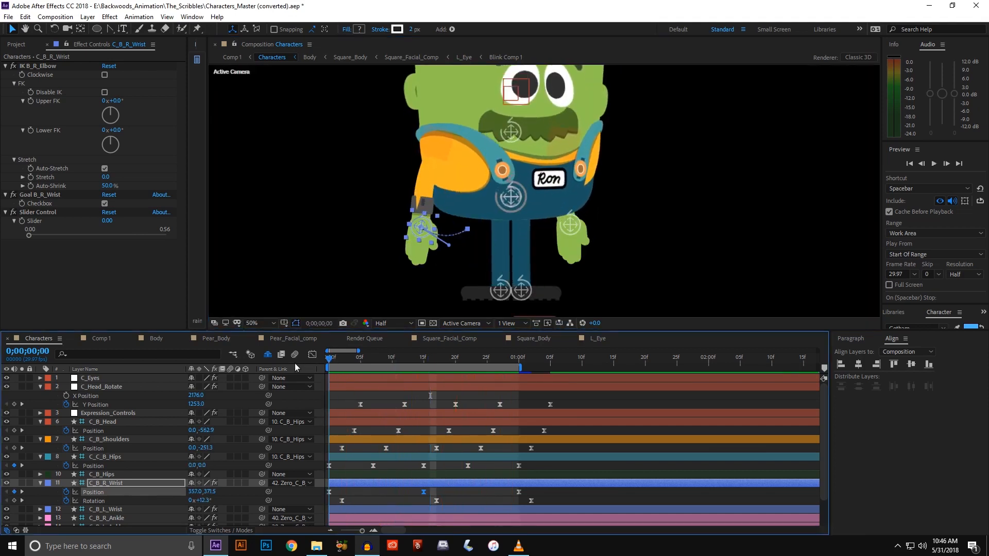
pyautogui.keyDown('shift'); pyautogui.click(88, 500); pyautogui.keyUp('shift')
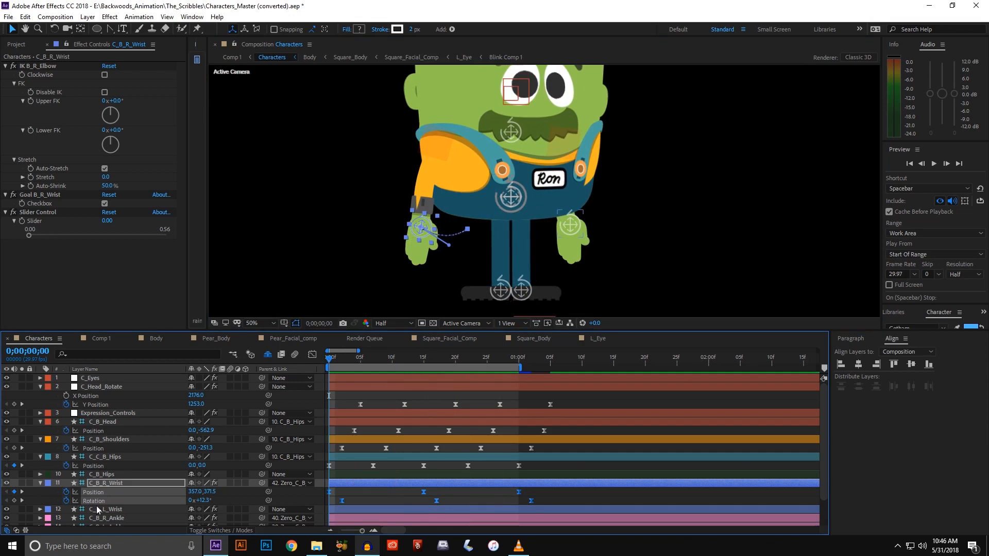
pyautogui.click(99, 510)
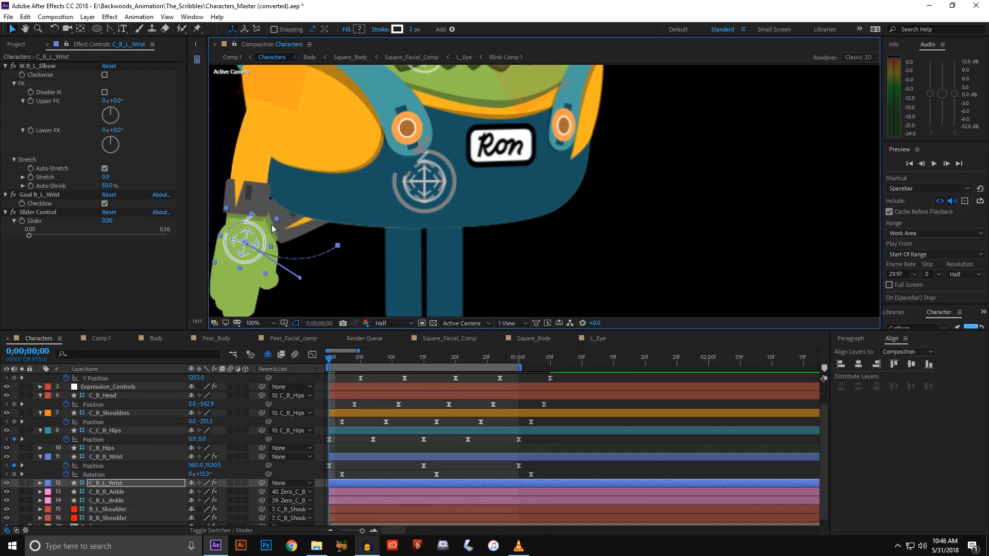
# - Move C_B_L_Wrist's whole motion path across to the character's other side, at about 2068, 1530.5, and show its Position and Rotation keyframes
pyautogui.moveTo(251, 247); pyautogui.dragTo(459, 260)
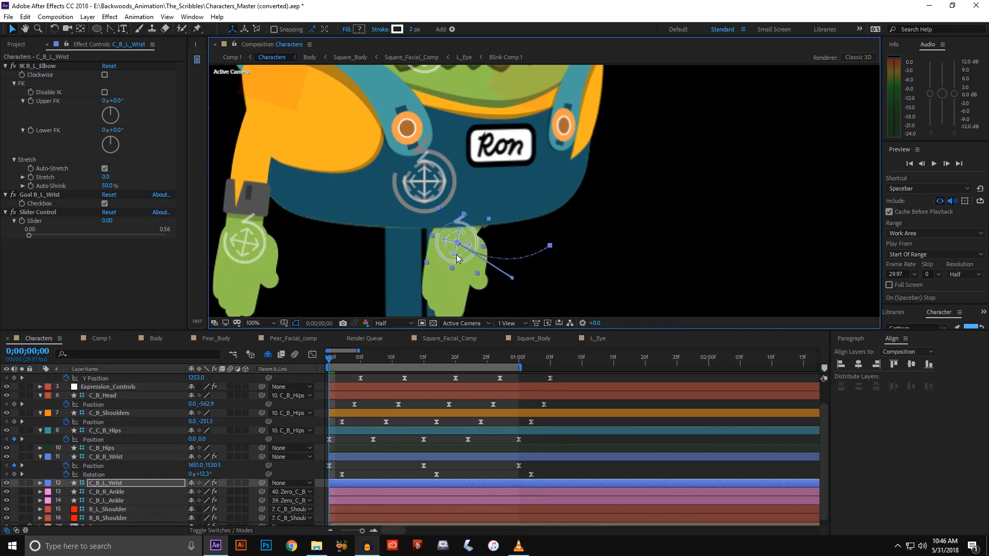
pyautogui.scroll(-2, 423, 237)
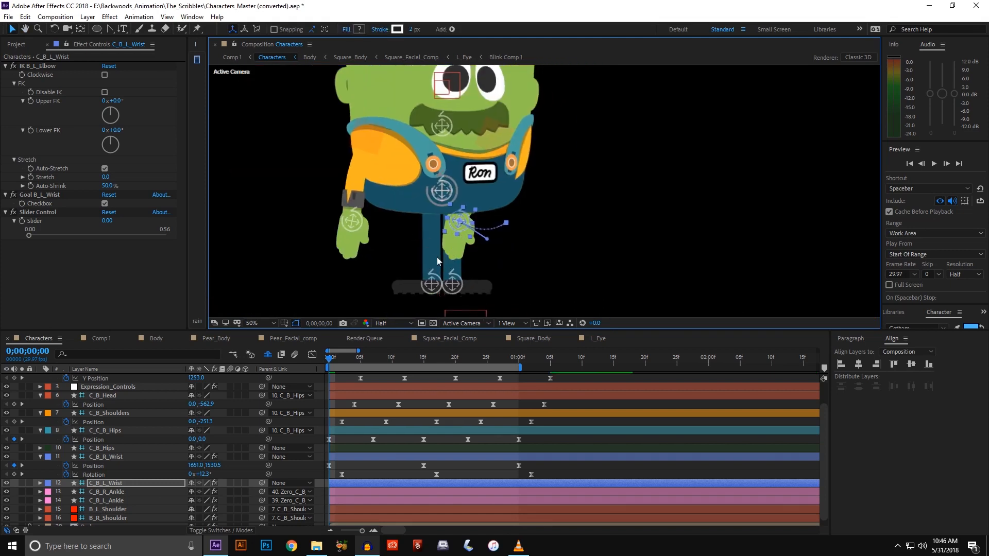
pyautogui.click(40, 483)
pyautogui.press('p')
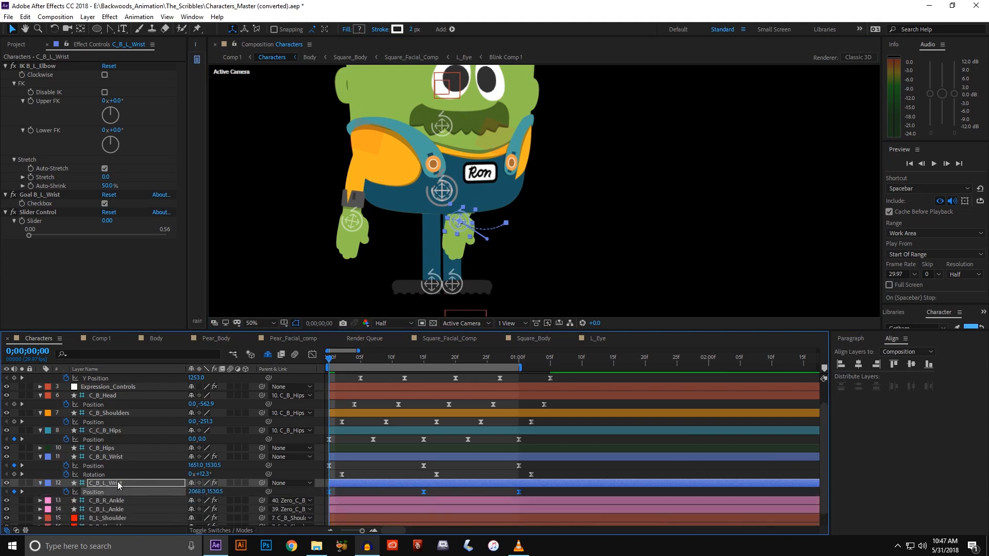
pyautogui.hotkey('shift', 'r')
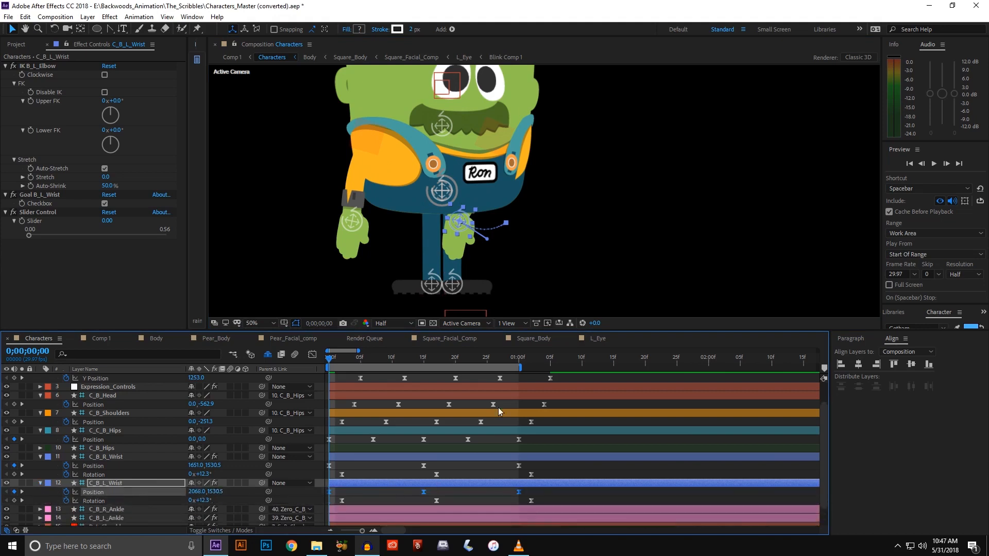
# - Duplicate C_B_L_Wrist's animation cycle by pasting its Position keyframes at 0;00;01;00 and its Rotation keyframes at 0;00;01;02
pyautogui.moveTo(511, 361); pyautogui.dragTo(519, 361)
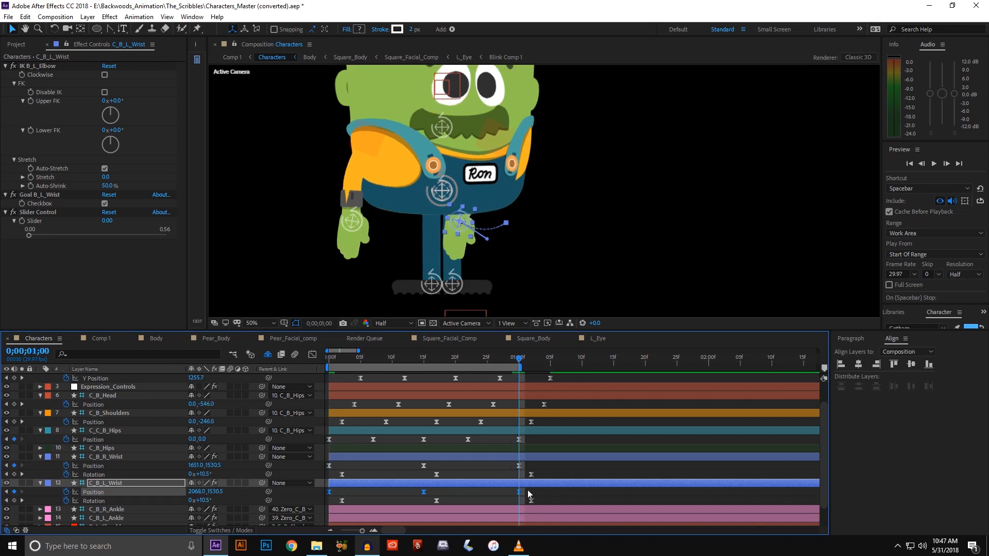
pyautogui.moveTo(528, 490); pyautogui.dragTo(328, 496)
pyautogui.press('pagedown')
pyautogui.press('pagedown')
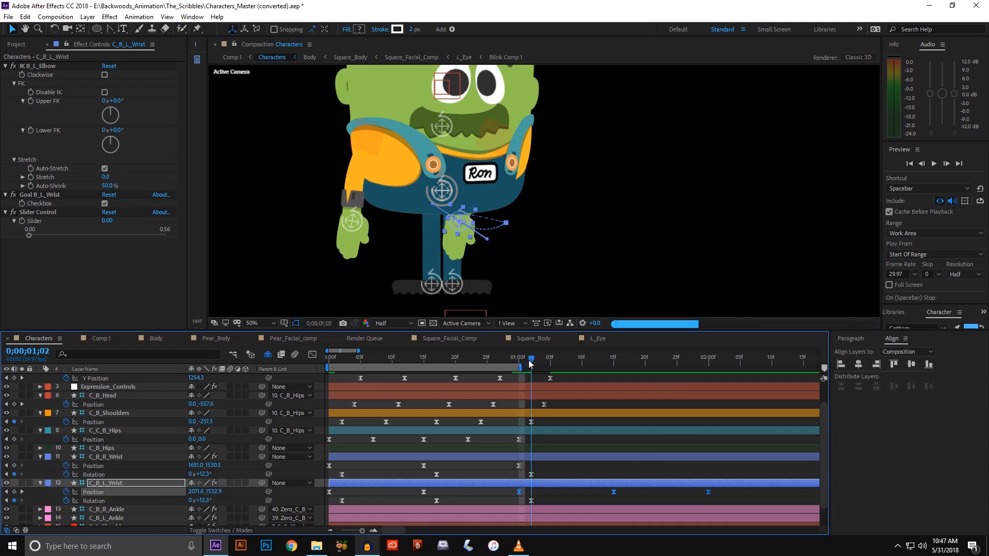
pyautogui.moveTo(544, 501); pyautogui.dragTo(337, 503)
pyautogui.hotkey('ctrl', 'c')
pyautogui.hotkey('ctrl', 'v')
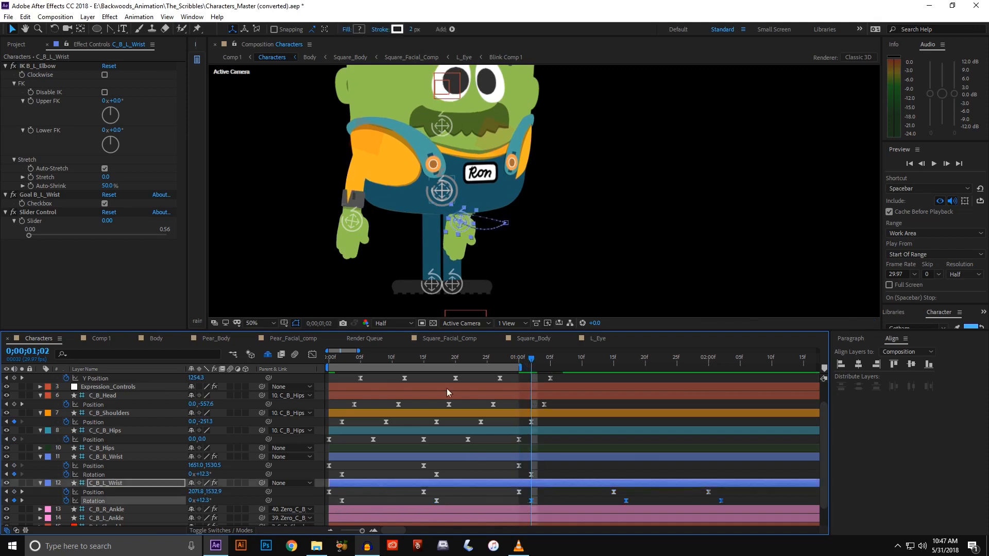
# - Shift all C_B_L_Wrist keyframes 15 frames earlier so its swing is opposite to C_B_R_Wrist, and preview the loop
pyautogui.press('Home')
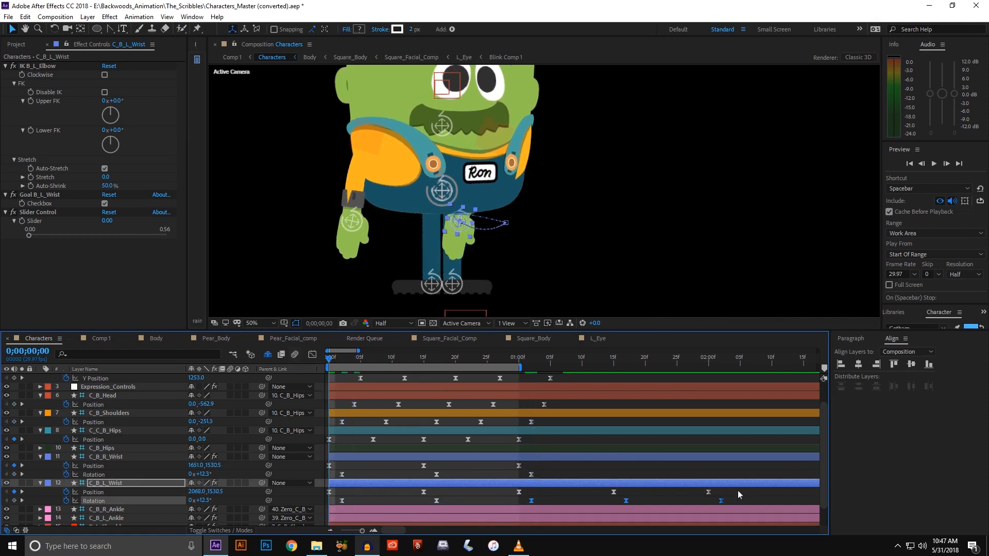
pyautogui.moveTo(737, 490); pyautogui.dragTo(327, 505)
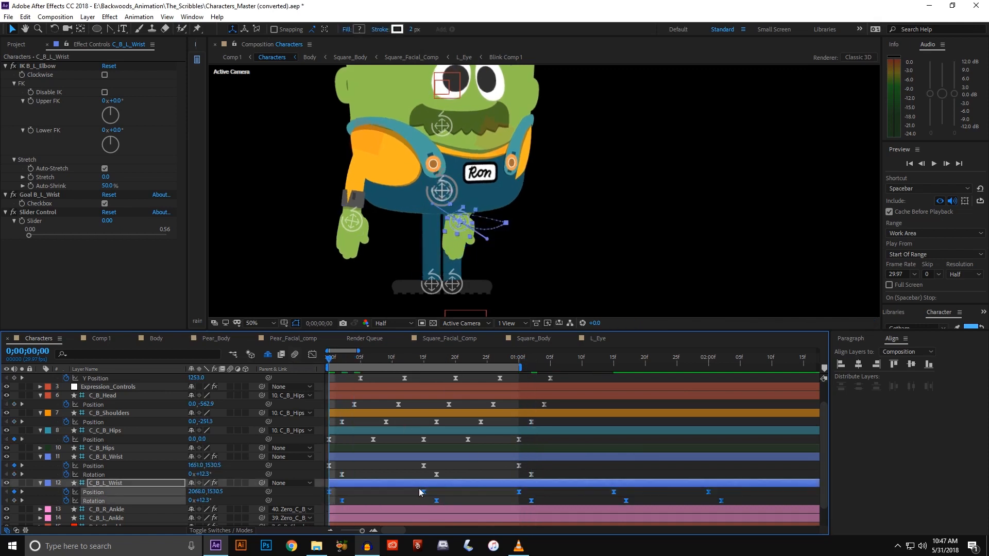
pyautogui.moveTo(424, 490); pyautogui.dragTo(330, 498)
pyautogui.moveTo(403, 181); pyautogui.dragTo(399, 205)
pyautogui.press('space')
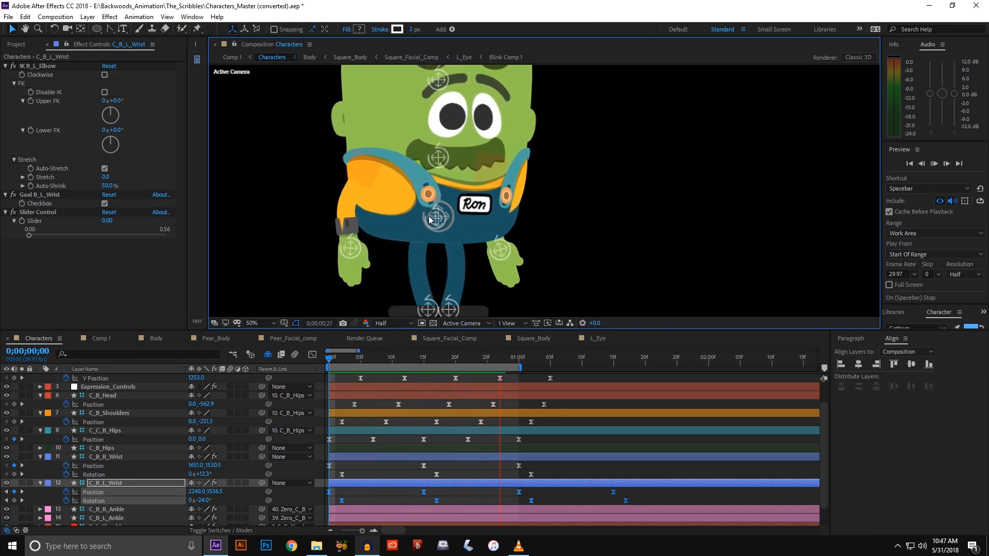
pyautogui.press(',')
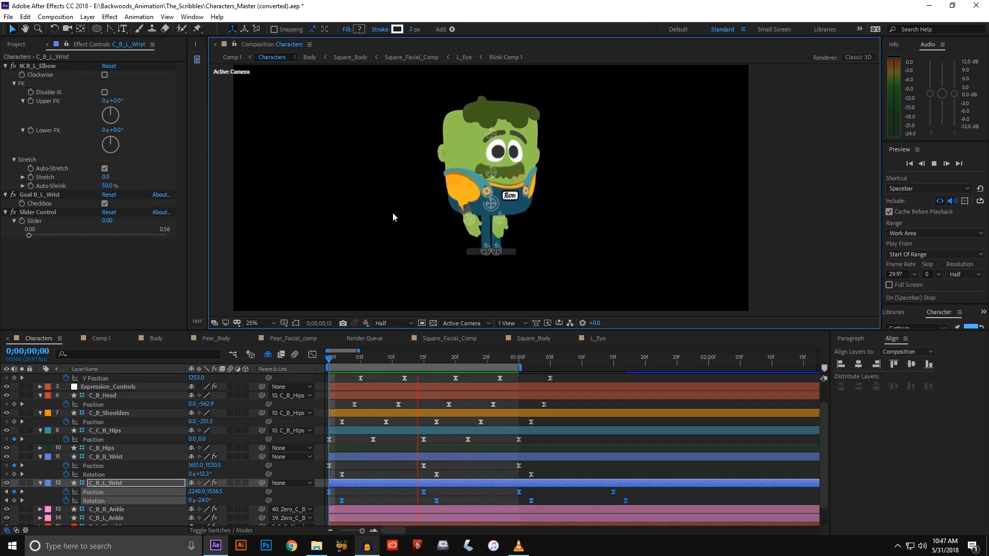
pyautogui.press('space')
# - Bend C_B_L_Wrist's upward path handle at the 0;00;00;15 Position keyframe down onto the other handle, and preview the swing
pyautogui.press('.')
pyautogui.press('.')
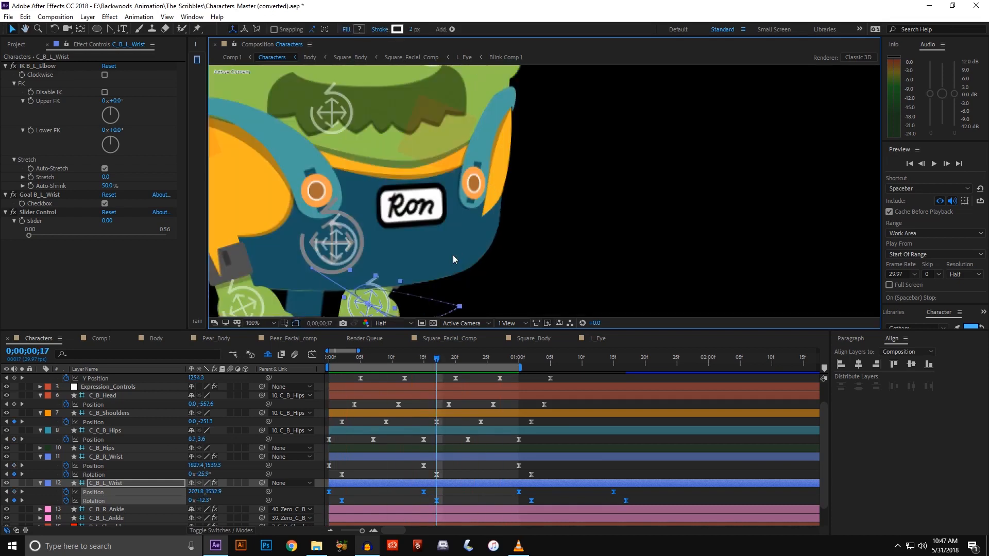
pyautogui.moveTo(433, 266); pyautogui.dragTo(493, 193)
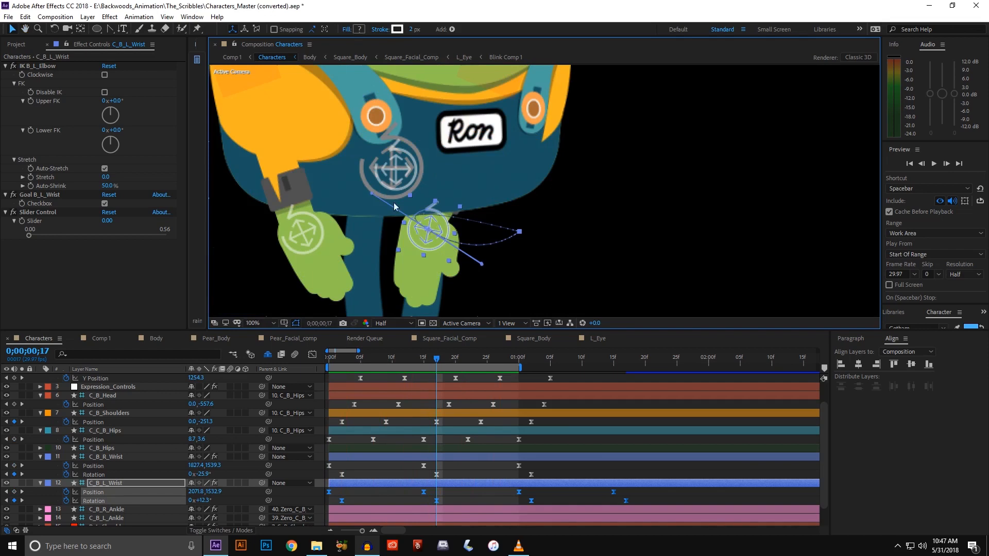
pyautogui.click(377, 488)
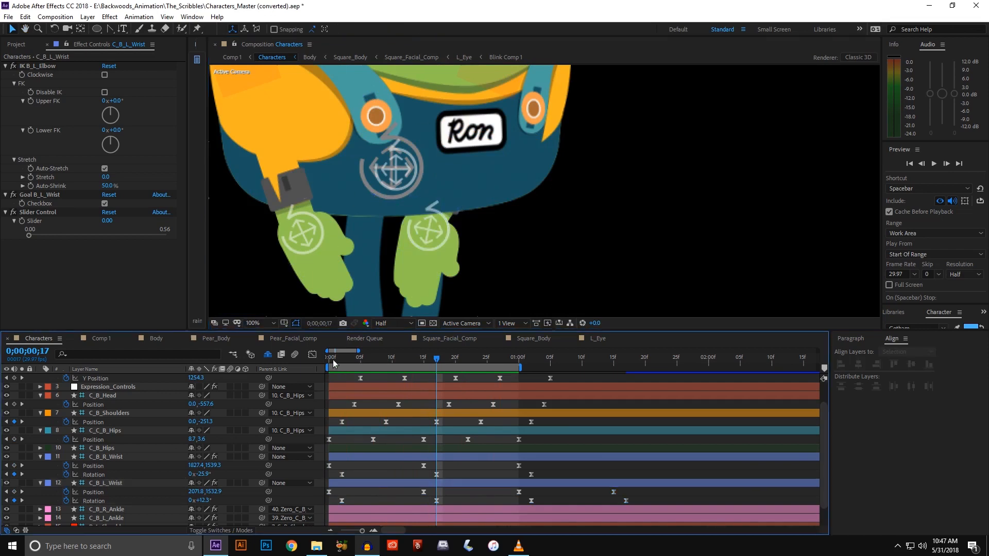
pyautogui.moveTo(334, 362); pyautogui.dragTo(423, 366)
pyautogui.click(531, 200)
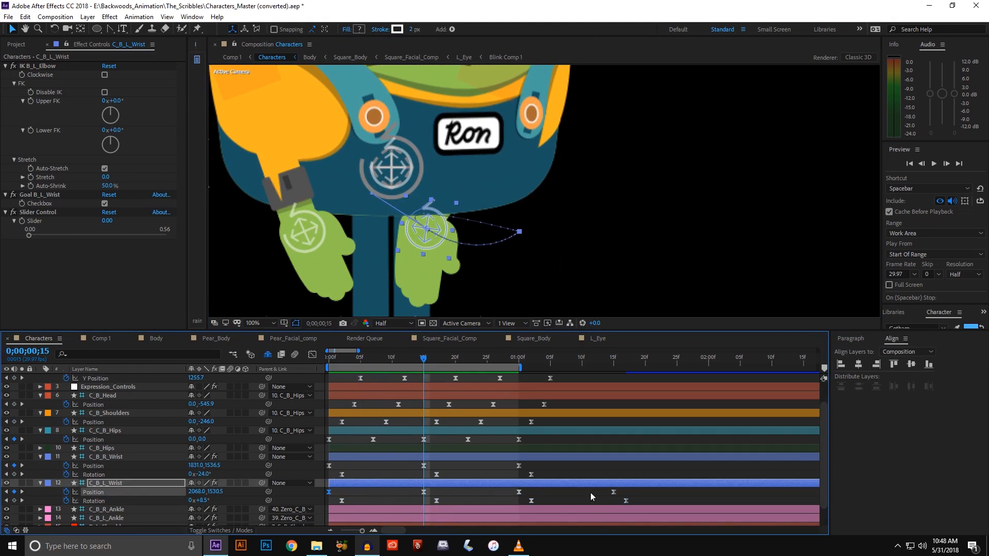
pyautogui.click(614, 493)
pyautogui.click(423, 492)
pyautogui.moveTo(372, 194); pyautogui.dragTo(481, 265)
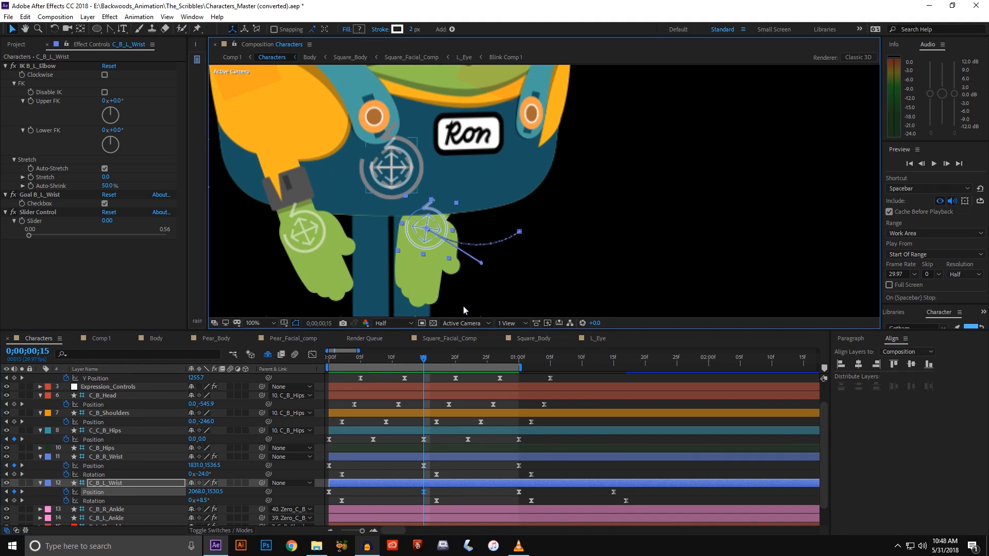
pyautogui.press(',')
pyautogui.press('space')
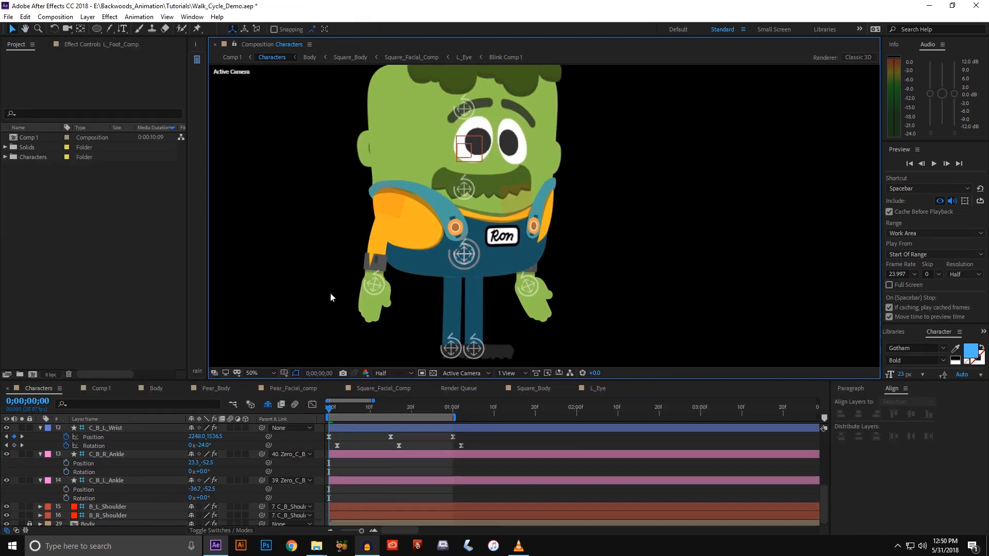
# - Try a stride pose at 0;00;00;07 with C_B_R_Ankle at about -98.7, -52.5 and C_B_L_Ankle at about 107.3, -52.5, rotated about -37.3°
pyautogui.moveTo(330, 415); pyautogui.dragTo(357, 416)
pyautogui.press('space')
pyautogui.moveTo(440, 333); pyautogui.dragTo(526, 344)
pyautogui.click(452, 337)
pyautogui.press('w')
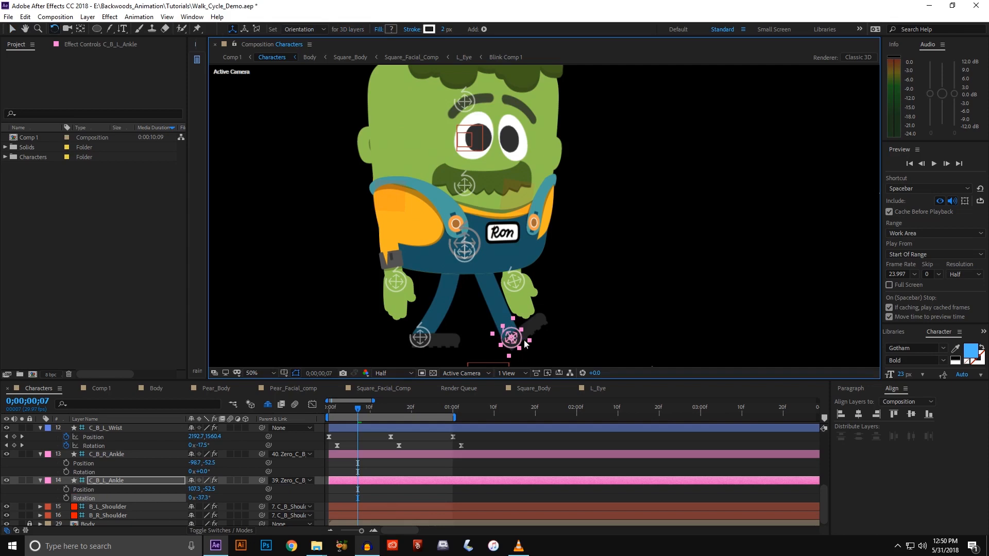
# - Try a flat-footed pose at 0;00;00;12 with C_B_L_Ankle at about -50.7, -52.5 and 0° rotation
pyautogui.click(418, 337)
pyautogui.moveTo(356, 411); pyautogui.dragTo(379, 412)
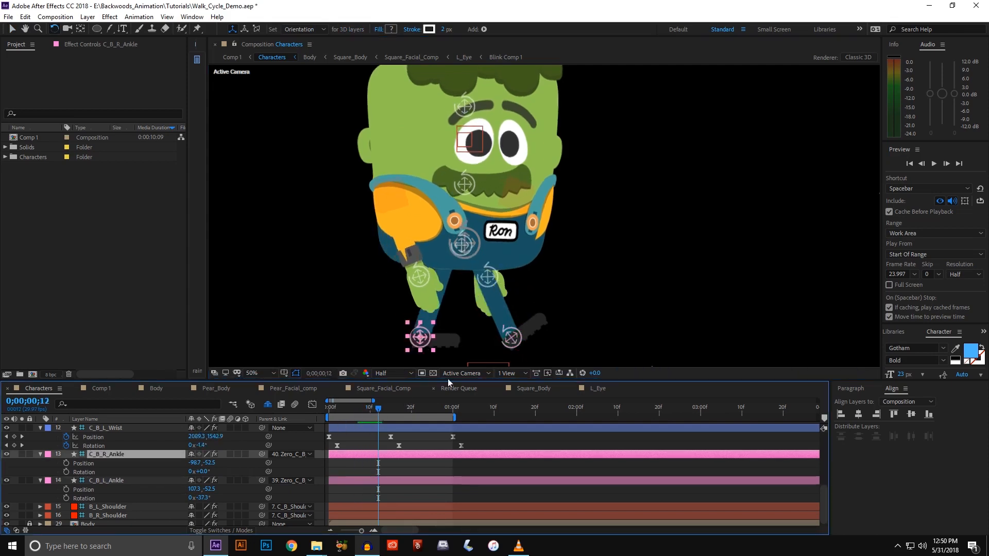
pyautogui.click(513, 339)
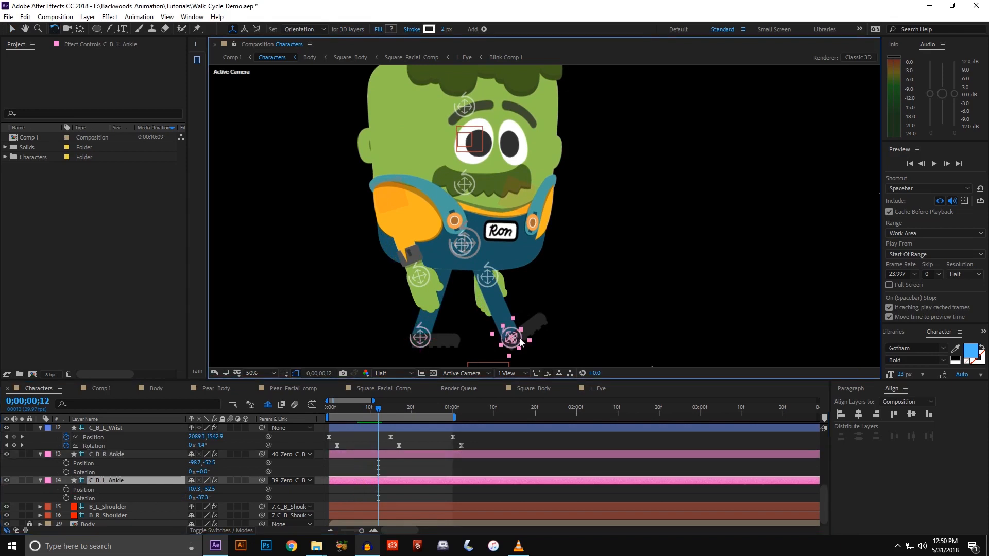
pyautogui.moveTo(530, 346); pyautogui.dragTo(474, 341)
pyautogui.press('v')
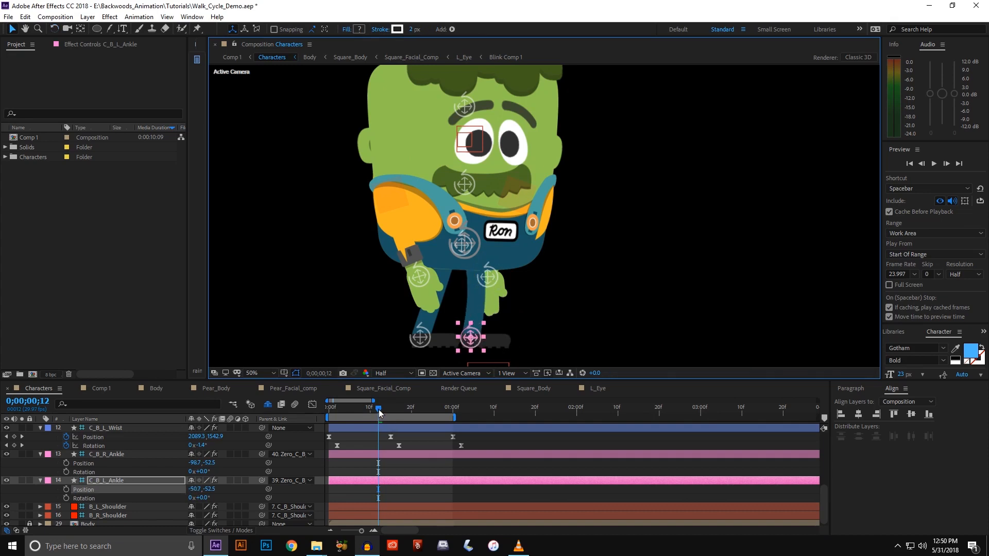
# - Try sliding C_B_L_Ankle along the ground at 0;00;00;08 to about -86.7 and across to about 99.3, checking the leg against the body bob
pyautogui.click(379, 410)
pyautogui.moveTo(379, 409)
pyautogui.mouseDown()
pyautogui.moveTo(338, 413)
pyautogui.moveTo(359, 415)
pyautogui.mouseUp()
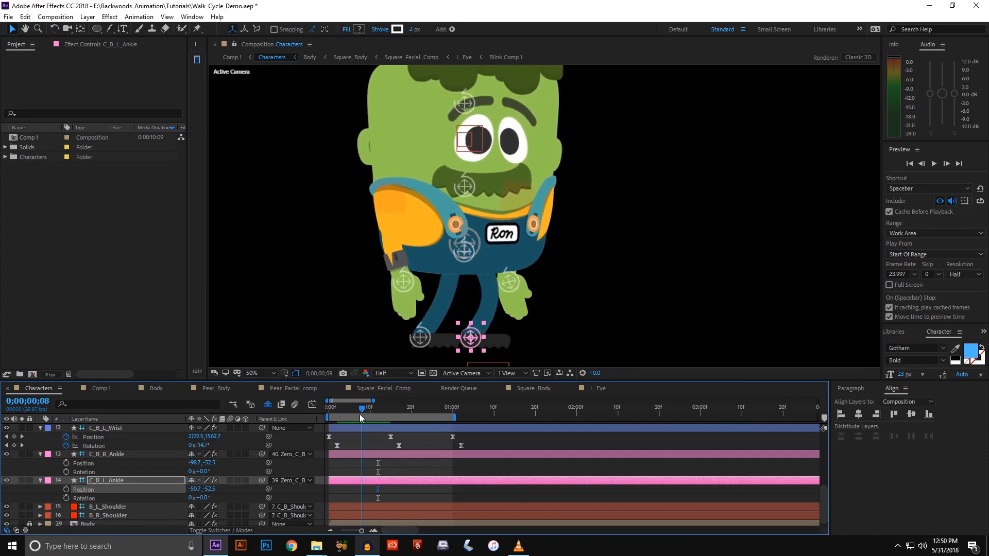
pyautogui.moveTo(475, 338); pyautogui.dragTo(462, 338)
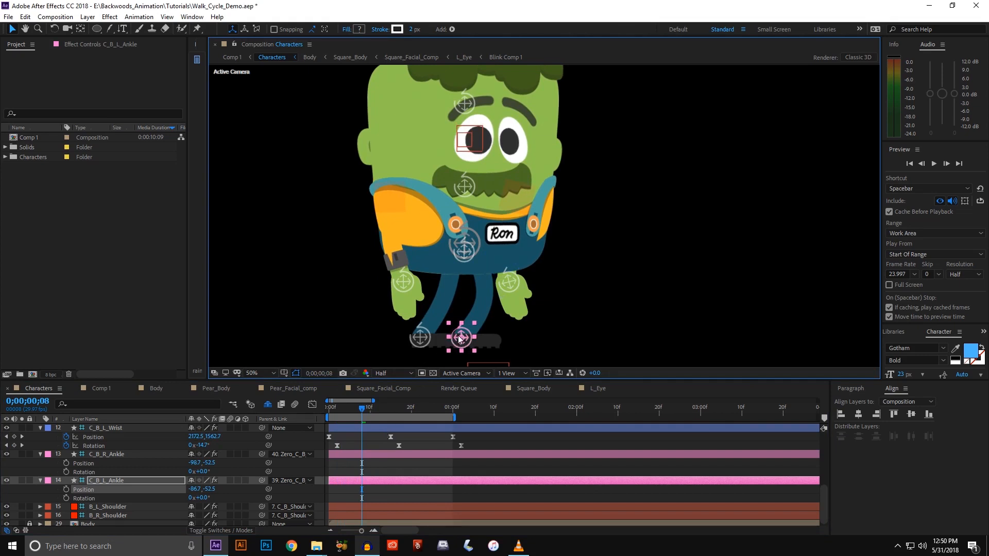
pyautogui.moveTo(469, 334); pyautogui.dragTo(517, 334)
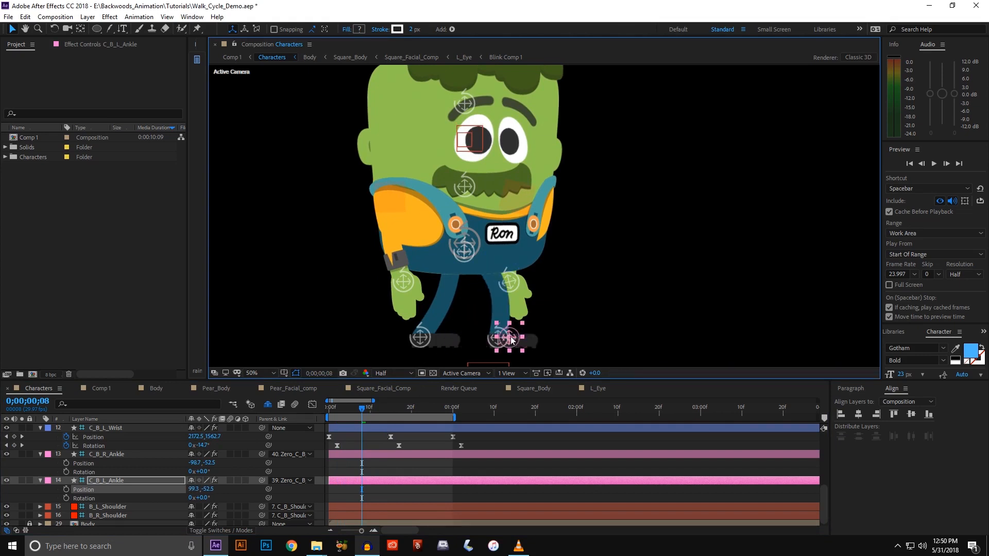
pyautogui.moveTo(360, 411); pyautogui.dragTo(323, 411)
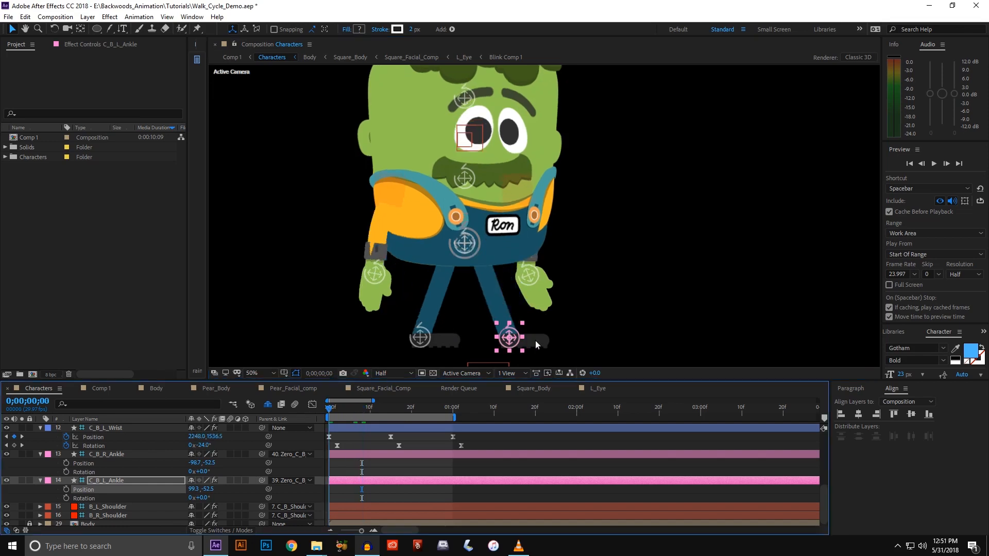
# - At 0;00;00;00, place C_B_L_Ankle at about -82.7, -52.5 and C_B_R_Ankle at about -30.7, -60.5
pyautogui.moveTo(456, 344); pyautogui.dragTo(461, 313)
pyautogui.click(423, 337)
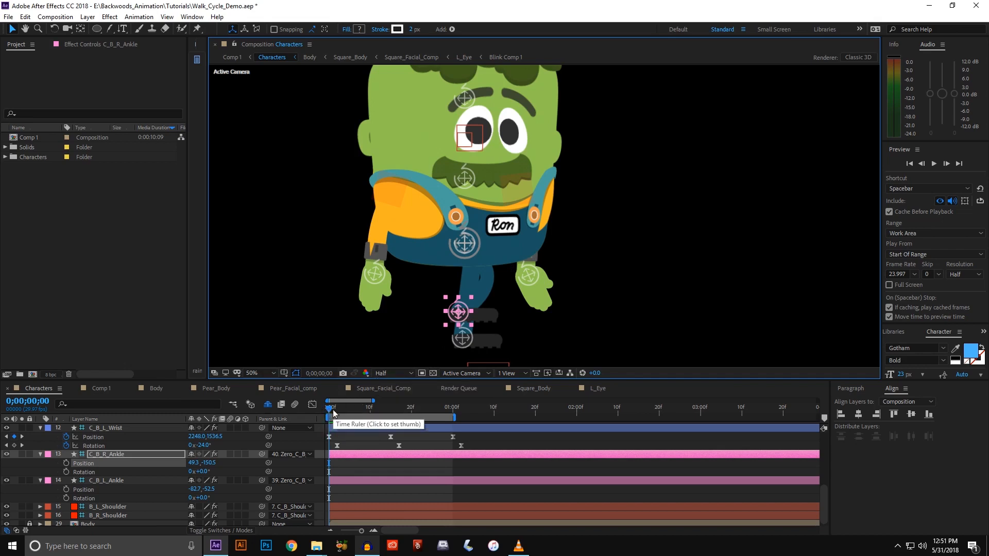
pyautogui.moveTo(462, 318); pyautogui.dragTo(441, 341)
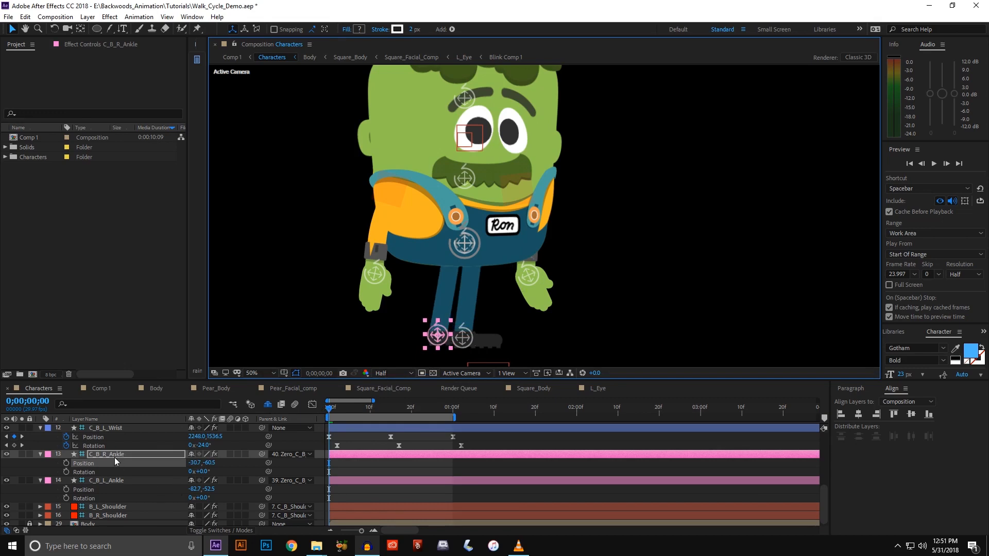
# - Hide the L_Foot_Comp and L_Leg Comp 1 artwork layers, showing the shy layers only while doing so
pyautogui.scroll(-1, 113, 460)
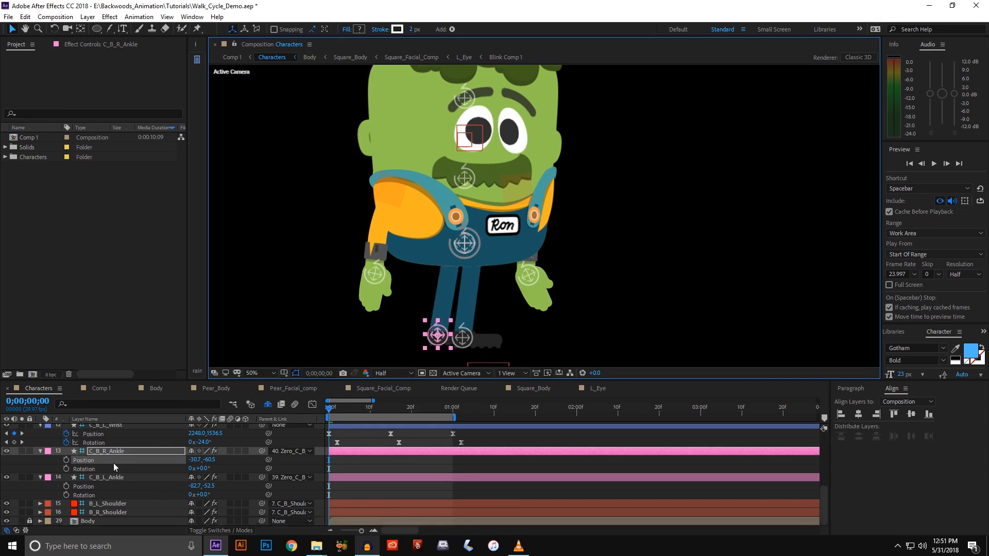
pyautogui.click(267, 405)
pyautogui.scroll(-5, 57, 500)
pyautogui.scroll(-1, 57, 494)
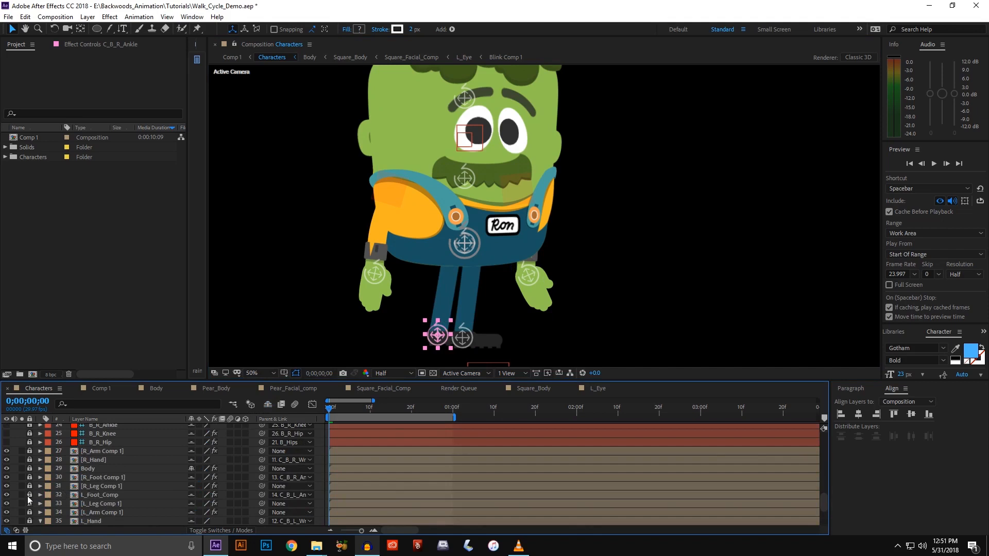
pyautogui.scroll(6, 130, 469)
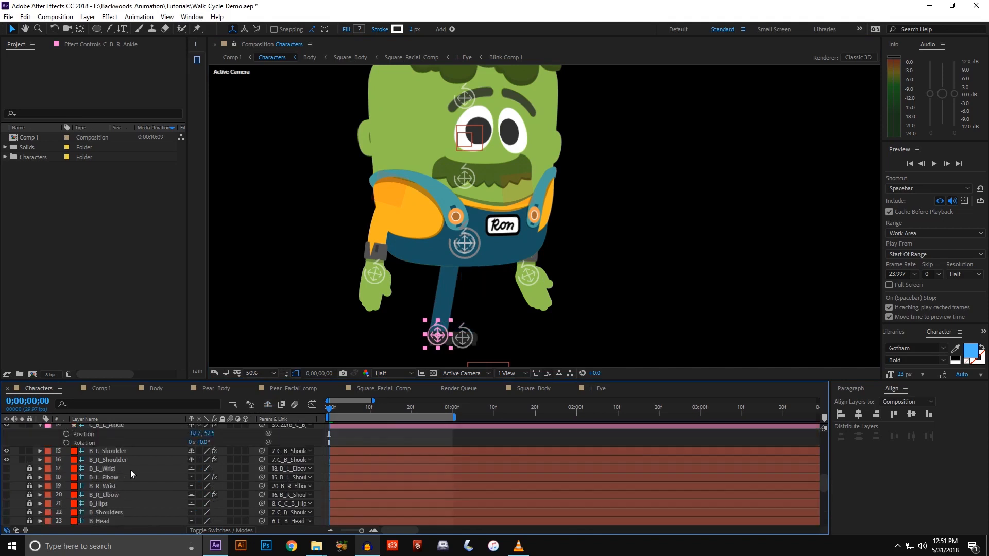
pyautogui.scroll(3, 228, 452)
pyautogui.click(268, 405)
pyautogui.scroll(-3, 206, 454)
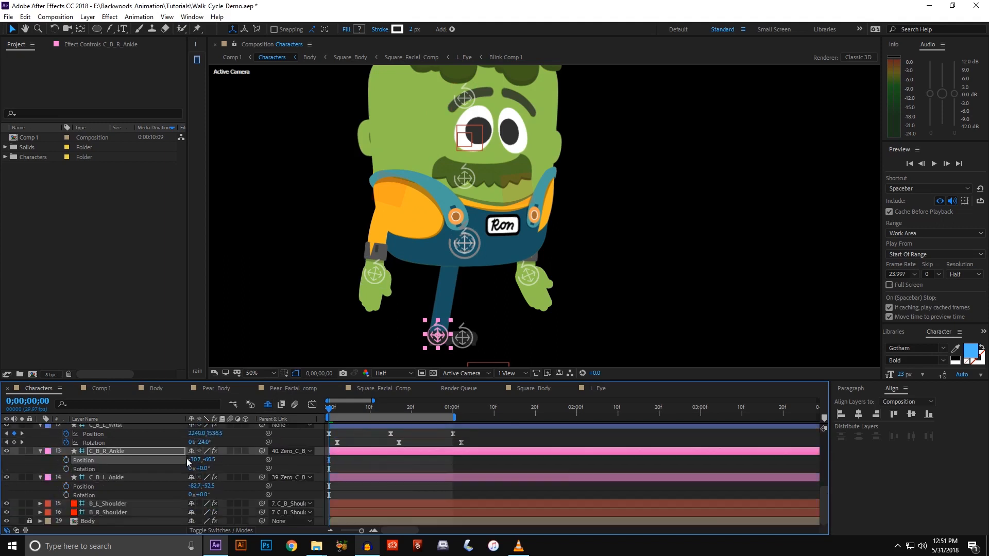
# - Reposition C_B_R_Ankle under the hips at about 27.3, -49.5 at the first frame
pyautogui.moveTo(406, 333); pyautogui.dragTo(454, 212)
pyautogui.scroll(1, 396, 309)
pyautogui.press('v')
pyautogui.moveTo(365, 298); pyautogui.dragTo(397, 327)
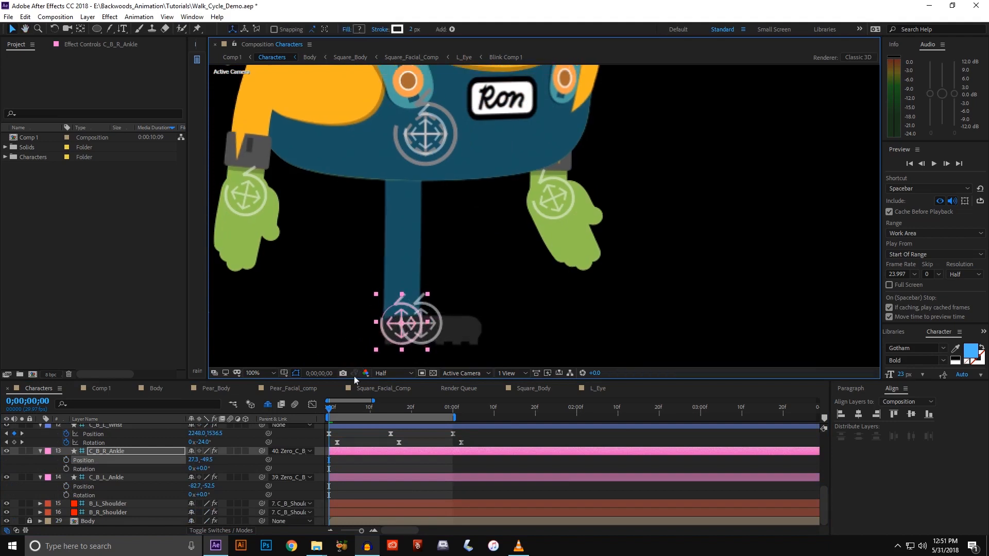
# - Start C_B_R_Ankle position and rotation keyframes at the first frame, and at 0;00;00;07 move it to about -78.7, -78.5, rotated about 26.8°
pyautogui.click(66, 460)
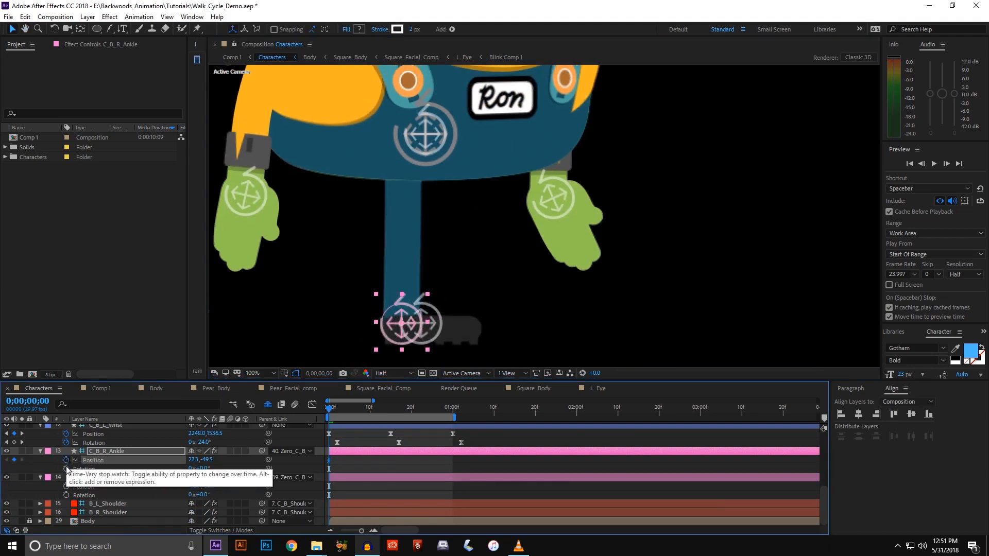
pyautogui.click(66, 469)
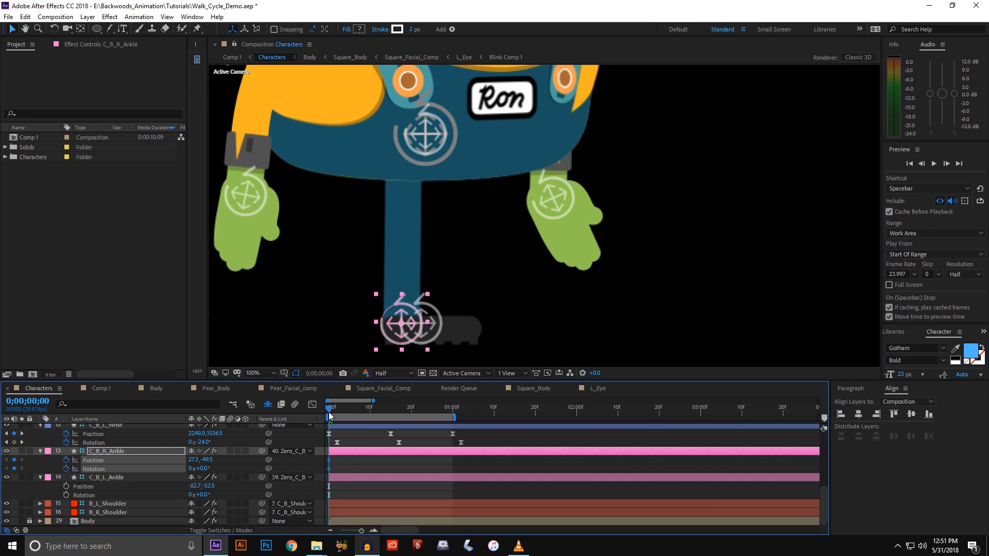
pyautogui.moveTo(330, 416); pyautogui.dragTo(346, 416)
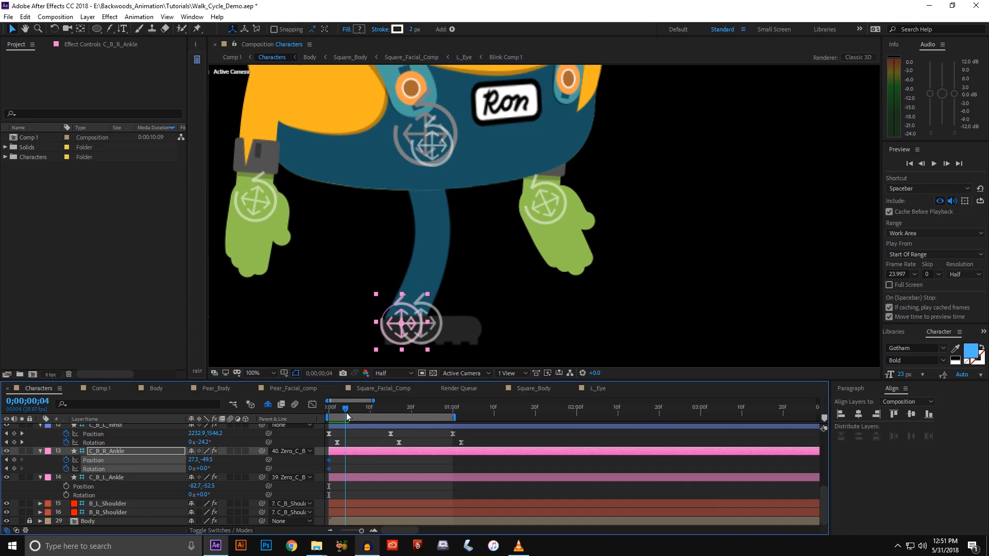
pyautogui.moveTo(347, 413); pyautogui.dragTo(357, 415)
pyautogui.moveTo(410, 332); pyautogui.dragTo(358, 341)
pyautogui.press('w')
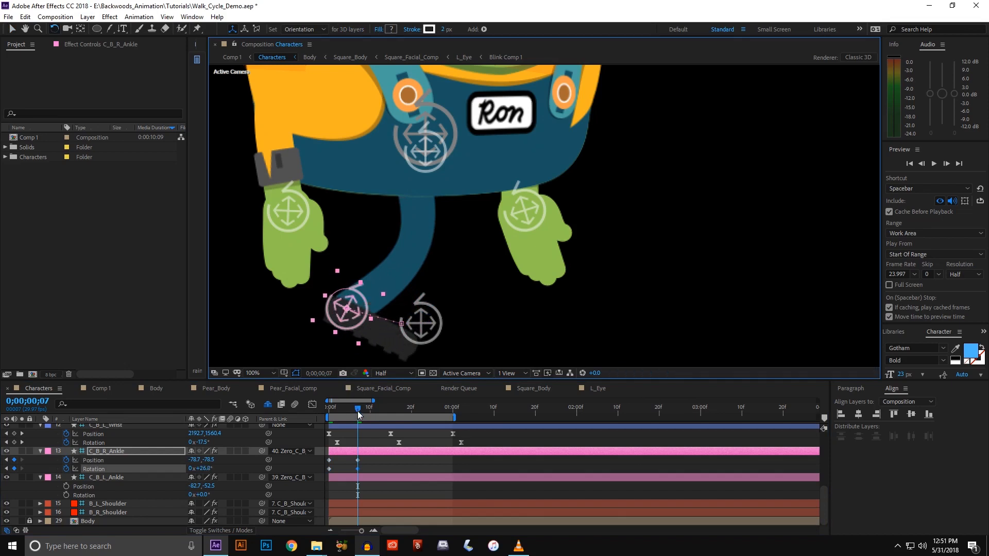
pyautogui.moveTo(358, 411)
pyautogui.mouseDown()
pyautogui.moveTo(330, 411)
pyautogui.moveTo(358, 416)
pyautogui.mouseUp()
pyautogui.press('v')
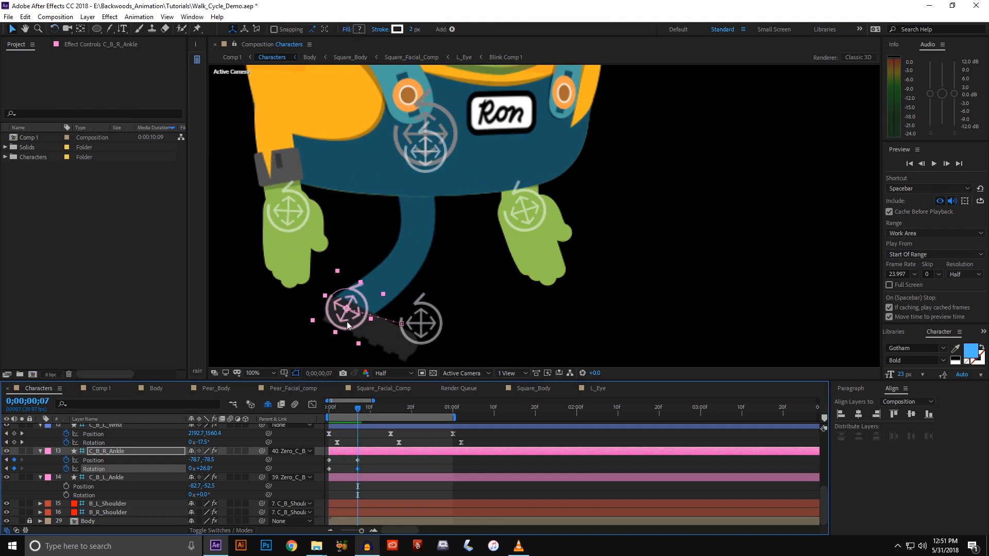
# - Push C_B_R_Ankle farther back at 0;00;00;07 to about -140.7, -99.5 and rotate it to about 36.9°
pyautogui.moveTo(348, 320); pyautogui.dragTo(311, 305)
pyautogui.press('w')
pyautogui.press('v')
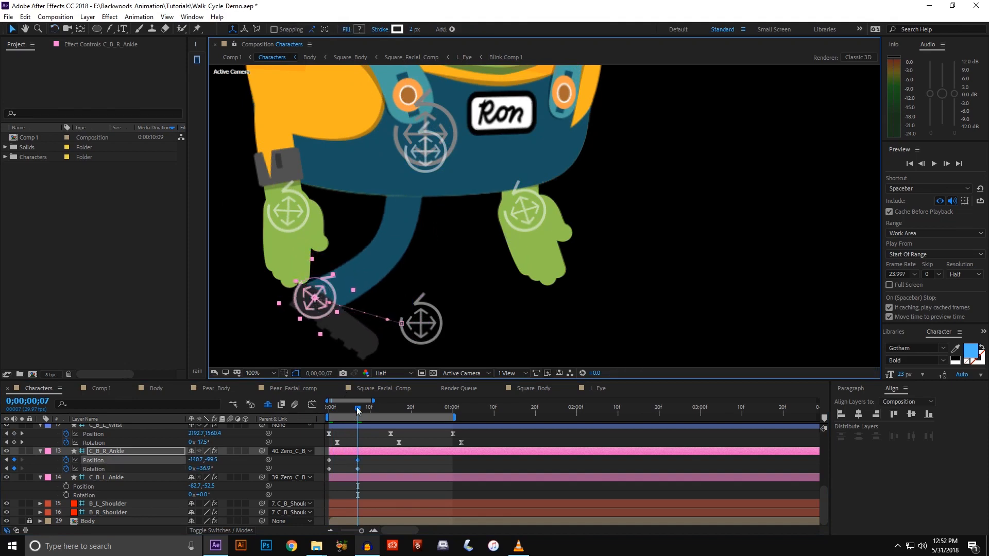
# - At 0;00;00;15, matching the hips keyframe, lift C_B_R_Ankle to about 30.3, -176.5 and rotate it to about 71°
pyautogui.moveTo(358, 411); pyautogui.dragTo(395, 415)
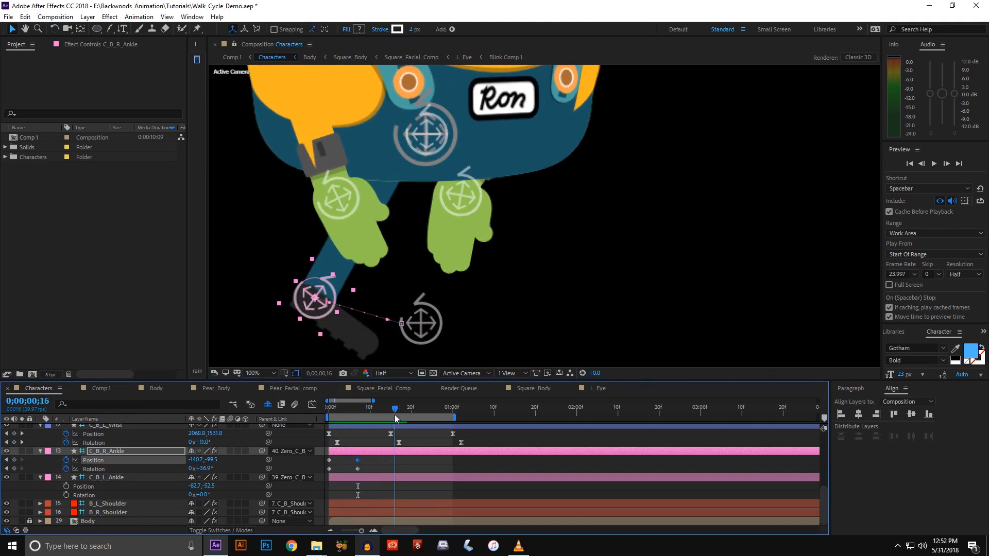
pyautogui.scroll(4, 392, 464)
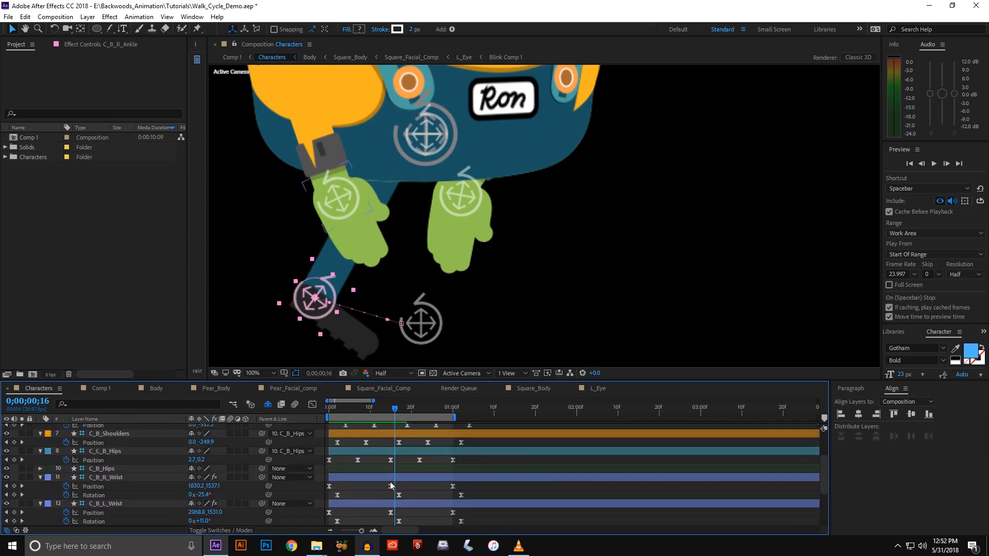
pyautogui.click(391, 460)
pyautogui.moveTo(395, 412); pyautogui.dragTo(391, 413)
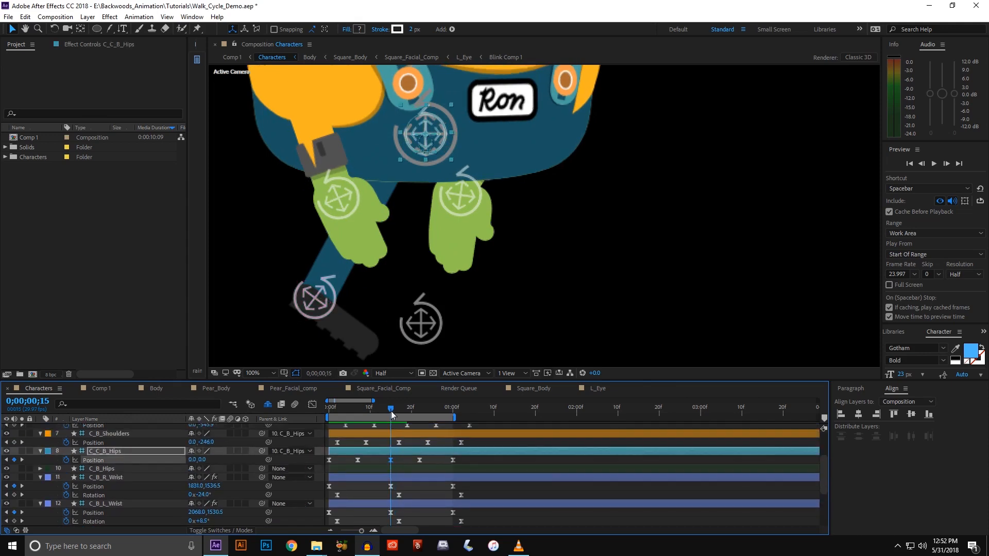
pyautogui.scroll(-4, 391, 462)
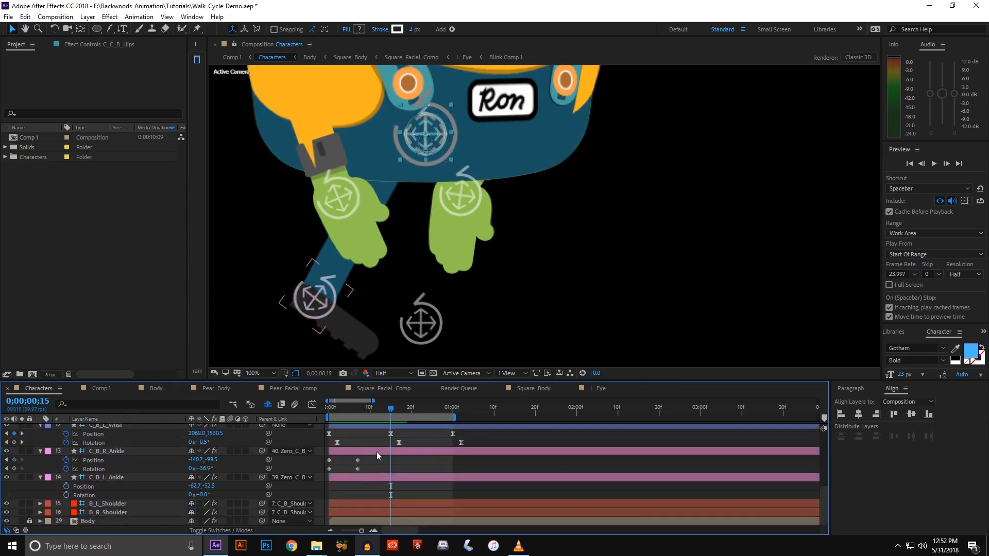
pyautogui.click(325, 293)
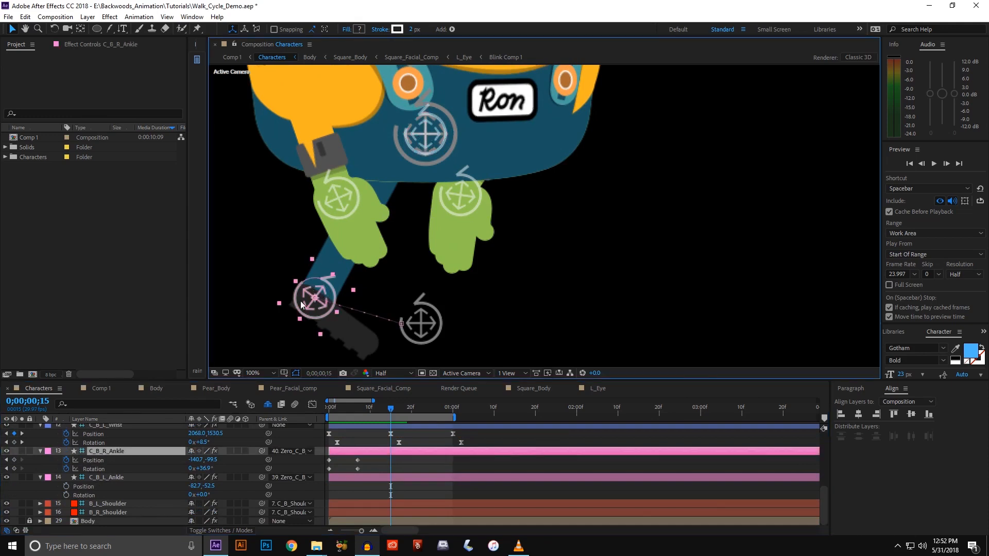
pyautogui.moveTo(308, 306); pyautogui.dragTo(371, 277)
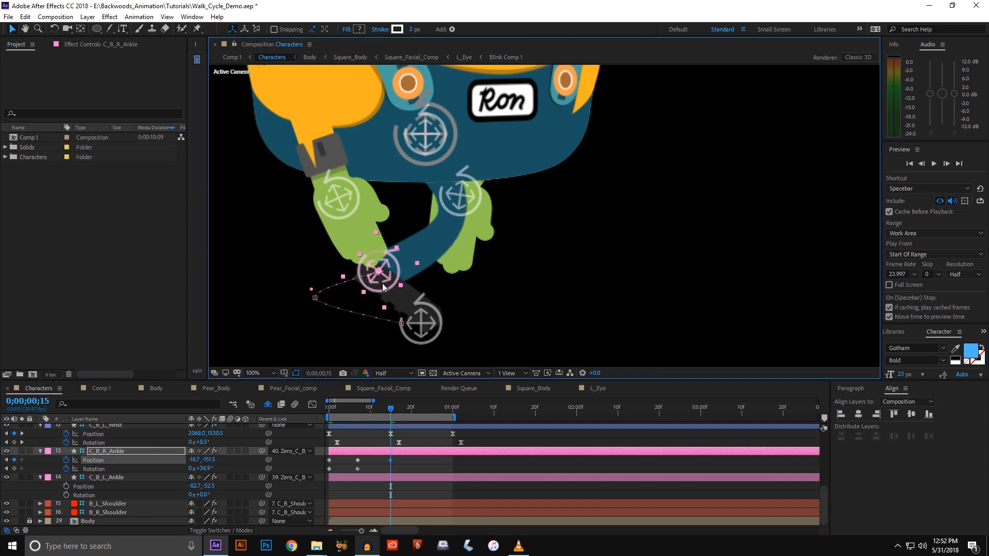
pyautogui.moveTo(384, 284); pyautogui.dragTo(404, 265)
pyautogui.moveTo(424, 273)
pyautogui.mouseDown()
pyautogui.moveTo(401, 277)
pyautogui.moveTo(412, 276)
pyautogui.mouseUp()
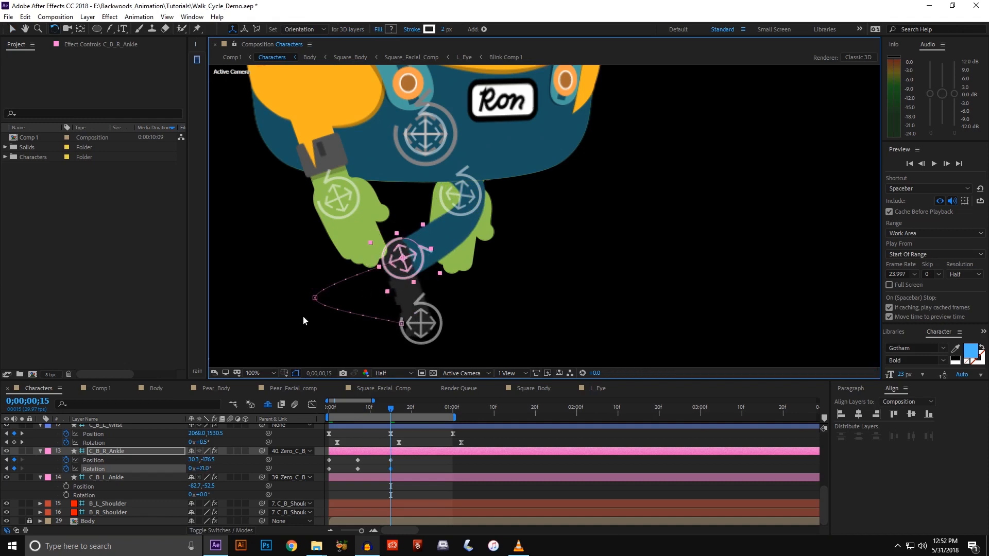
# - Curve the C_B_R_Ankle motion path into a rounded backward arc by adjusting the handles of its first and 0;00;00;07 keyframes
pyautogui.press('v')
pyautogui.click(315, 298)
pyautogui.moveTo(316, 288); pyautogui.dragTo(329, 261)
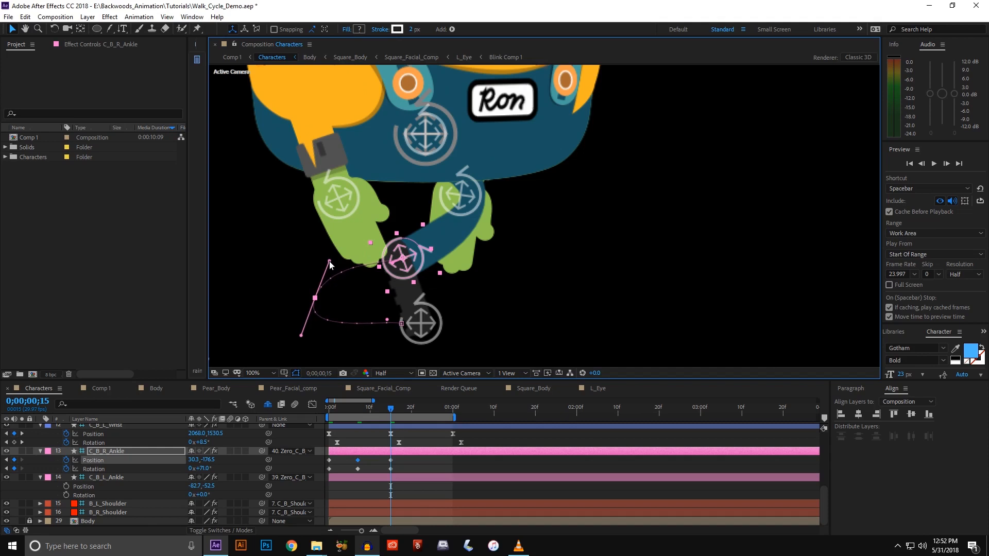
pyautogui.scroll(2, 388, 268)
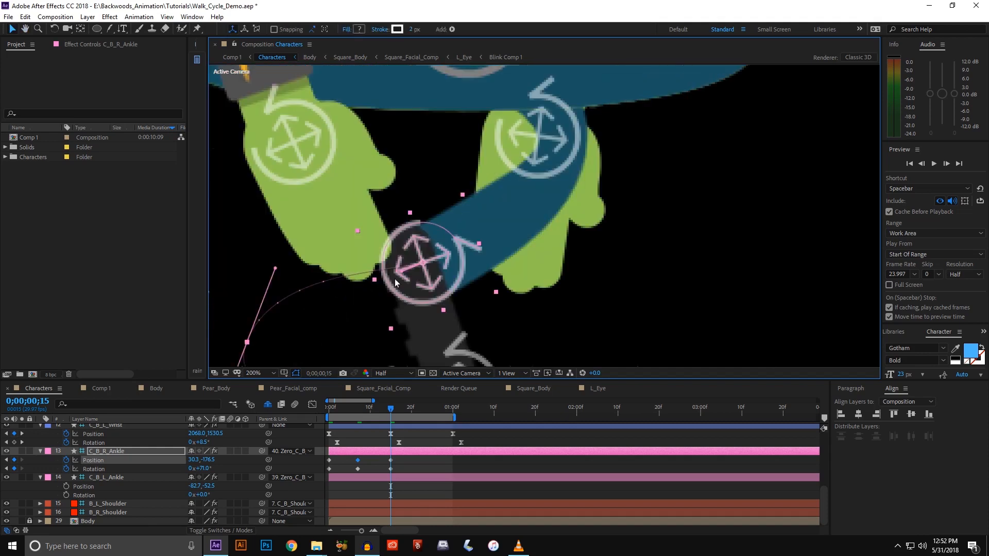
pyautogui.moveTo(401, 272); pyautogui.dragTo(371, 258)
pyautogui.scroll(-1, 366, 270)
pyautogui.scroll(1, 371, 258)
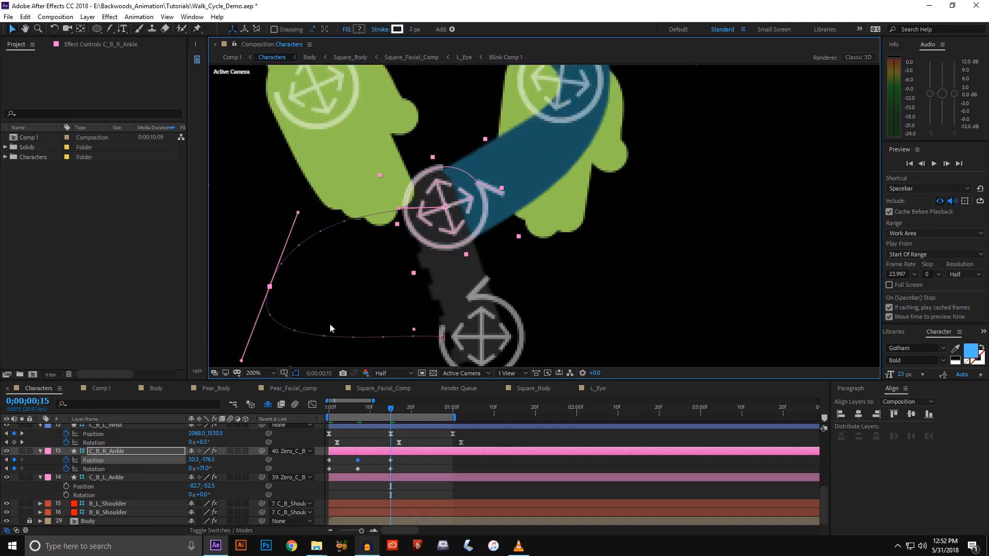
pyautogui.moveTo(297, 294); pyautogui.dragTo(335, 245)
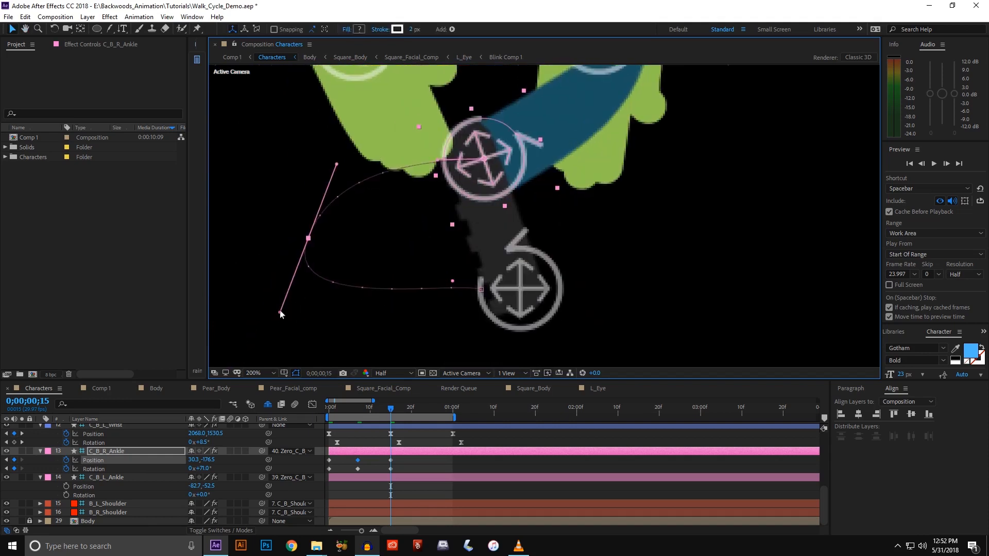
pyautogui.moveTo(280, 311); pyautogui.dragTo(297, 286)
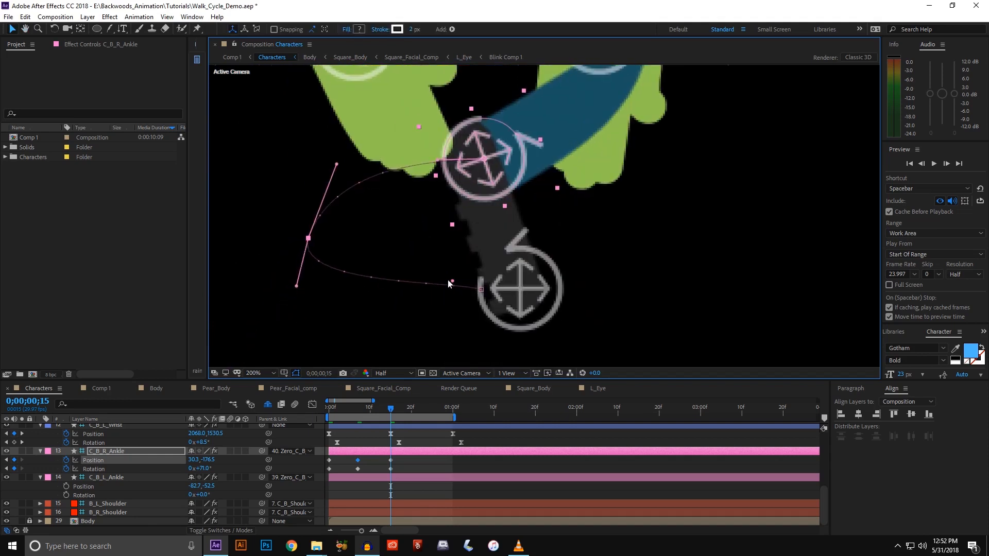
pyautogui.moveTo(451, 282); pyautogui.dragTo(385, 292)
pyautogui.scroll(-2, 386, 291)
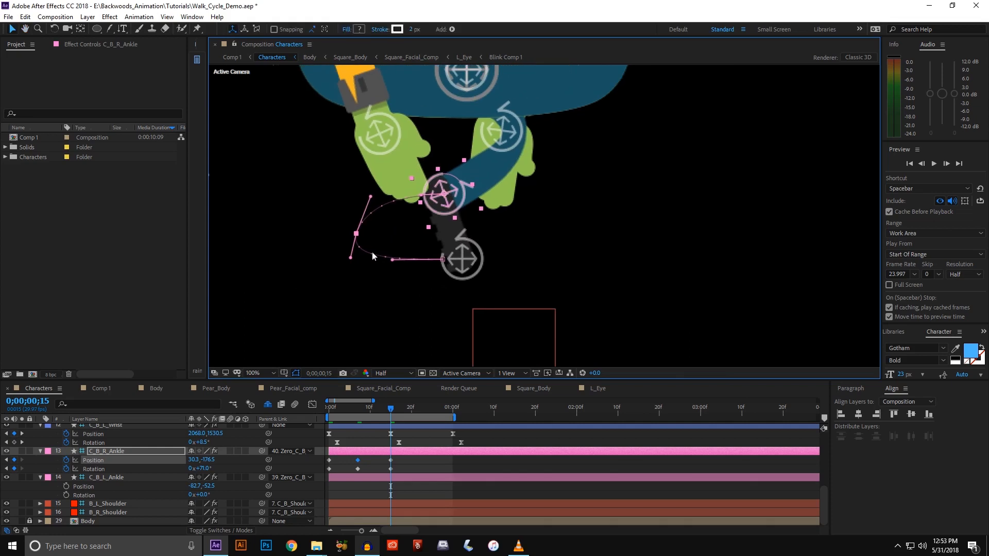
# - At 0;00;00;22, matching the low hips keyframe, swing C_B_R_Ankle forward and down to about 189.3, -48.5
pyautogui.moveTo(391, 410); pyautogui.dragTo(425, 413)
pyautogui.scroll(3, 433, 479)
pyautogui.click(419, 460)
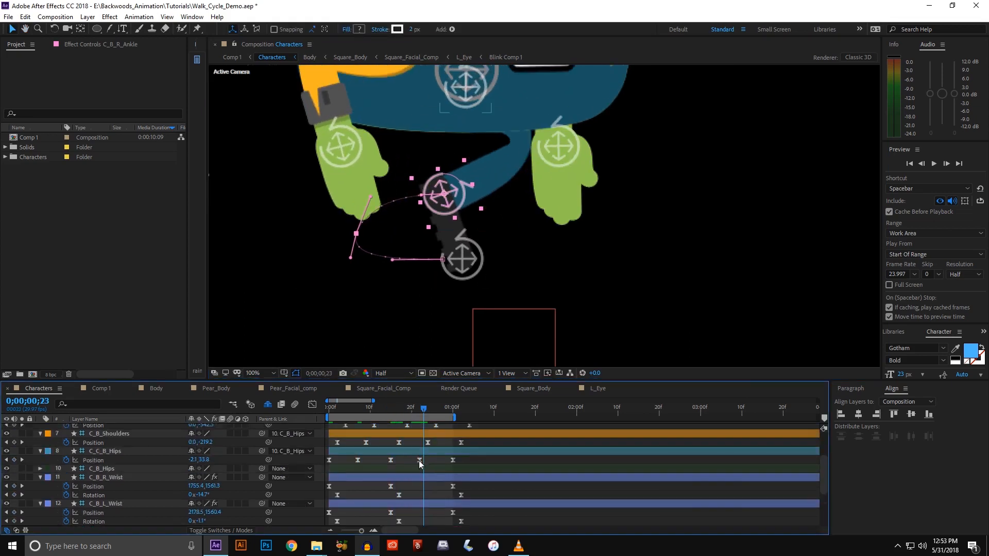
pyautogui.moveTo(420, 412); pyautogui.dragTo(418, 412)
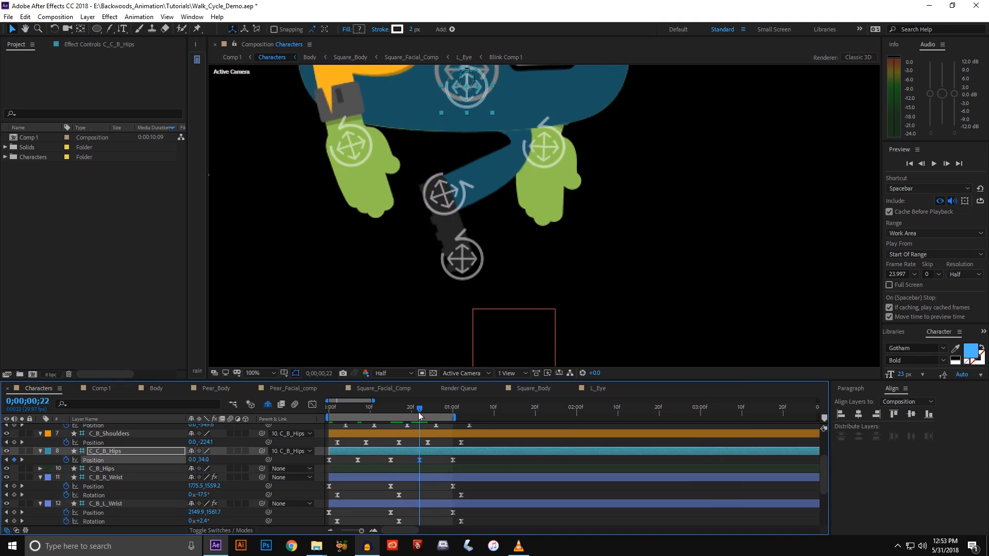
pyautogui.scroll(-3, 421, 453)
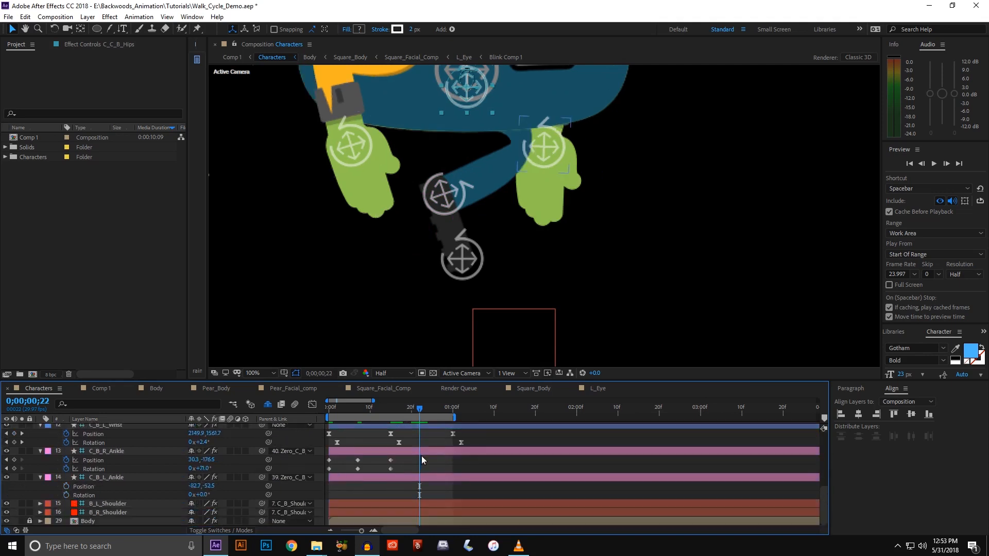
pyautogui.click(448, 203)
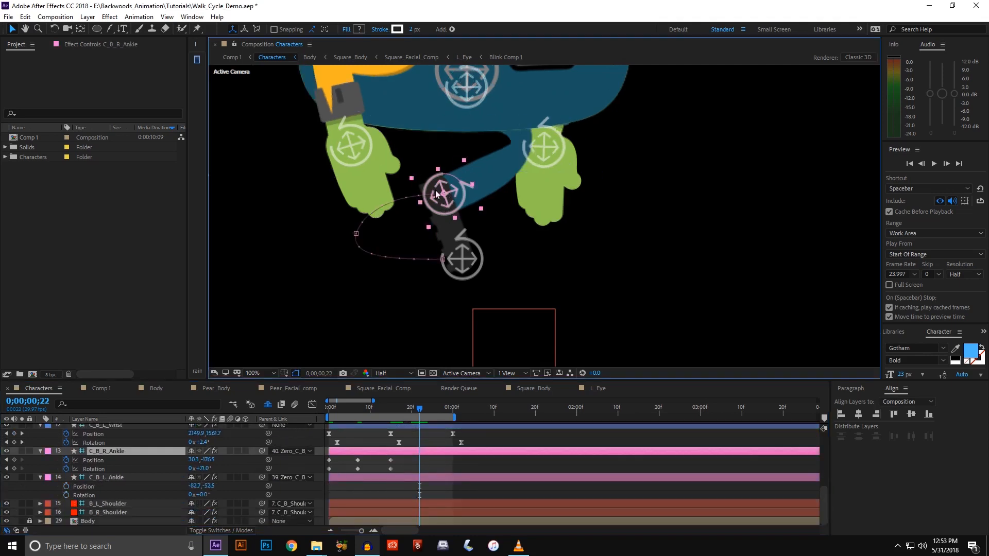
pyautogui.moveTo(438, 194); pyautogui.dragTo(521, 261)
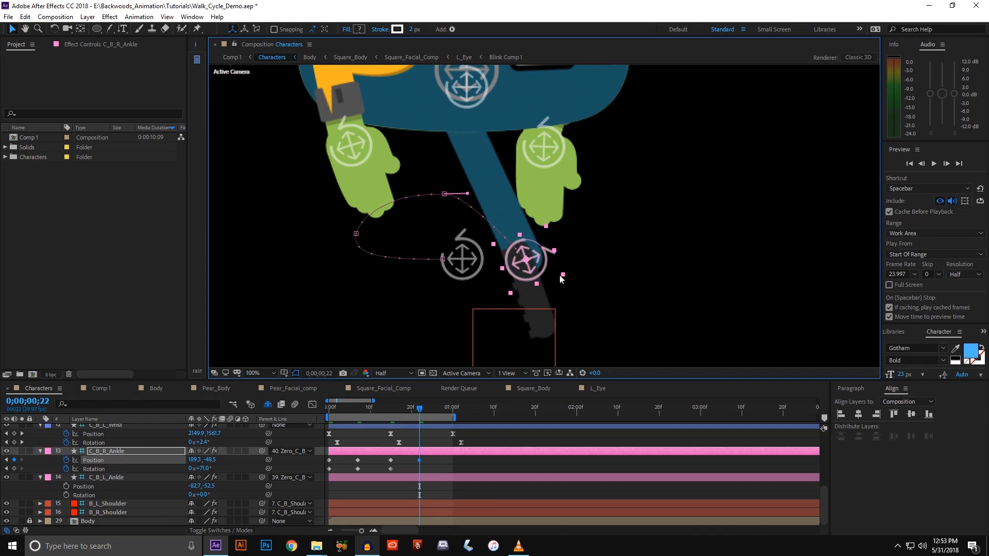
# - Tilt the foot up to about -41.8° with C_B_R_Ankle at about 193.3, -60.5, and round the motion path leading into that pose
pyautogui.press('w')
pyautogui.press('v')
pyautogui.moveTo(537, 267); pyautogui.dragTo(533, 239)
pyautogui.press('w')
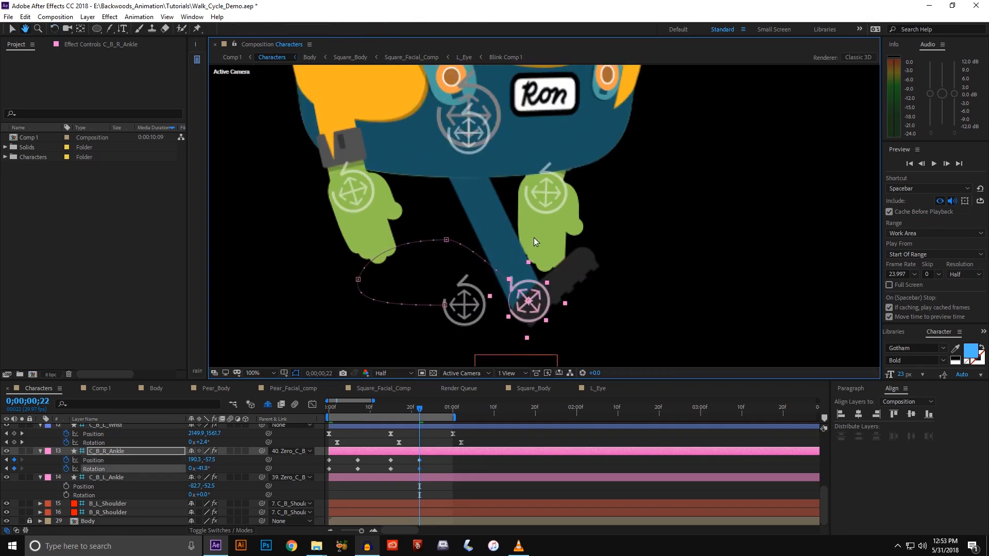
pyautogui.scroll(-1, 504, 267)
pyautogui.press('v')
pyautogui.scroll(1, 503, 272)
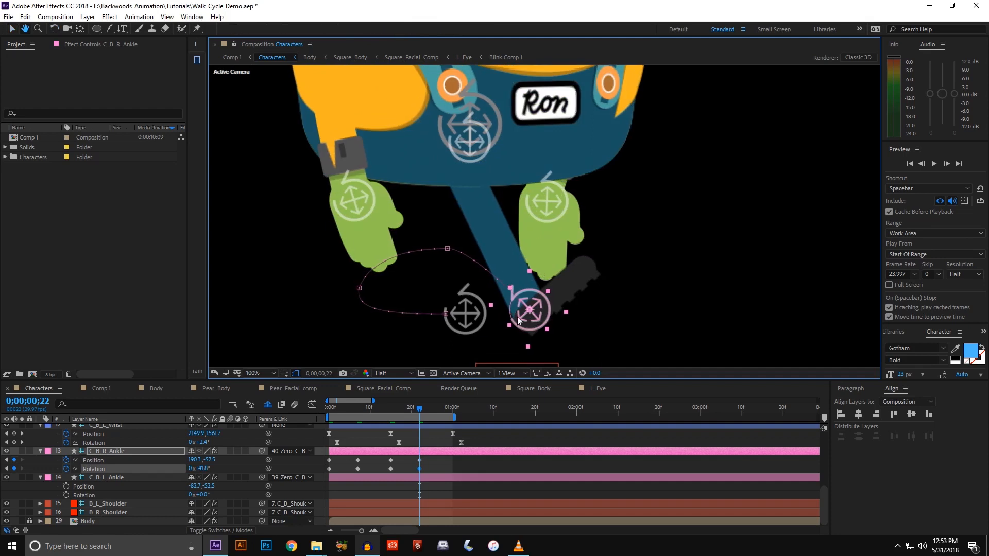
pyautogui.moveTo(524, 320)
pyautogui.mouseDown()
pyautogui.moveTo(516, 318)
pyautogui.moveTo(527, 318)
pyautogui.mouseUp()
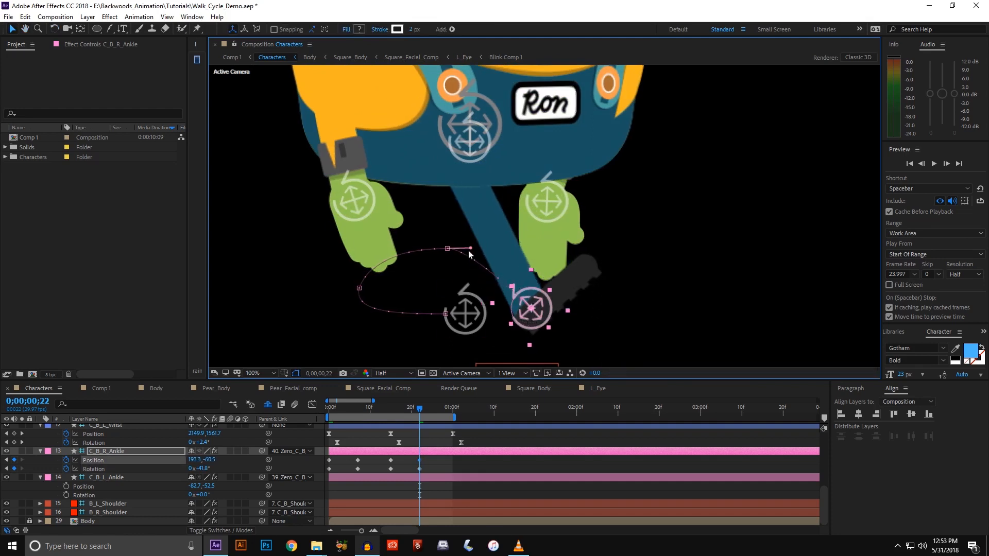
pyautogui.moveTo(490, 248); pyautogui.dragTo(478, 249)
# - Copy the first C_B_R_Ankle position and rotation keyframes to 0;00;01;00 and play back the loop
pyautogui.moveTo(420, 410); pyautogui.dragTo(453, 415)
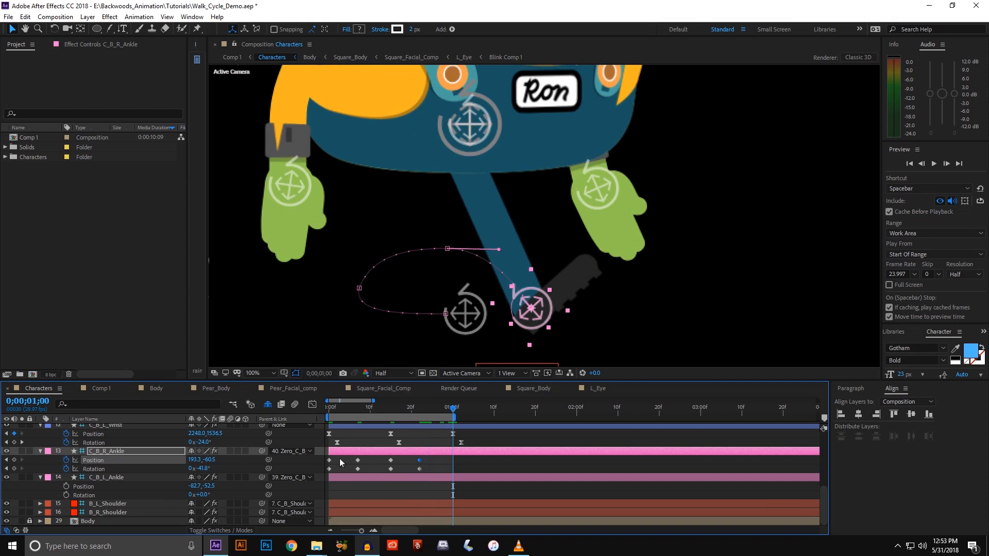
pyautogui.moveTo(339, 458); pyautogui.dragTo(331, 478)
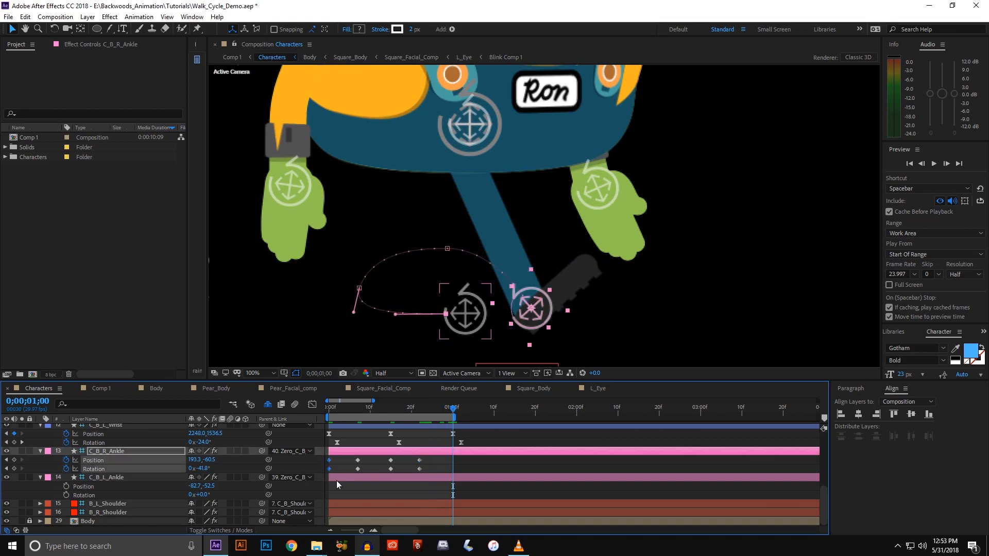
pyautogui.hotkey('ctrl', 'c')
pyautogui.hotkey('ctrl', 'v')
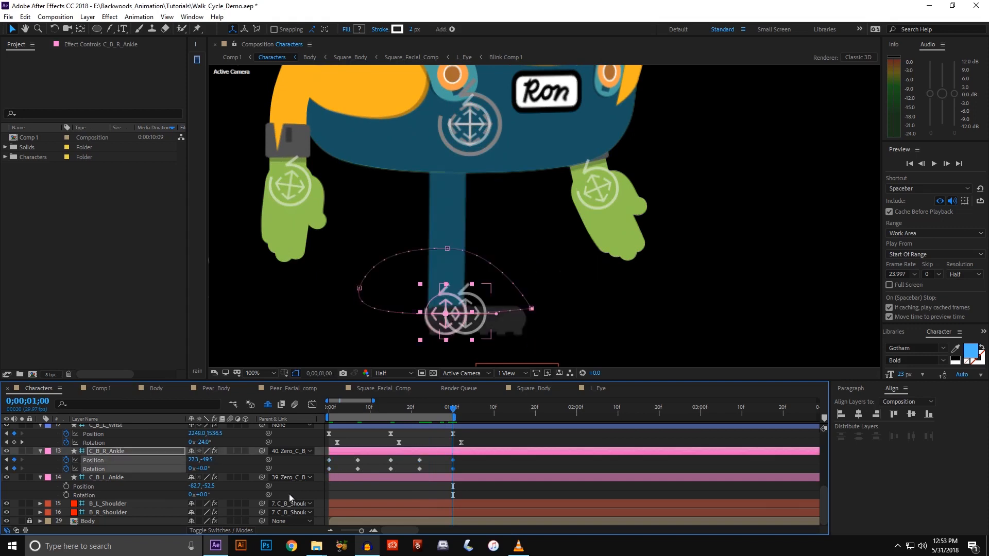
pyautogui.click(329, 409)
pyautogui.press('space')
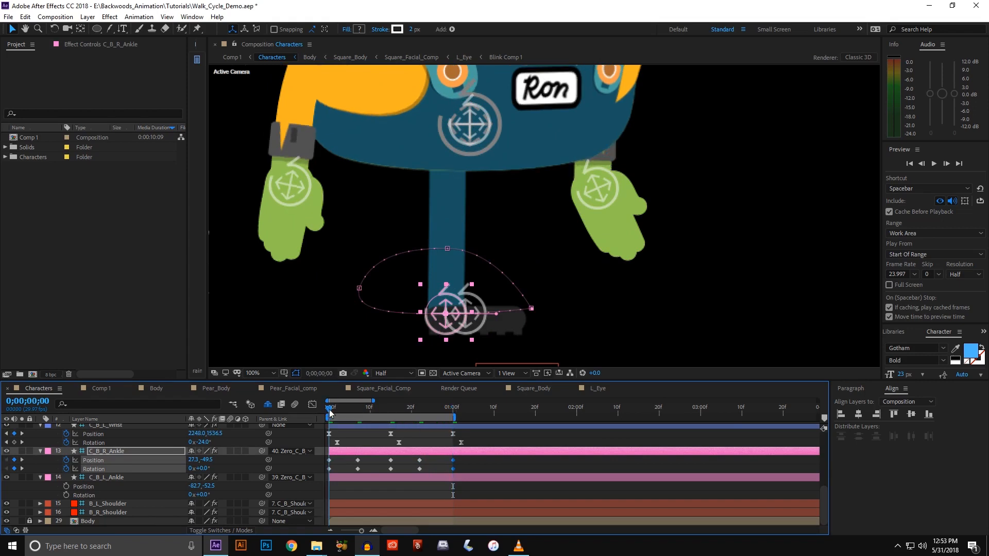
# - Rotate C_B_R_Ankle to 0° at 0;00;00;23 so the foot lands flat, and preview the walk
pyautogui.moveTo(436, 412)
pyautogui.mouseDown()
pyautogui.moveTo(452, 414)
pyautogui.moveTo(425, 410)
pyautogui.mouseUp()
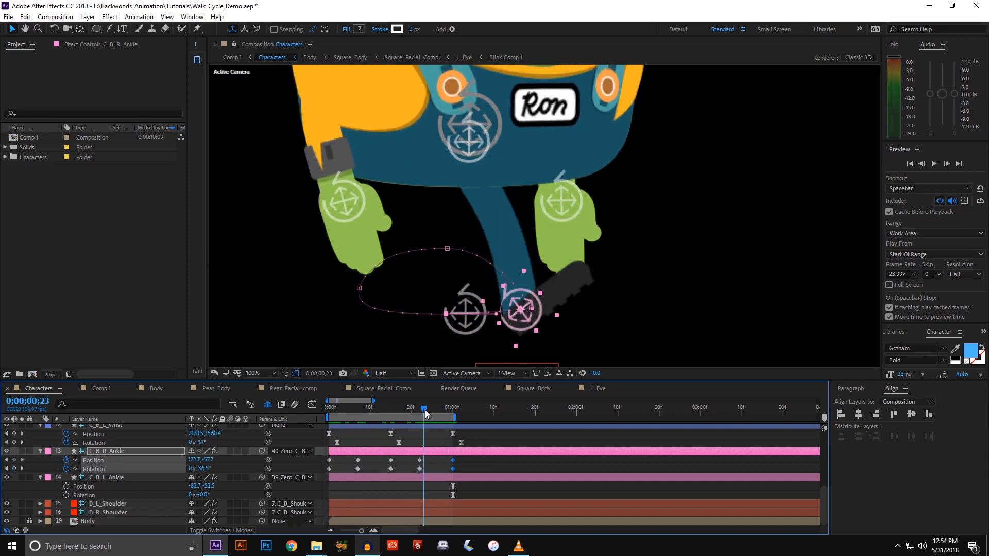
pyautogui.press('w')
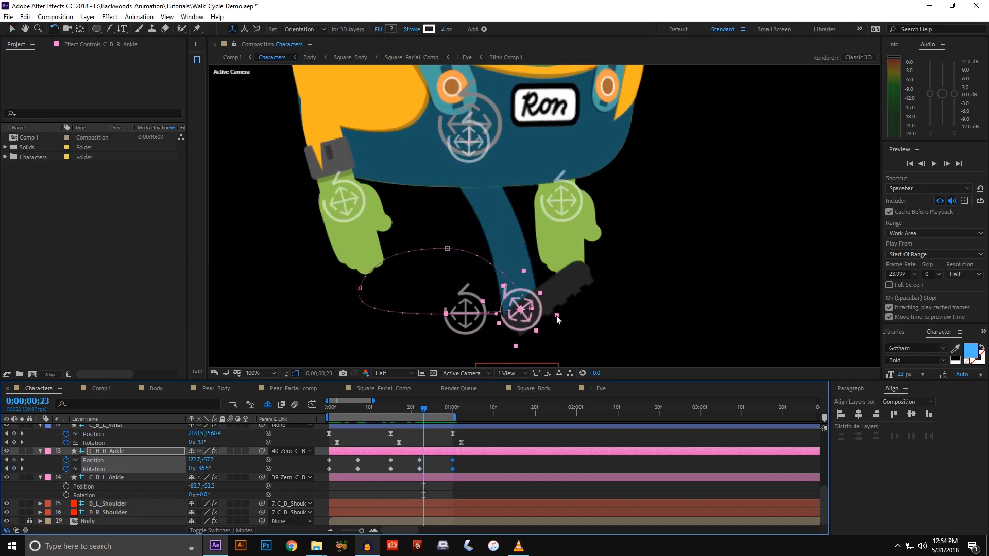
pyautogui.moveTo(554, 318); pyautogui.dragTo(539, 330)
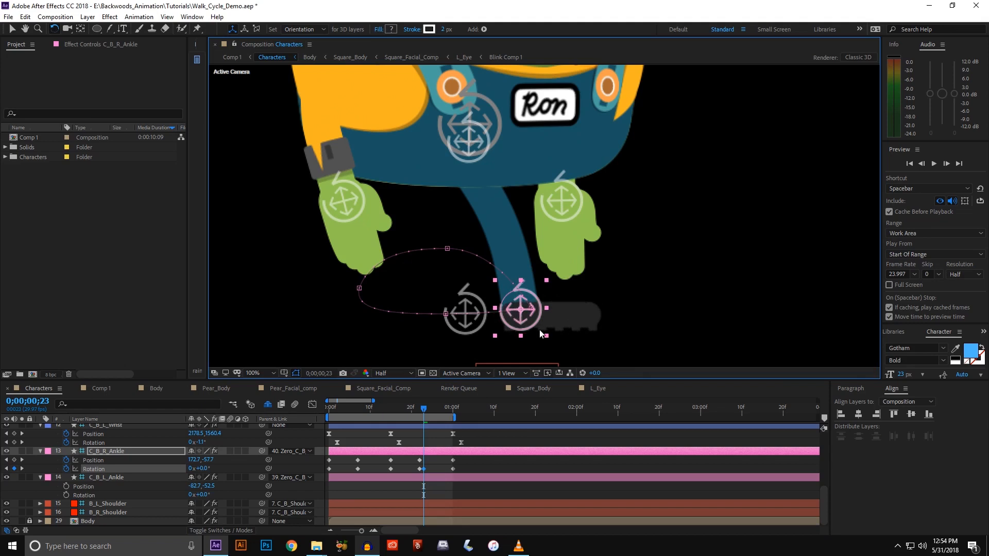
pyautogui.click(487, 458)
pyautogui.scroll(-1, 505, 287)
pyautogui.press('space')
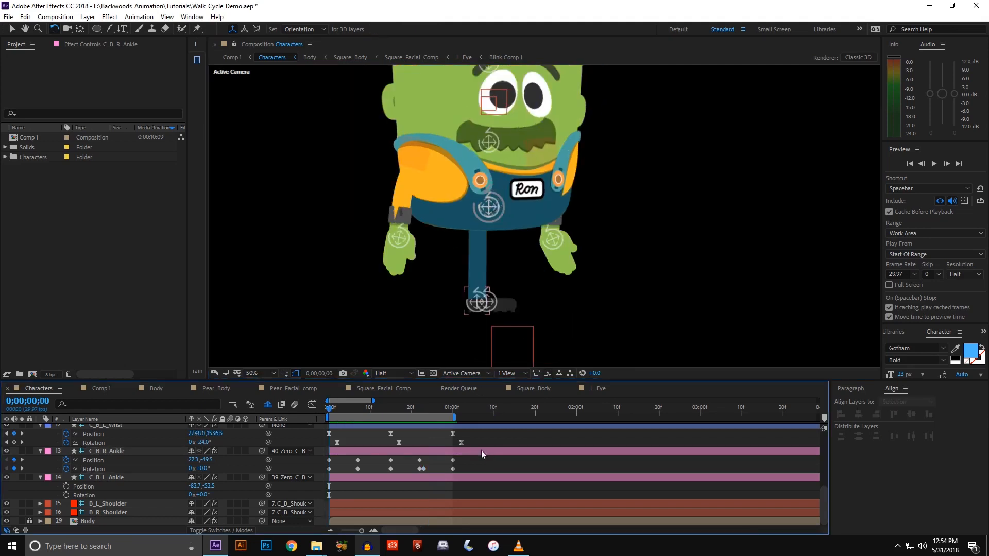
# - Preview the walk loop with the right leg alone, checking C_B_R_Ankle's keyframes between 0;00;00;00 and 0;00;01;00
pyautogui.press('space')
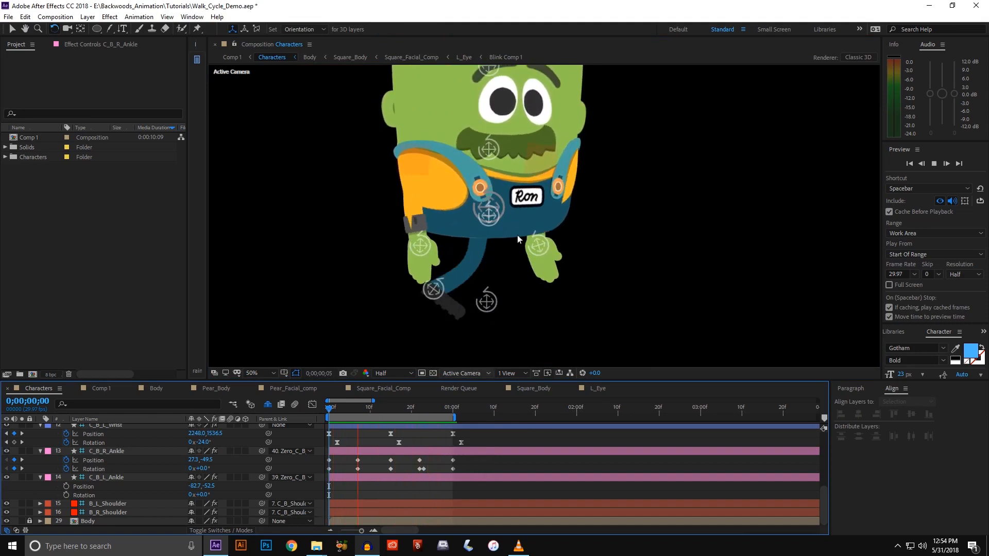
pyautogui.scroll(-2, 516, 267)
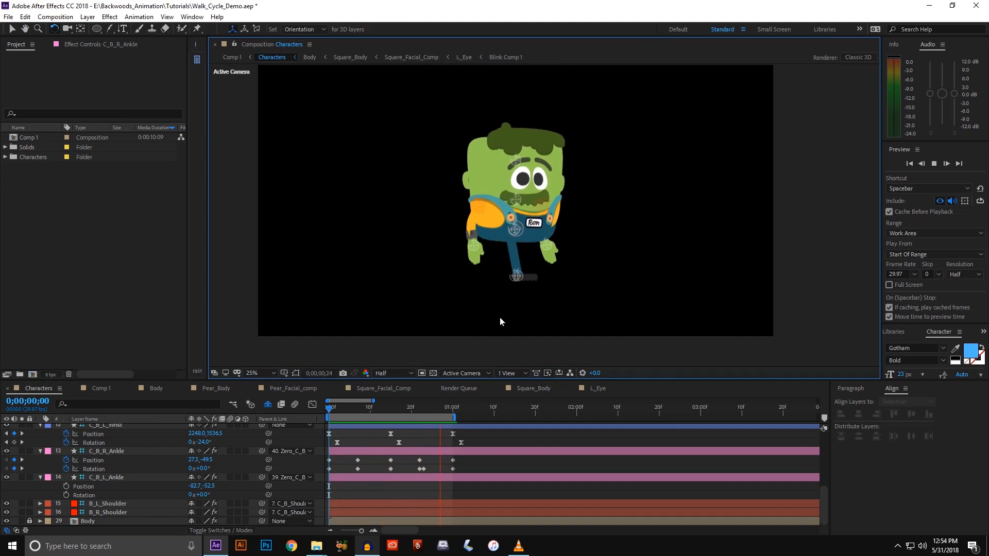
pyautogui.press('space')
pyautogui.scroll(2, 498, 313)
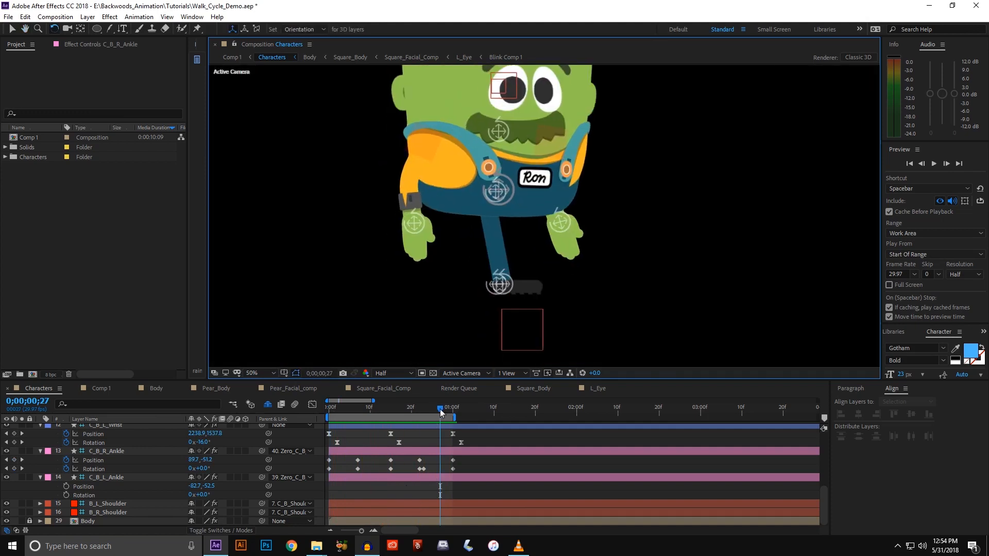
pyautogui.moveTo(440, 409); pyautogui.dragTo(452, 412)
pyautogui.moveTo(462, 460); pyautogui.dragTo(327, 470)
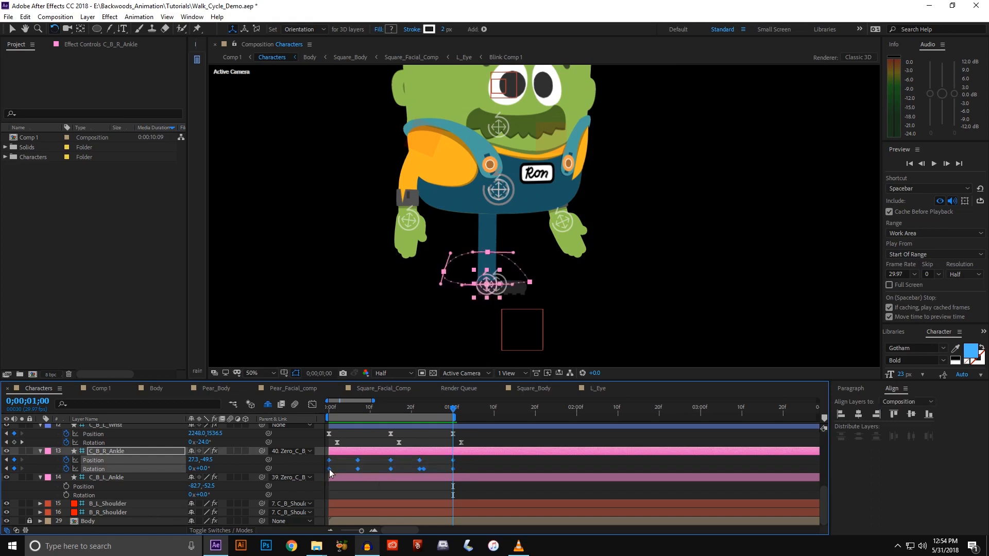
pyautogui.keyDown('ctrl'); pyautogui.click(330, 469); pyautogui.keyUp('ctrl')
pyautogui.click(462, 462)
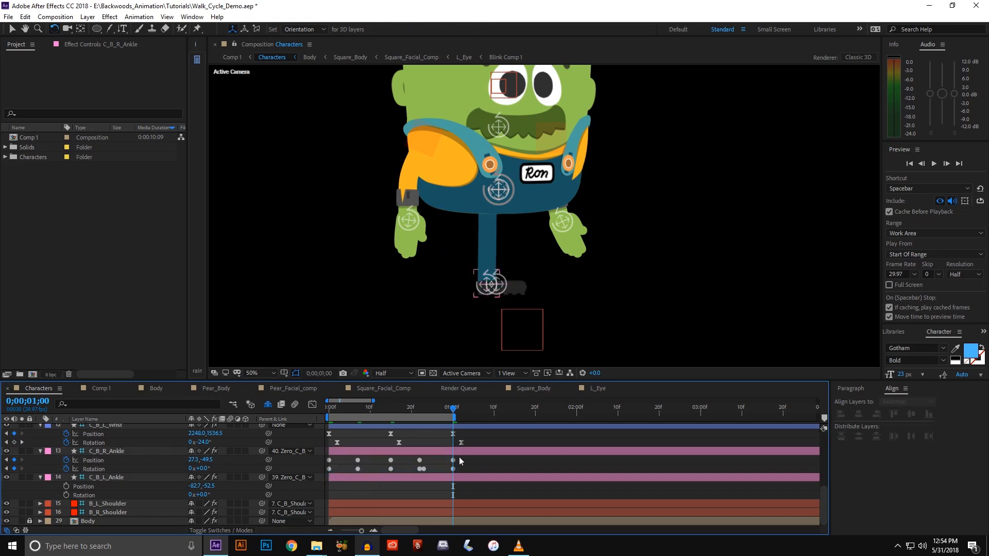
pyautogui.press('space')
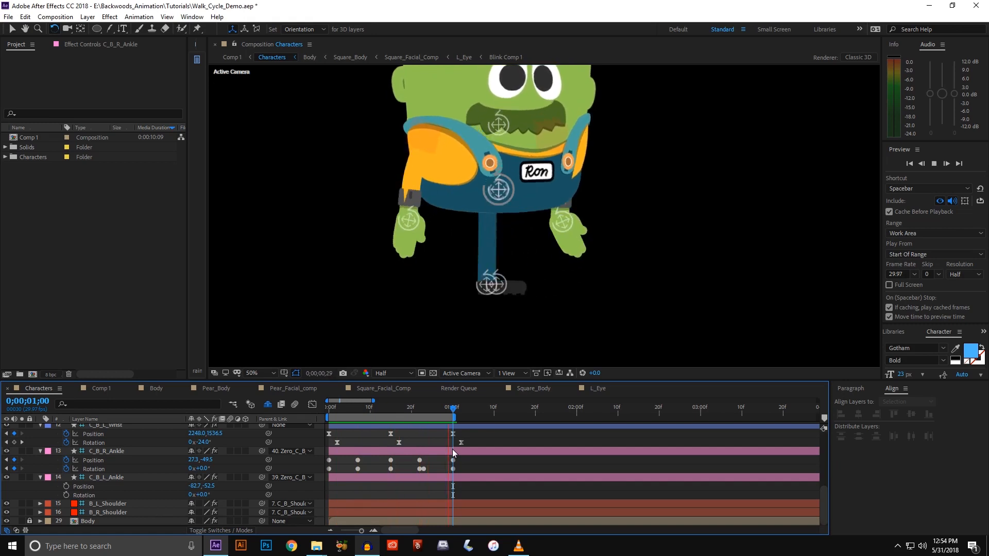
pyautogui.click(452, 450)
# - Copy all C_B_R_Ankle position and rotation keyframes to C_B_L_Ankle at 0;00;00;00 and shift the pasted path back to -32.7, -49.5
pyautogui.moveTo(462, 462)
pyautogui.mouseDown()
pyautogui.moveTo(330, 464)
pyautogui.moveTo(329, 473)
pyautogui.mouseUp()
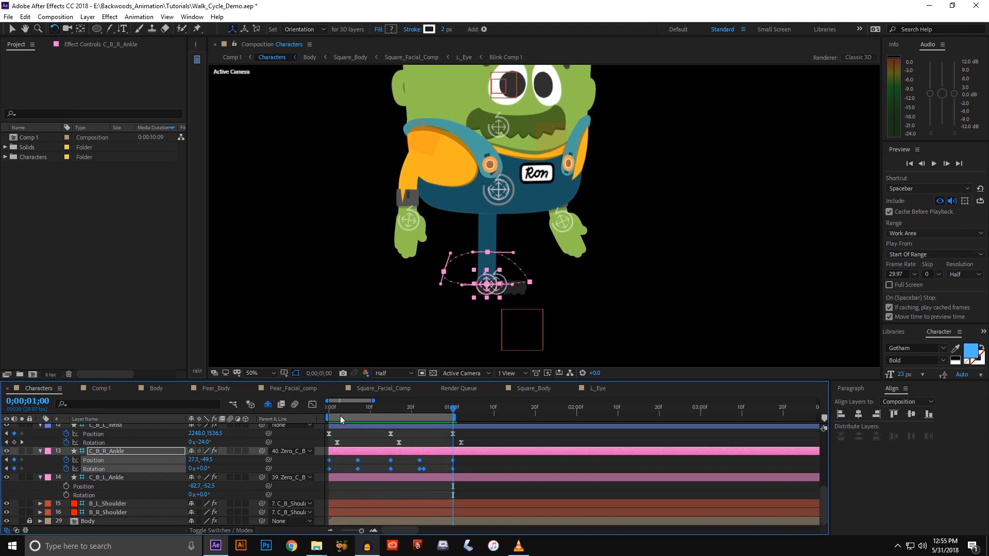
pyautogui.moveTo(335, 412); pyautogui.dragTo(299, 409)
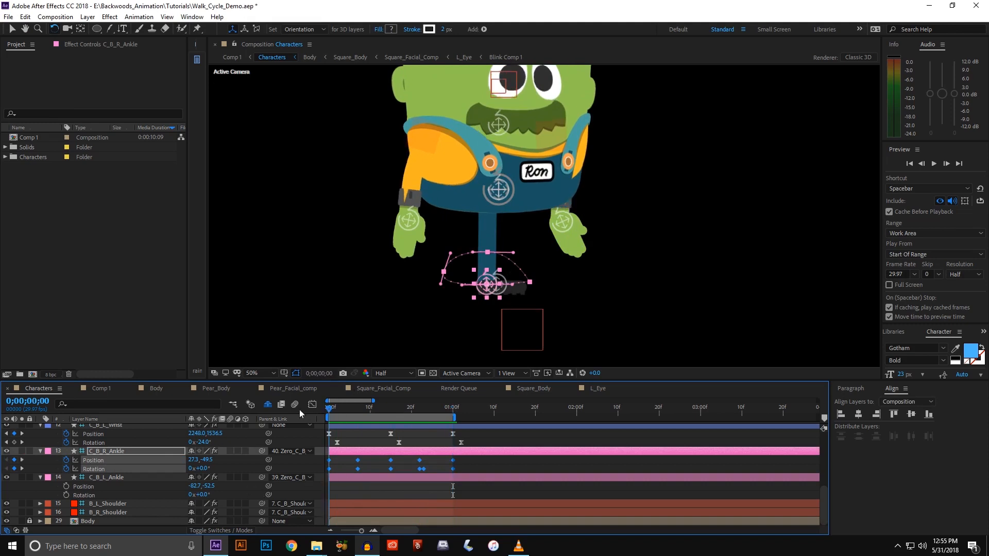
pyautogui.click(332, 477)
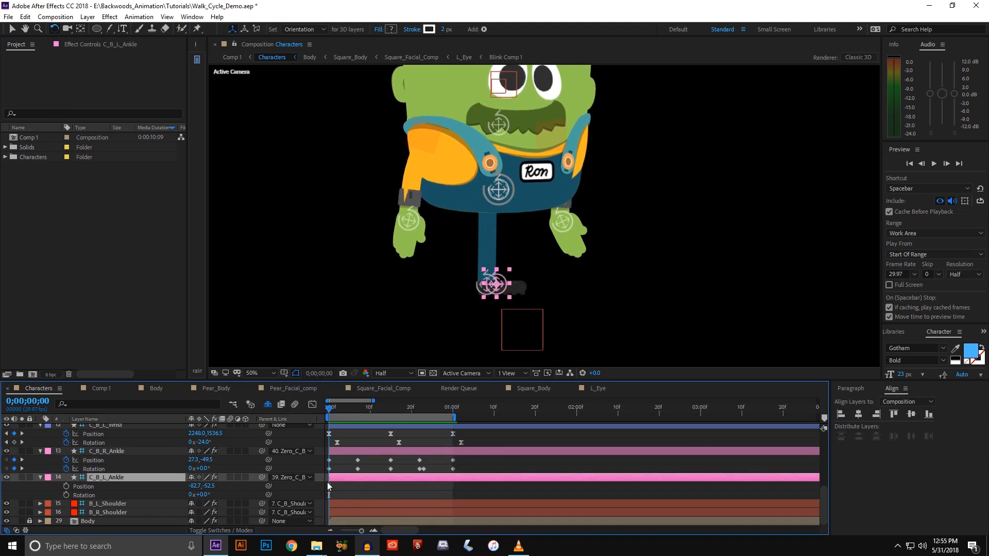
pyautogui.hotkey('ctrl', 'v')
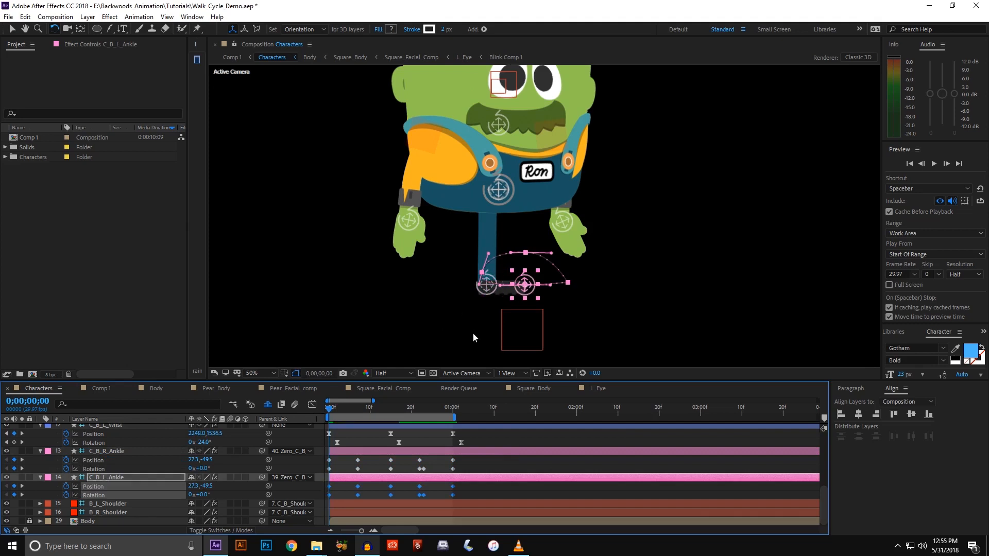
pyautogui.hotkey('shift', 'Left')
pyautogui.hotkey('shift', 'Left')
pyautogui.hotkey('shift', 'Left')
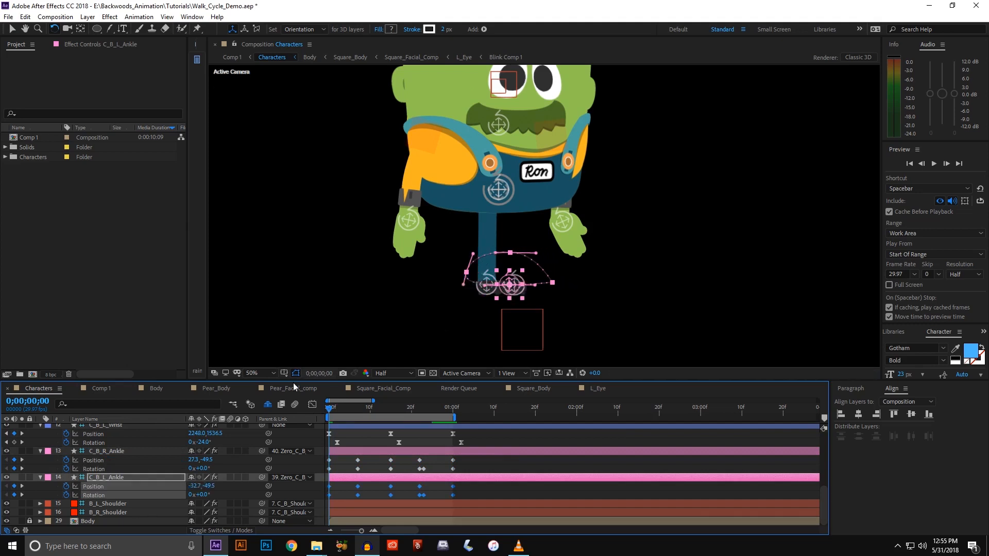
# - Reveal the shy layers, make L_Foot_Comp and L_Leg Comp 1 visible, and hide the shy layers again
pyautogui.click(266, 405)
pyautogui.scroll(-7, 118, 500)
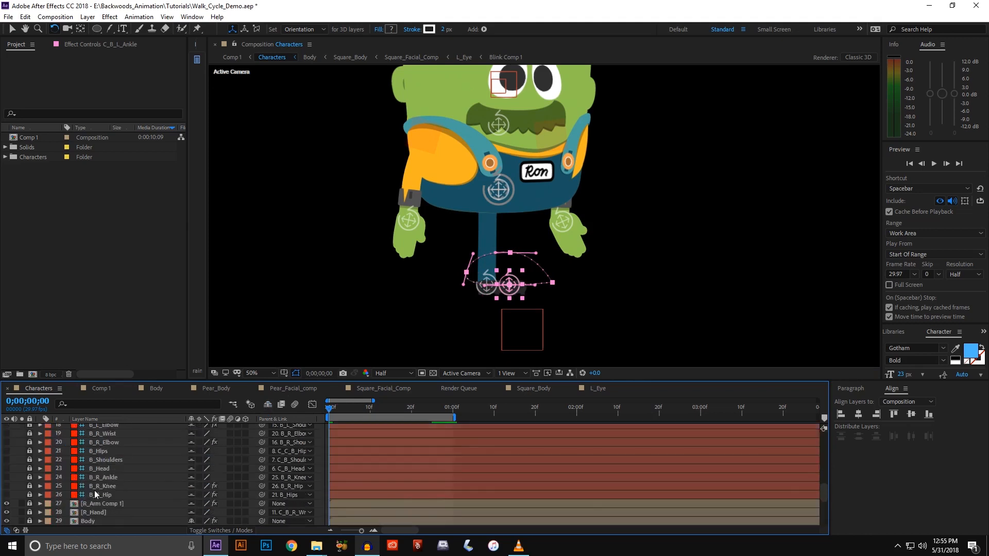
pyautogui.moveTo(7, 496); pyautogui.dragTo(6, 505)
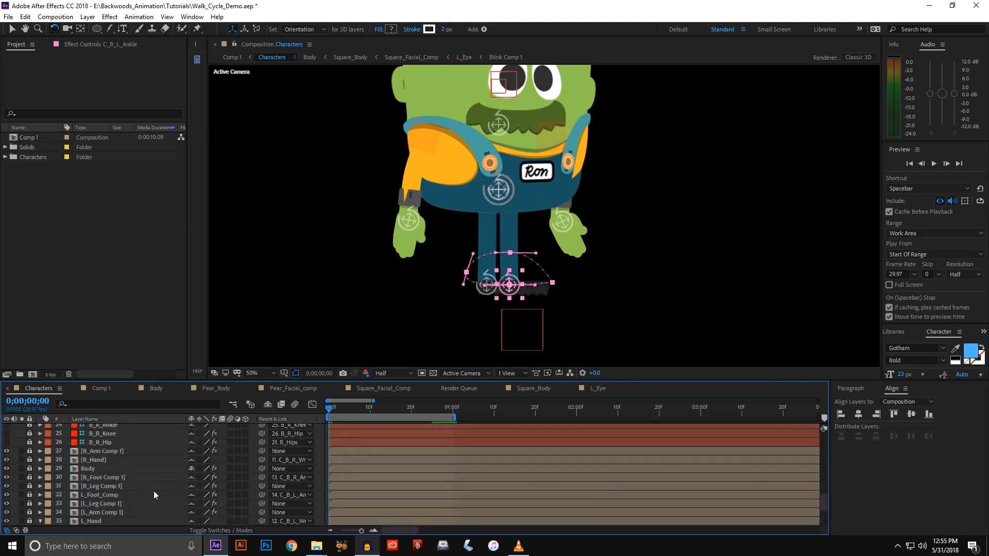
pyautogui.scroll(10, 156, 489)
pyautogui.click(268, 405)
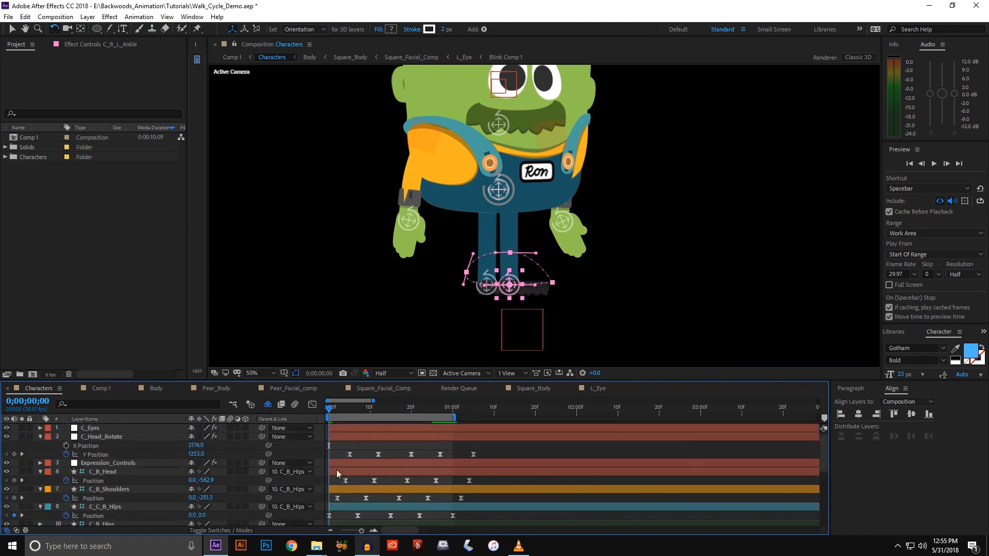
# - Copy C_B_L_Ankle's keyframes from the start through 0;00;00;15 and paste them at 0;00;01;00
pyautogui.scroll(-4, 357, 474)
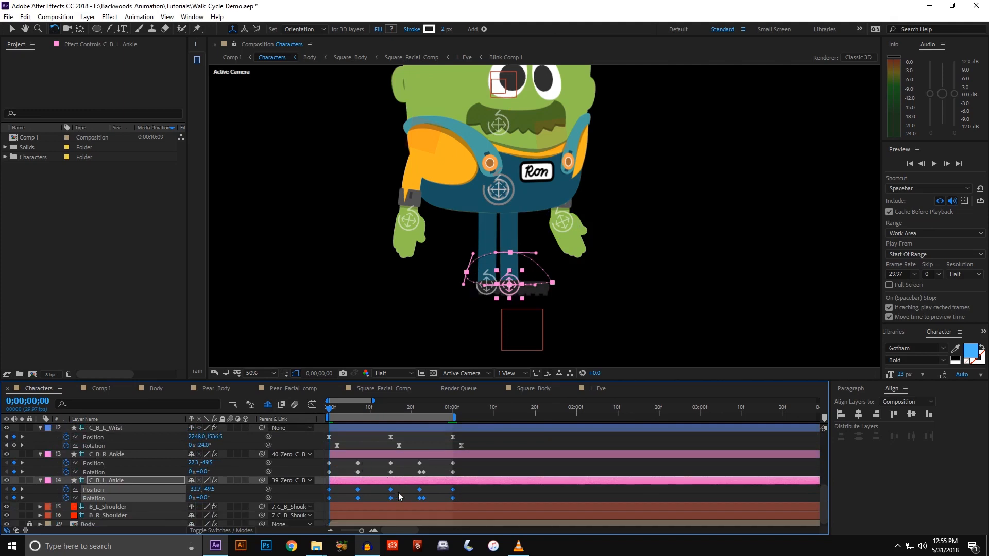
pyautogui.click(392, 411)
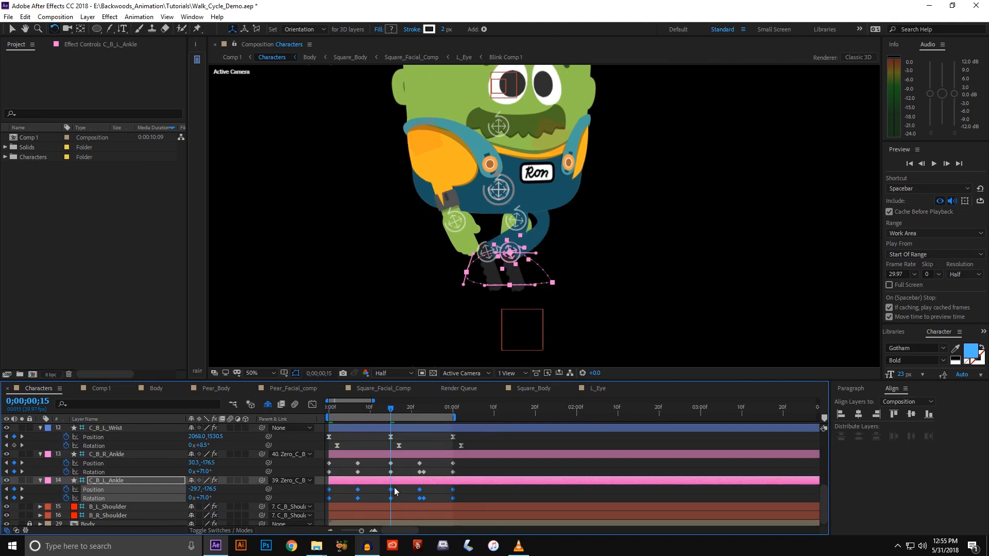
pyautogui.moveTo(394, 487); pyautogui.dragTo(327, 500)
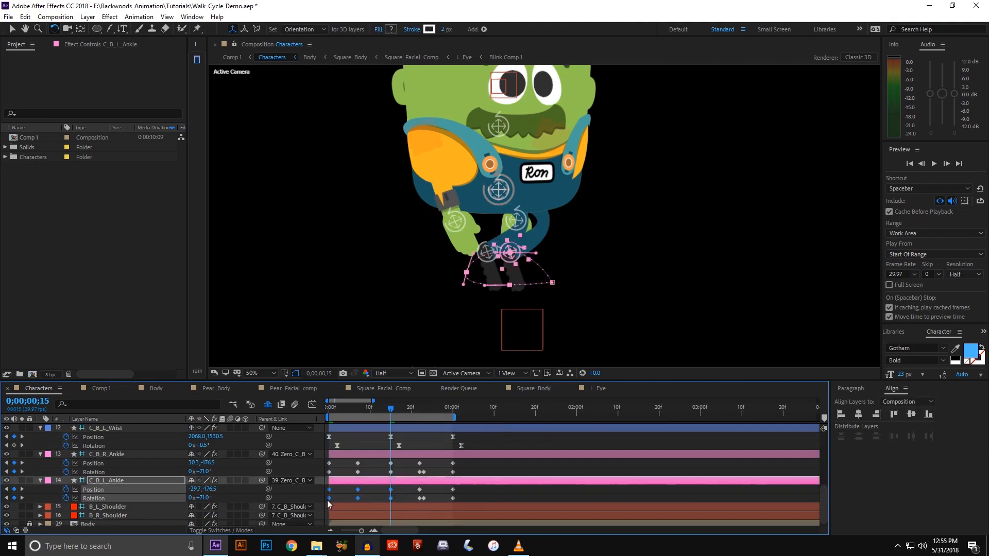
pyautogui.click(453, 409)
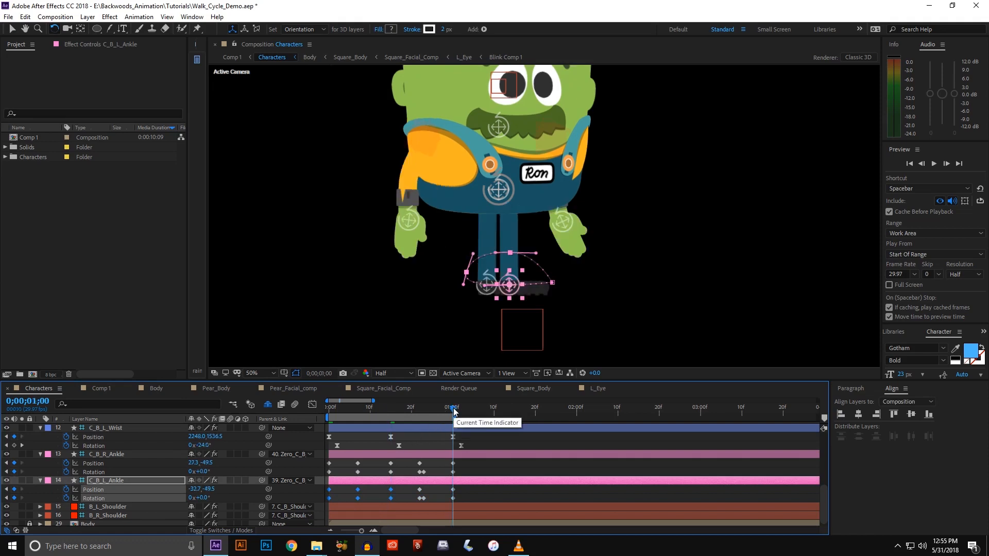
pyautogui.hotkey('ctrl', 'v')
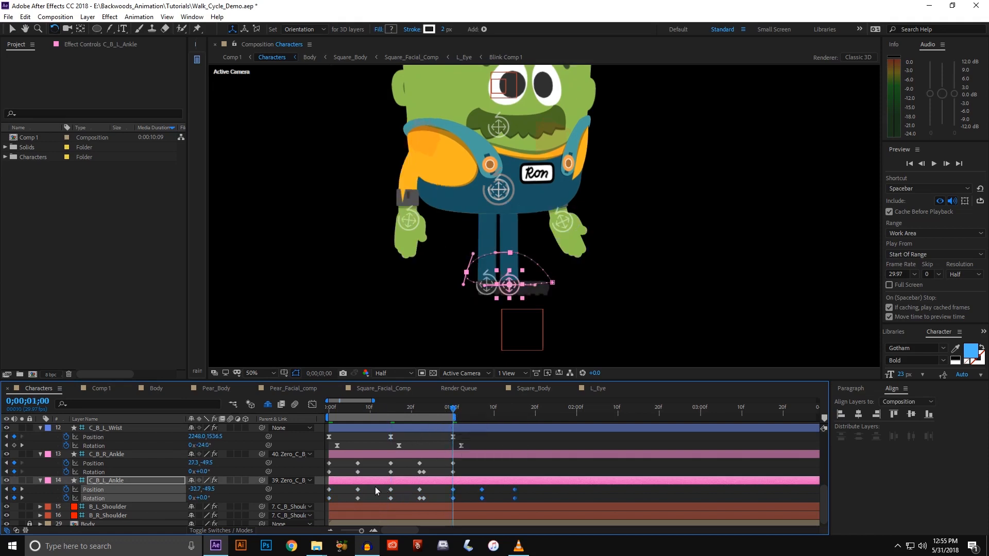
# - Move C_B_L_Ankle's keyframes from 0;00;00;15 onward to start at 0;00;00;00, offsetting the left step by half a cycle, and preview the walk
pyautogui.moveTo(374, 486); pyautogui.dragTo(454, 496)
pyautogui.click(328, 411)
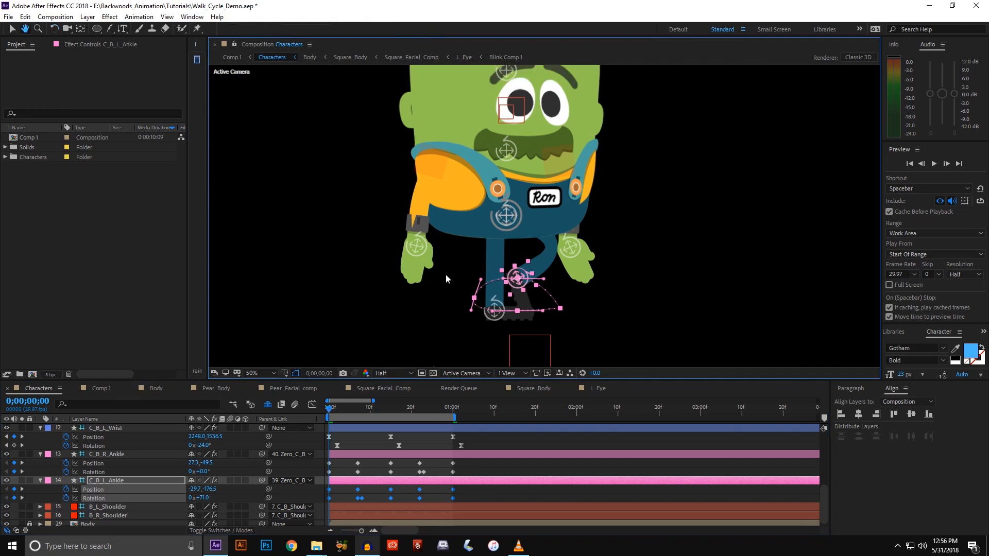
pyautogui.press('v')
pyautogui.press('space')
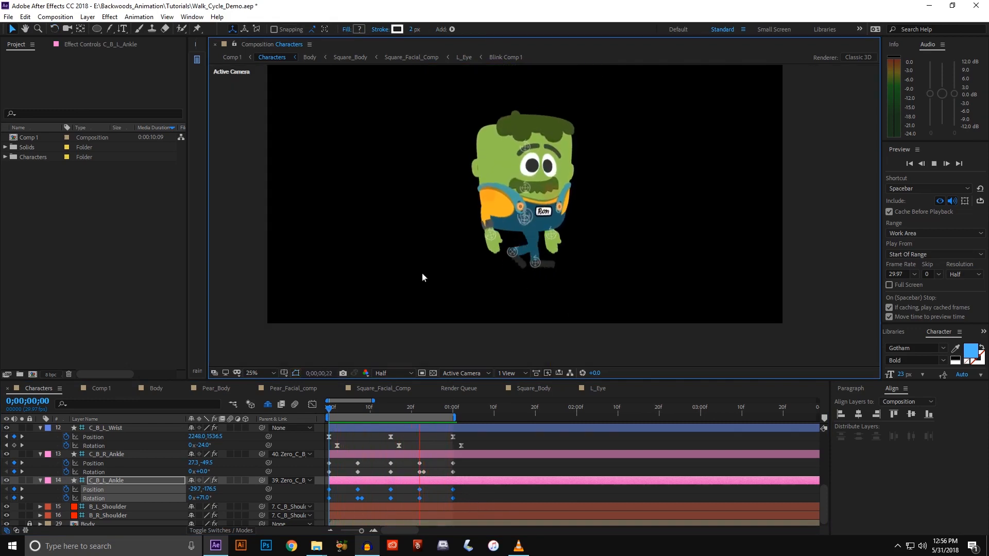
pyautogui.press(',')
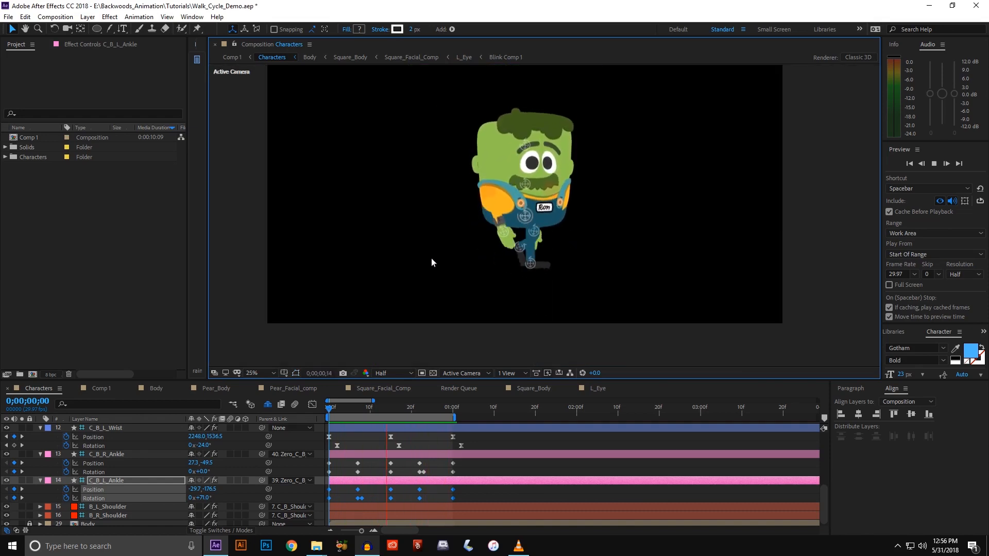
pyautogui.press('.')
pyautogui.press('space')
# - At 0;00;00;00, shift C_B_L_Ankle's whole motion path back to -113.7, -176.5, in line with the right ankle
pyautogui.moveTo(415, 413); pyautogui.dragTo(315, 410)
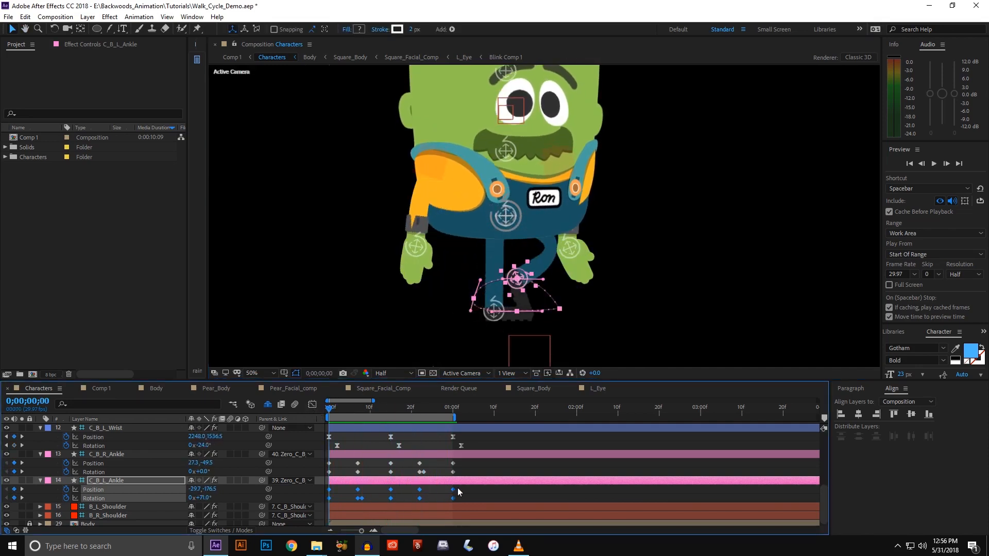
pyautogui.hotkey('shift', 'Left')
pyautogui.hotkey('shift', 'Left')
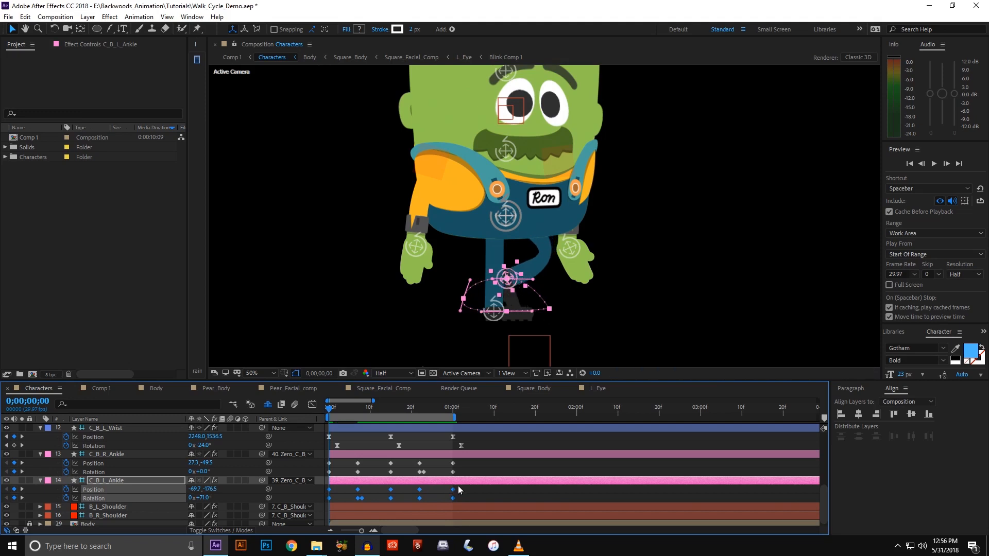
pyautogui.hotkey('shift', 'Left')
pyautogui.hotkey('shift', 'Left')
pyautogui.hotkey('shift', 'Left')
pyautogui.hotkey('shift', 'Left')
pyautogui.hotkey('shift', 'Left')
pyautogui.hotkey('shift', 'Left')
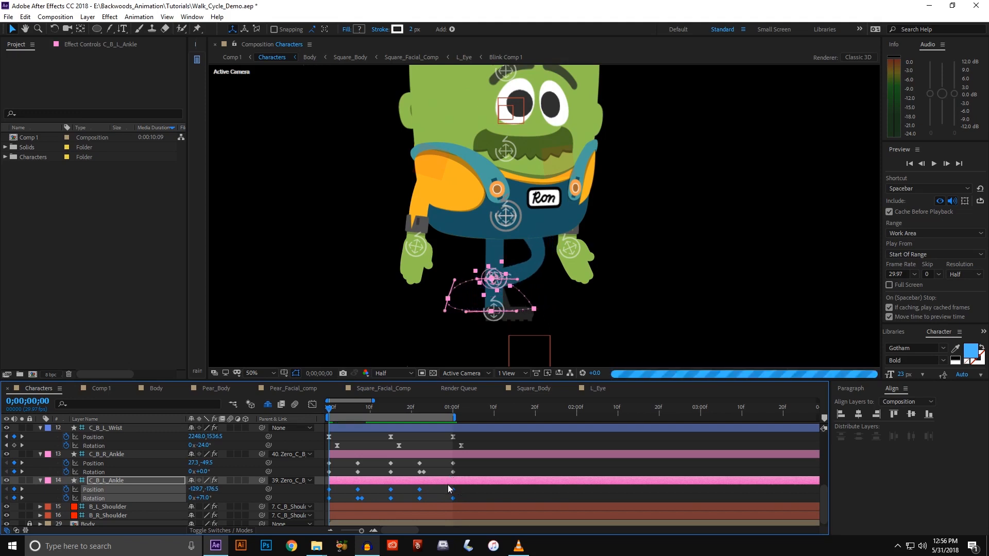
pyautogui.press('Right')
pyautogui.press('Right')
pyautogui.press('Right')
pyautogui.press('Right')
pyautogui.press('Right')
pyautogui.press('Right')
pyautogui.press('Right')
pyautogui.press('Right')
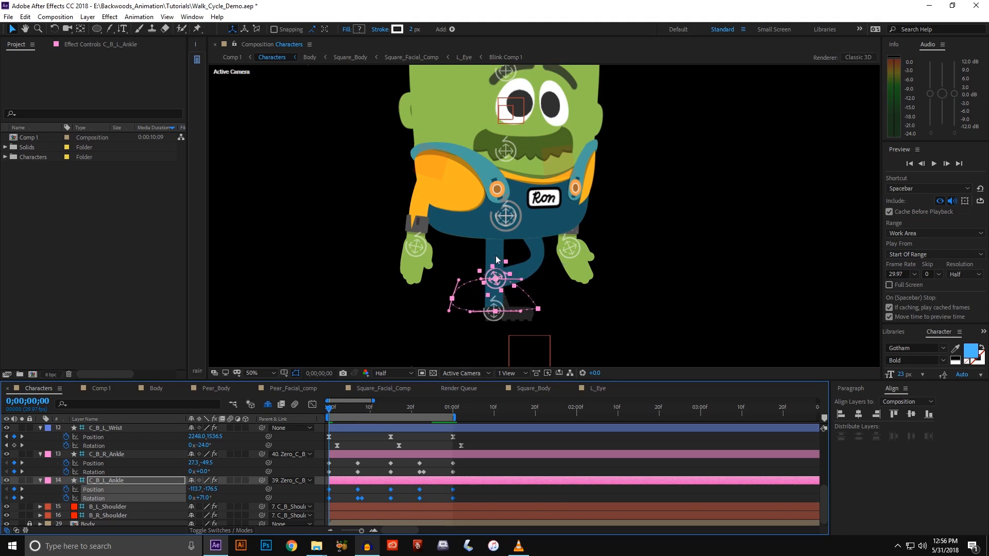
# - Reveal the shy layers, and unlock and show the B_R_Hip bone layer
pyautogui.scroll(-1, 101, 492)
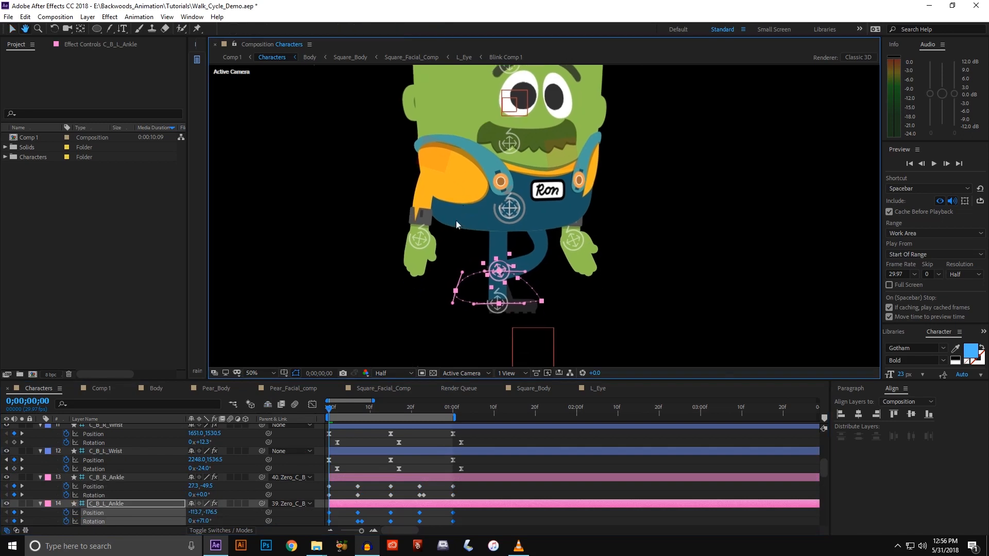
pyautogui.scroll(-4, 149, 473)
pyautogui.scroll(1, 126, 455)
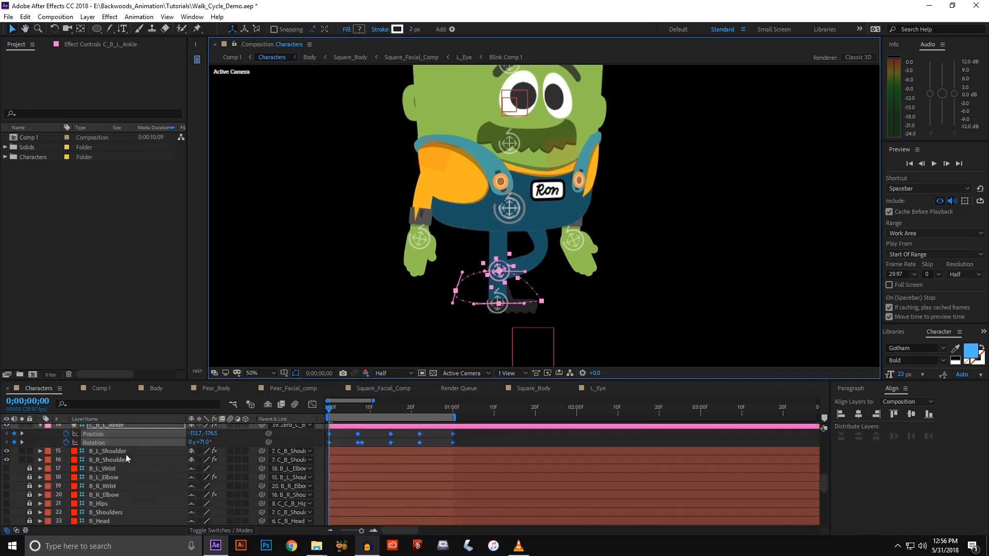
pyautogui.scroll(-1, 41, 469)
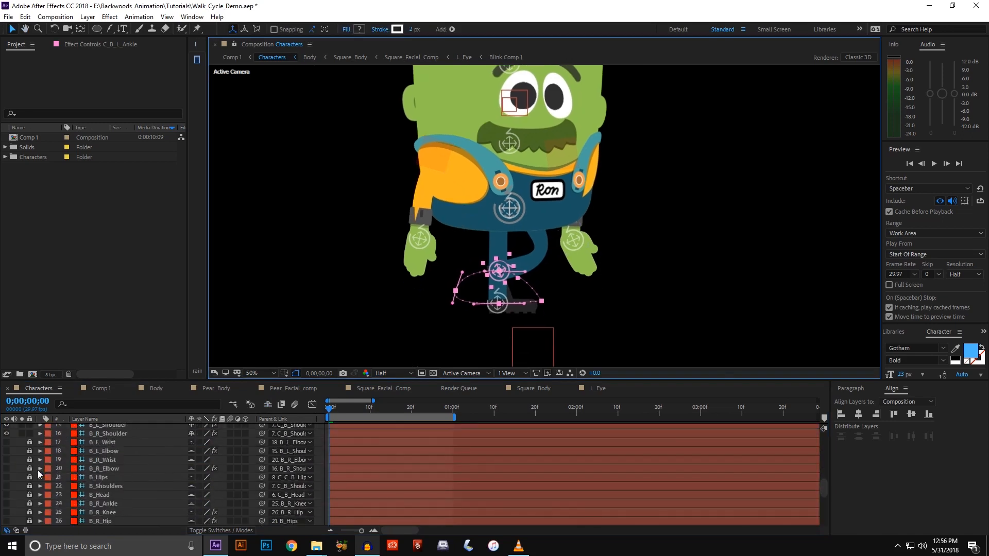
pyautogui.scroll(-1, 95, 489)
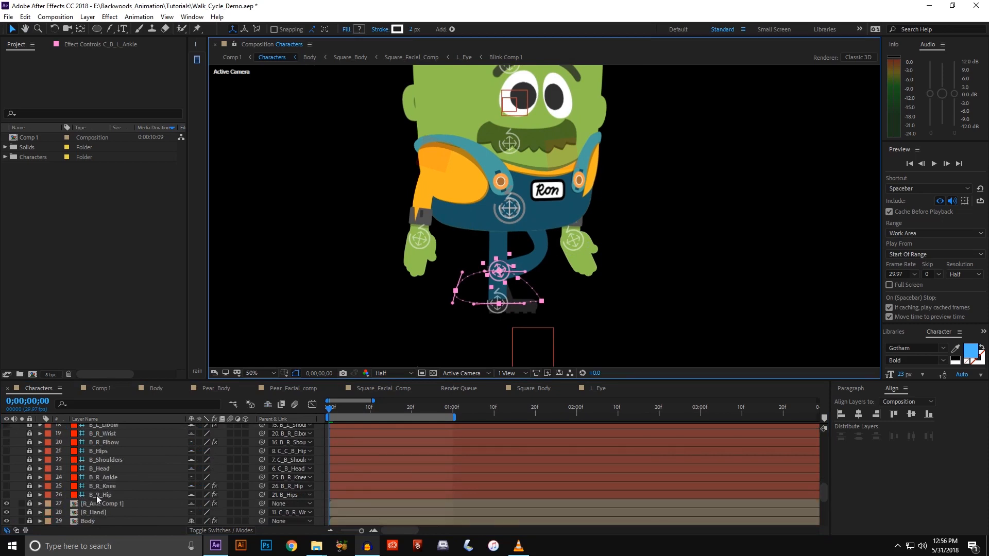
pyautogui.click(29, 494)
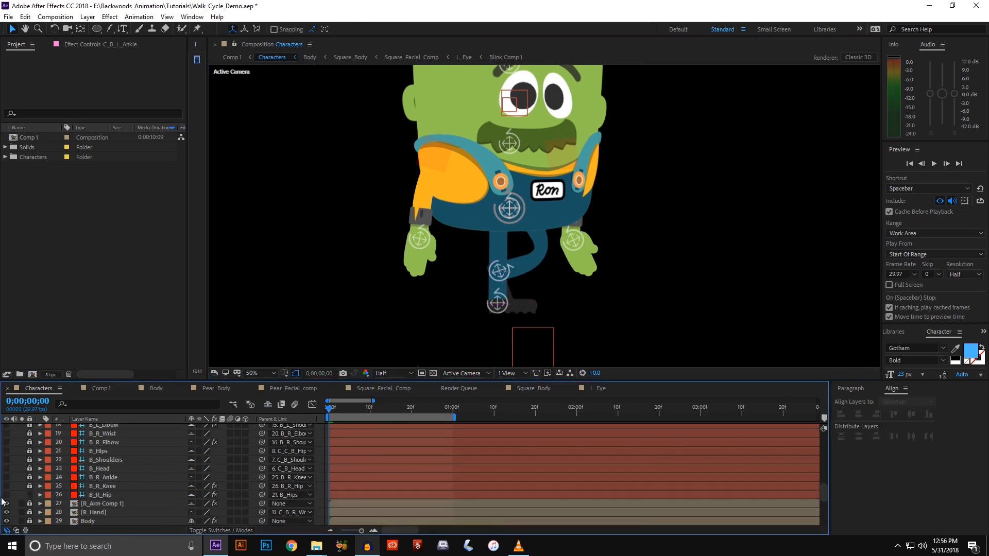
pyautogui.click(6, 496)
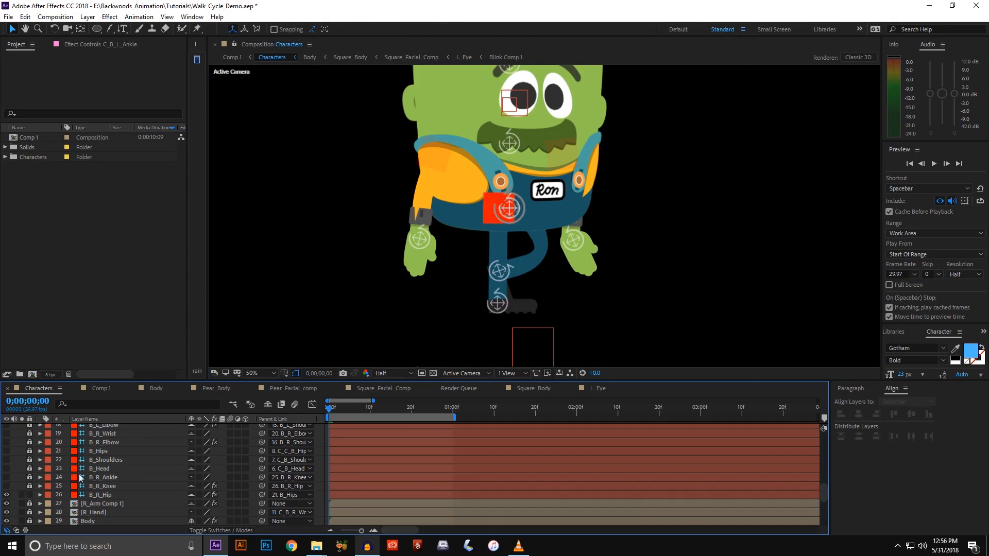
# - Unlock and show the B_L_Hip bone layer and select it
pyautogui.scroll(1, 81, 478)
pyautogui.scroll(-6, 101, 505)
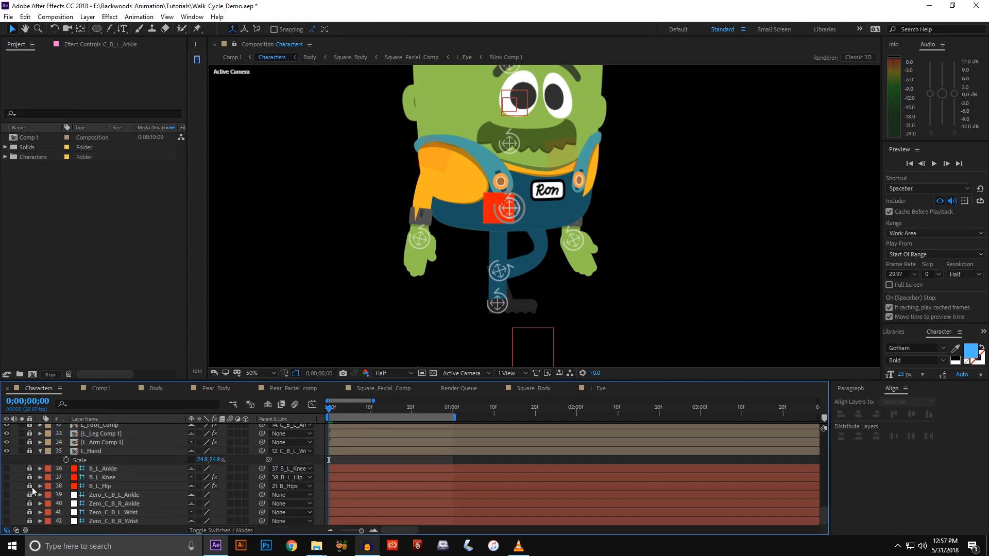
pyautogui.click(89, 487)
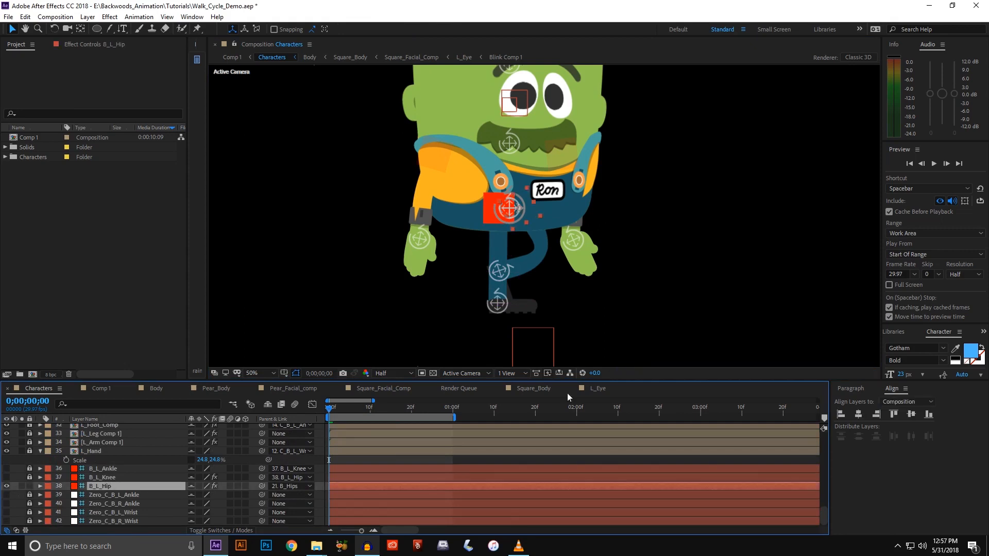
# - Try to align B_L_Hip horizontally and undo the alignment
pyautogui.click(861, 413)
pyautogui.hotkey('ctrl', 'z')
pyautogui.press('.')
pyautogui.moveTo(459, 209); pyautogui.dragTo(475, 199)
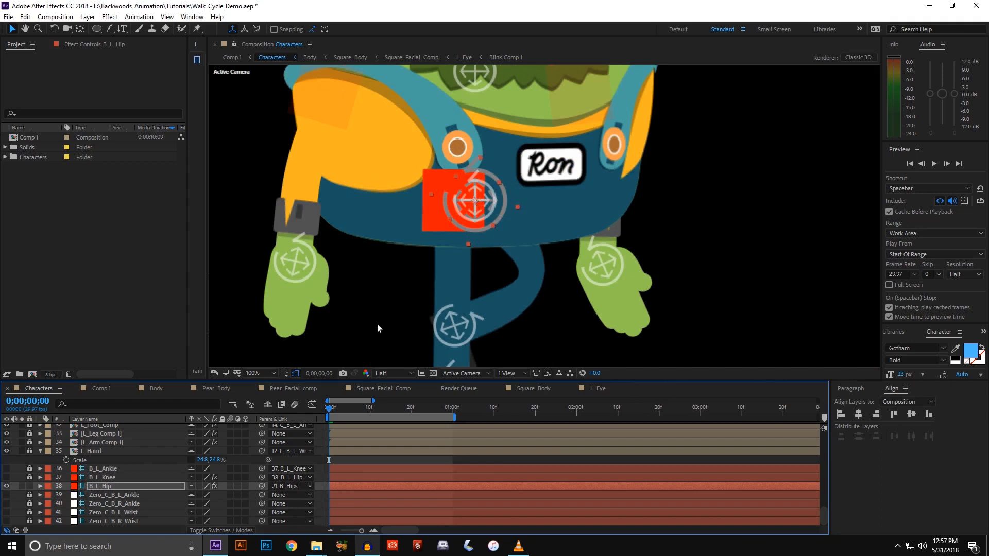
# - Hide and lock the B_R_Hip and B_L_Hip bone layers again
pyautogui.scroll(4, 52, 472)
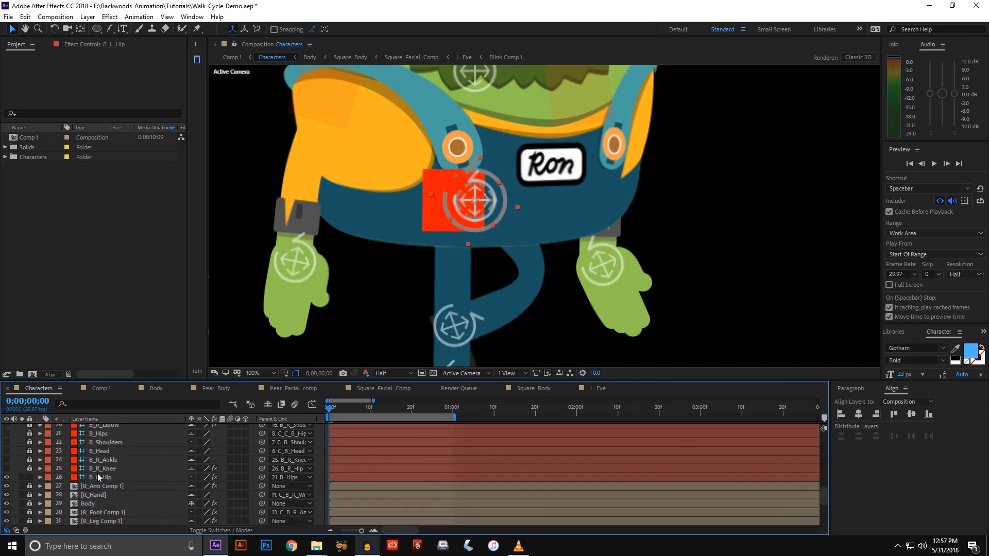
pyautogui.click(97, 477)
pyautogui.hotkey('ctrl', 'v')
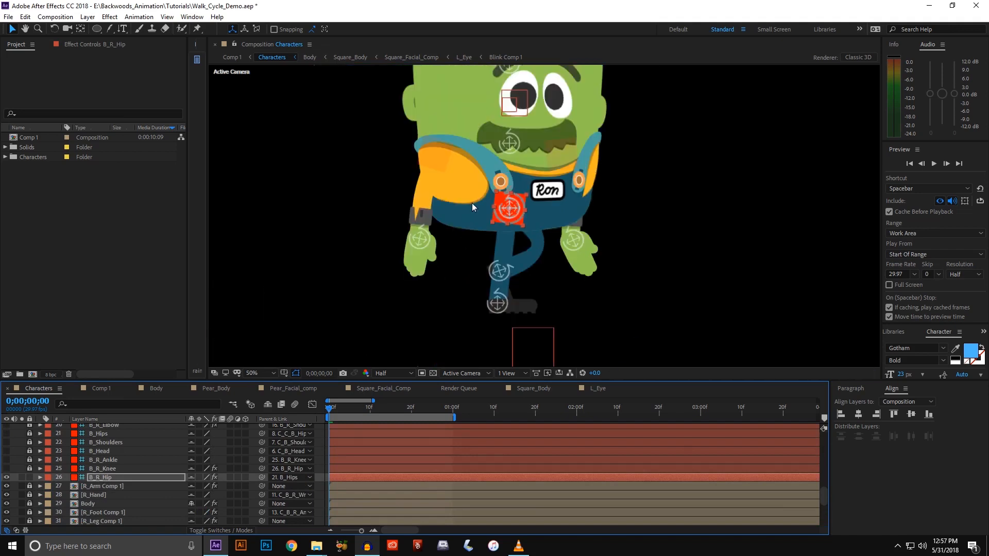
pyautogui.click(28, 477)
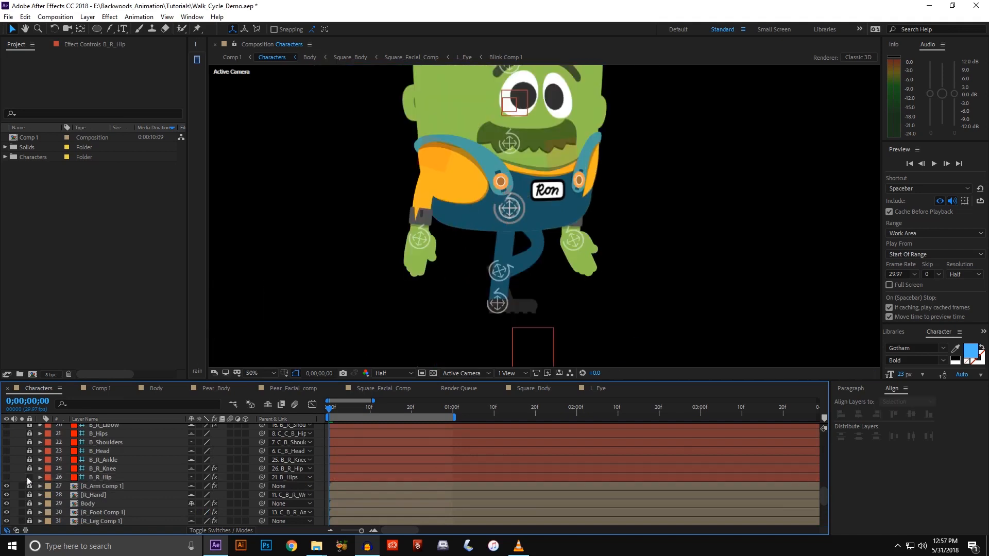
pyautogui.scroll(-3, 27, 477)
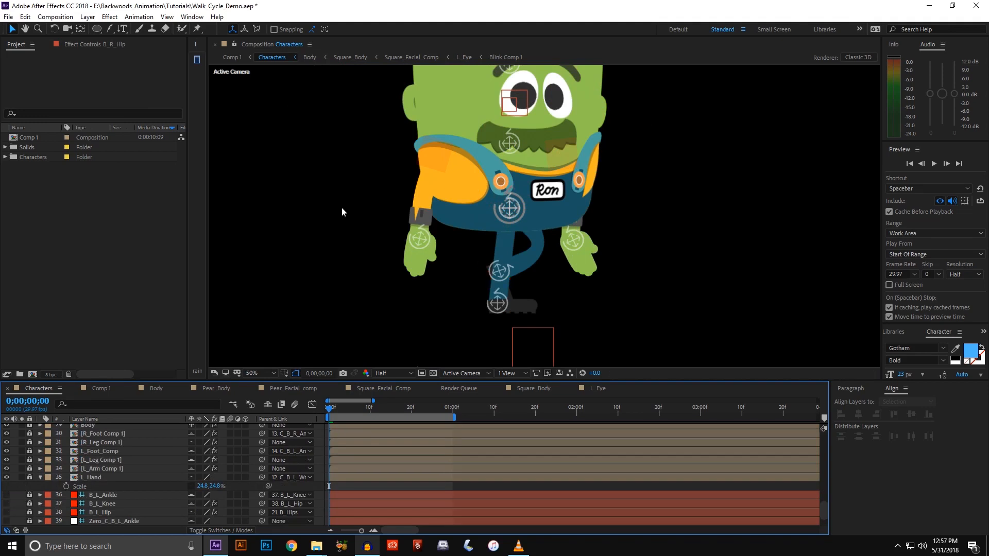
# - At 0;00;00;22, shift the whole motion paths of C_B_R_Ankle to 233.3, -60.5 and C_B_L_Ankle to -244.7, -99.5
pyautogui.press('space')
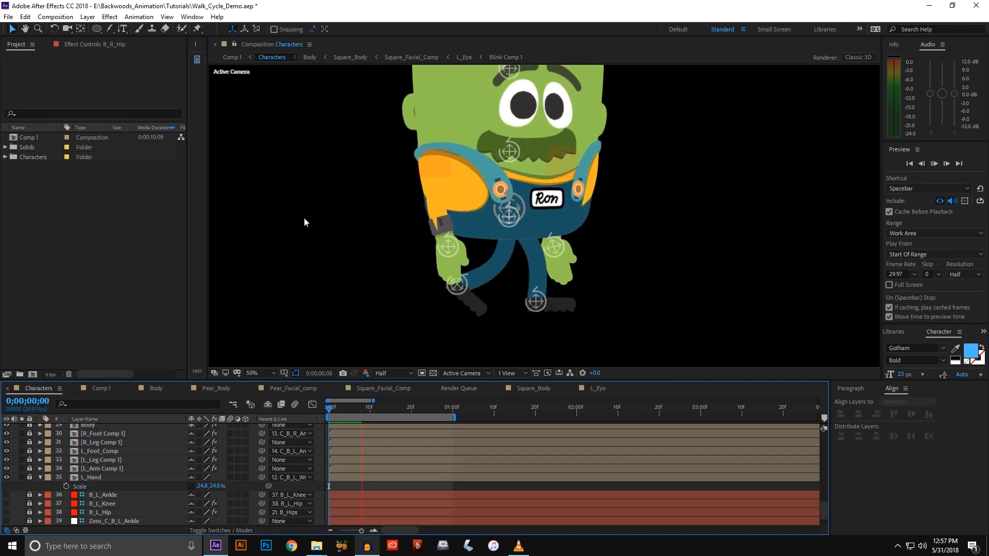
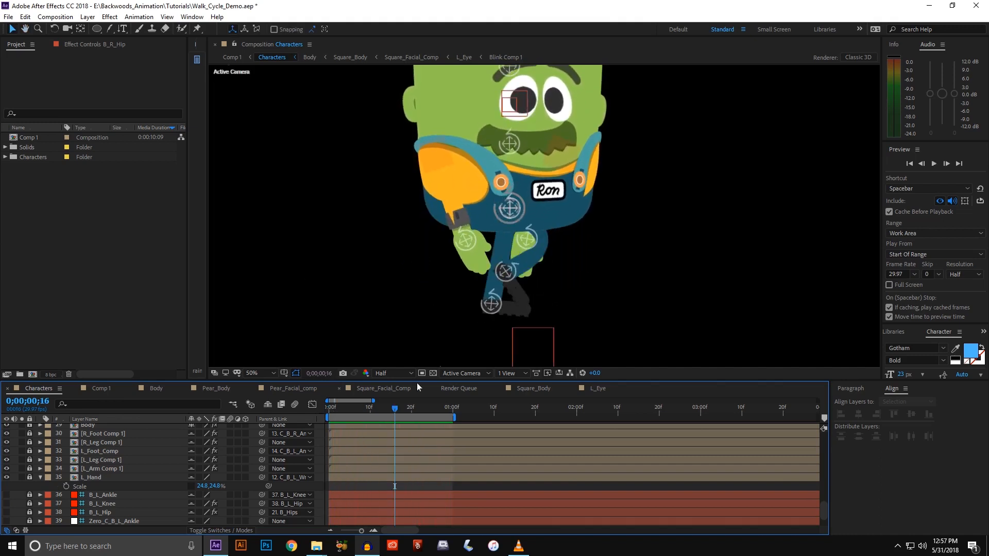
pyautogui.moveTo(391, 413); pyautogui.dragTo(421, 419)
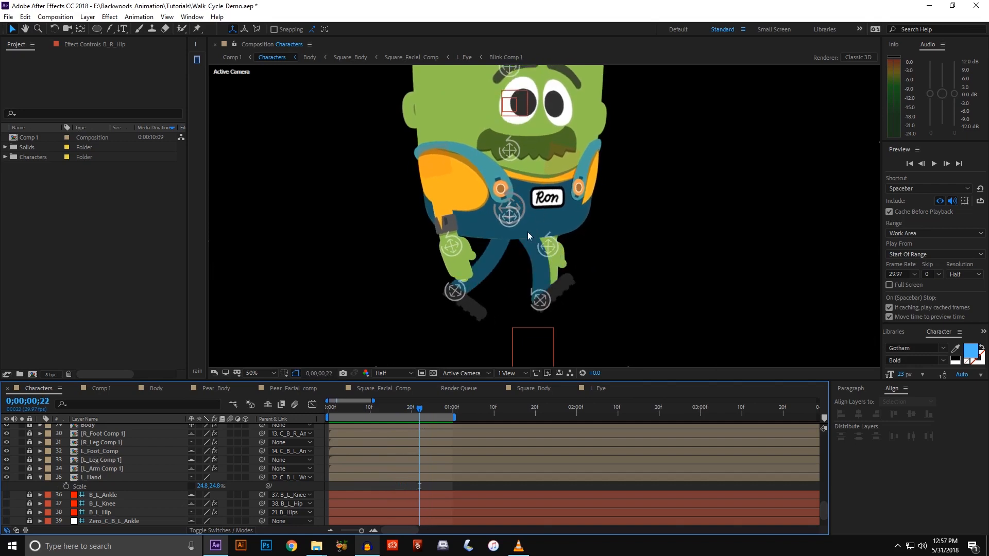
pyautogui.click(540, 303)
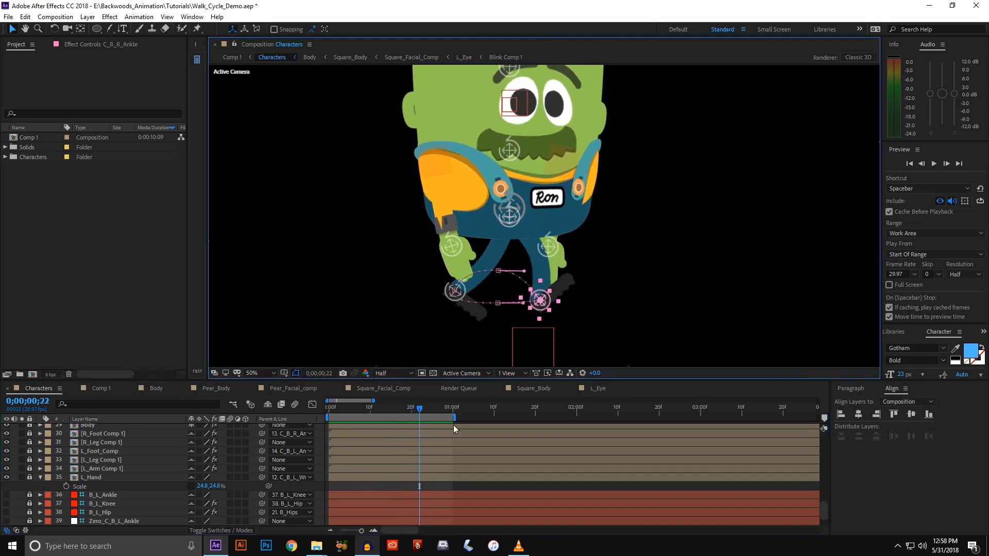
pyautogui.scroll(5, 391, 453)
pyautogui.scroll(3, 388, 443)
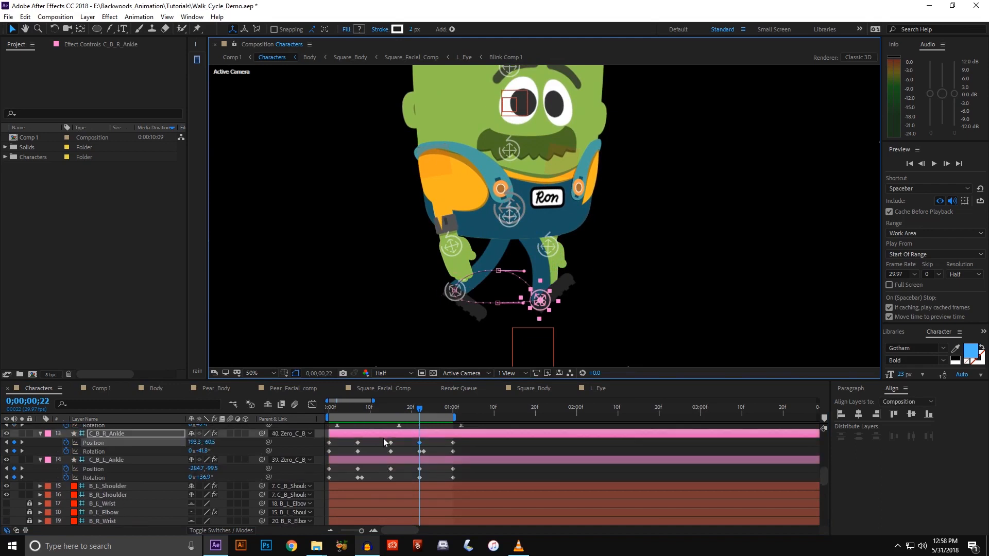
pyautogui.moveTo(467, 441); pyautogui.dragTo(320, 485)
pyautogui.hotkey('shift', 'Right')
pyautogui.hotkey('shift', 'Right')
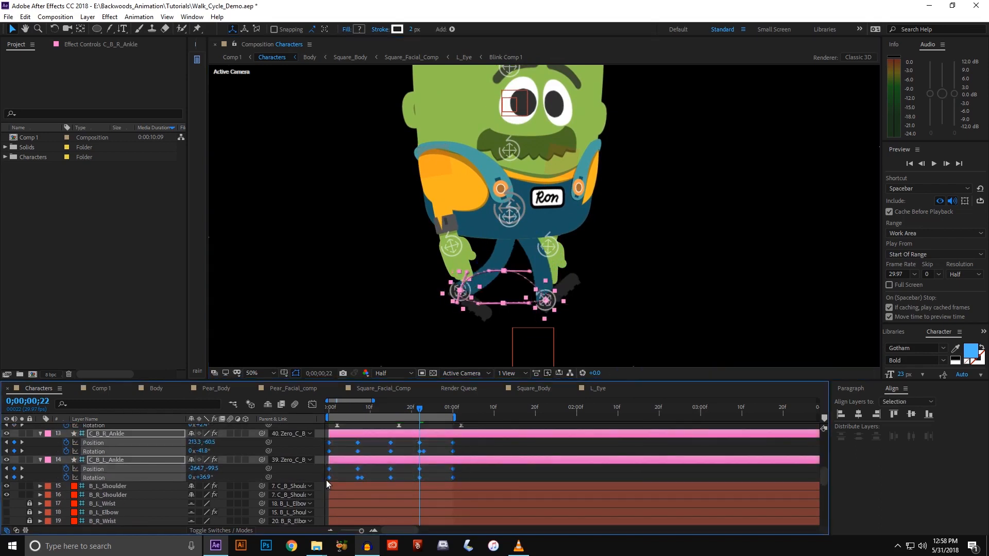
pyautogui.hotkey('shift', 'Right')
pyautogui.hotkey('shift', 'Right')
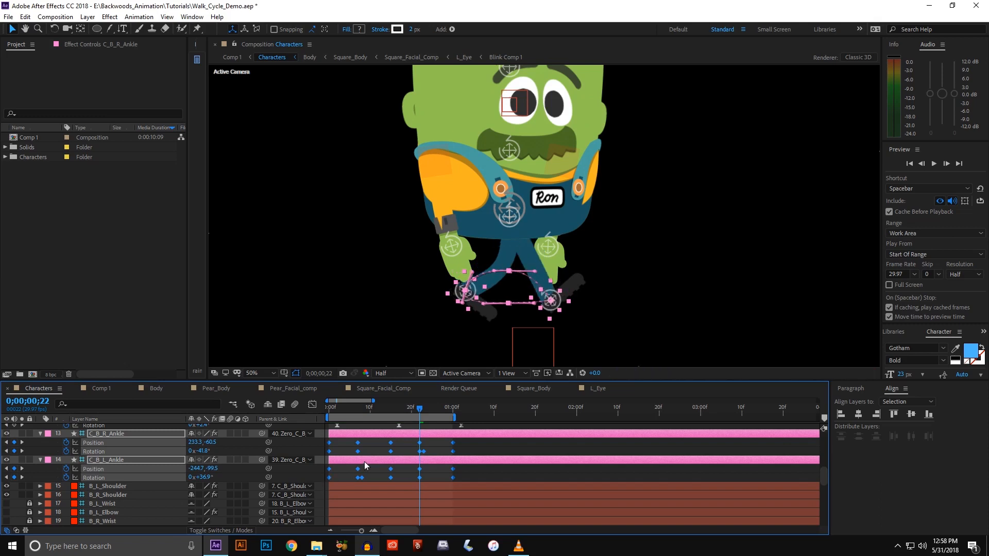
pyautogui.click(462, 451)
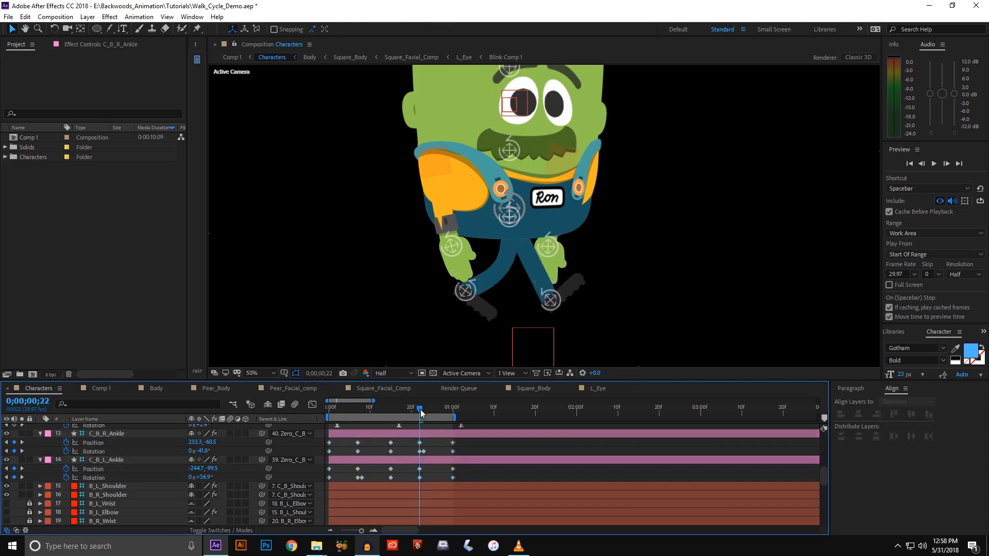
# - Scrub and play the walk cycle to check the legs' placement under the body, ending at 0;00;00;00
pyautogui.moveTo(420, 409); pyautogui.dragTo(282, 406)
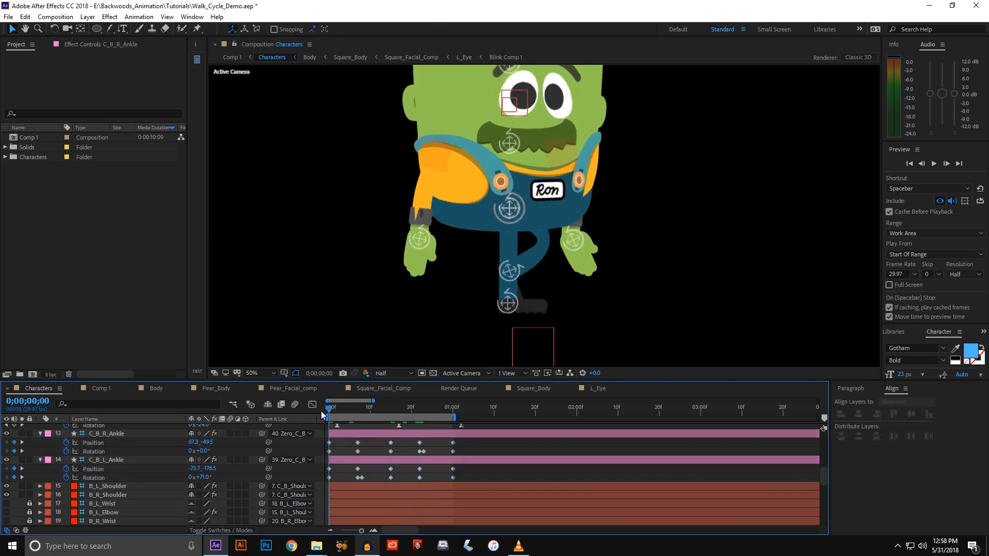
pyautogui.moveTo(348, 413); pyautogui.dragTo(366, 414)
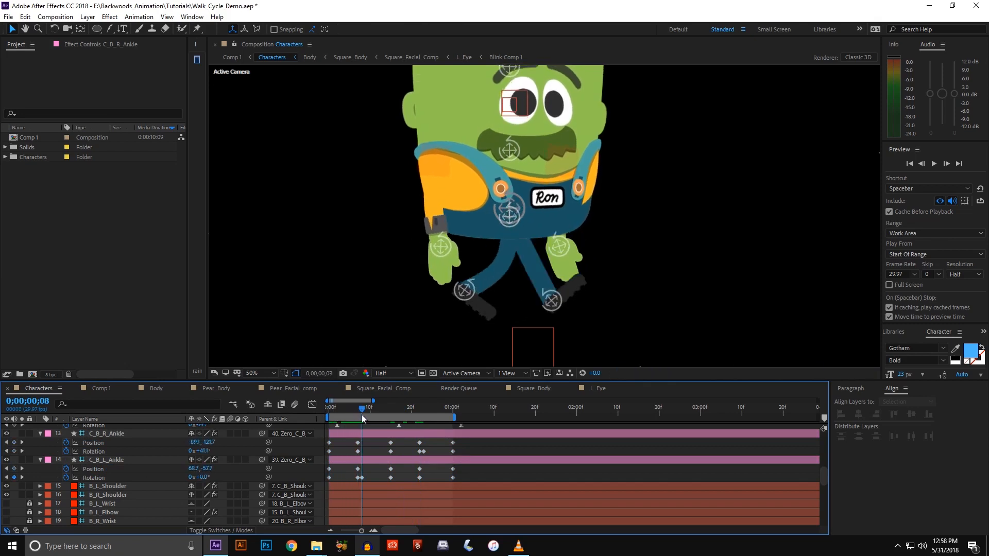
pyautogui.moveTo(498, 195); pyautogui.dragTo(469, 232)
pyautogui.press('space')
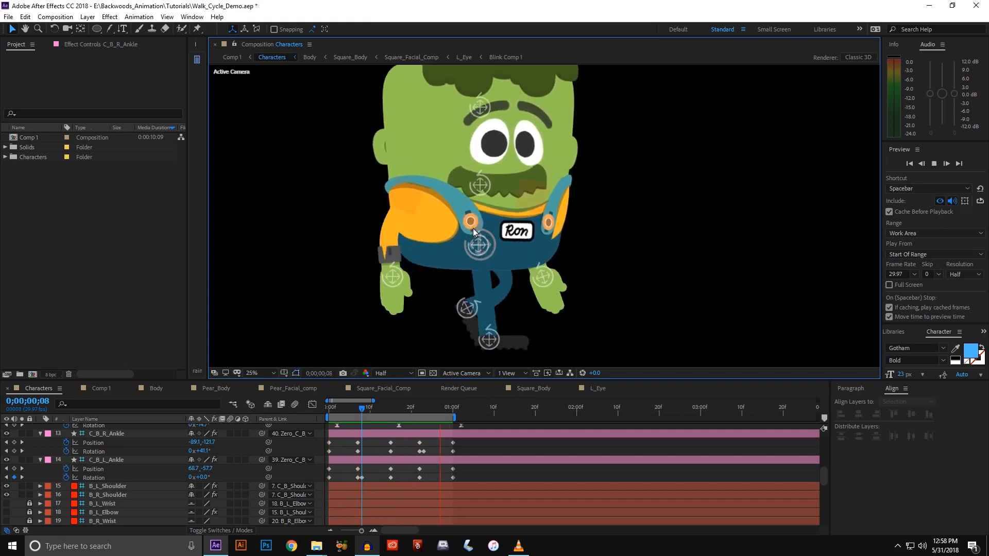
pyautogui.press(',')
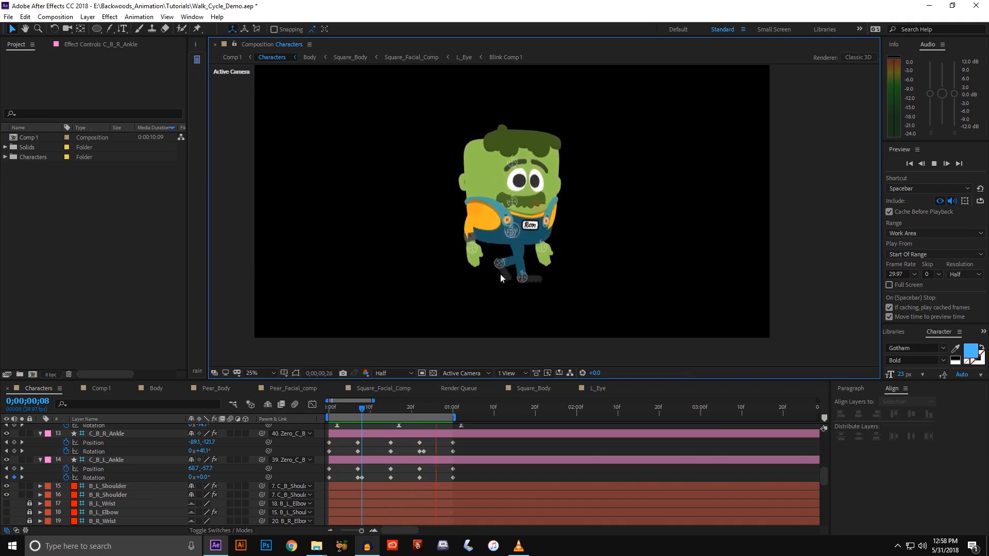
pyautogui.press('space')
pyautogui.scroll(1, 520, 280)
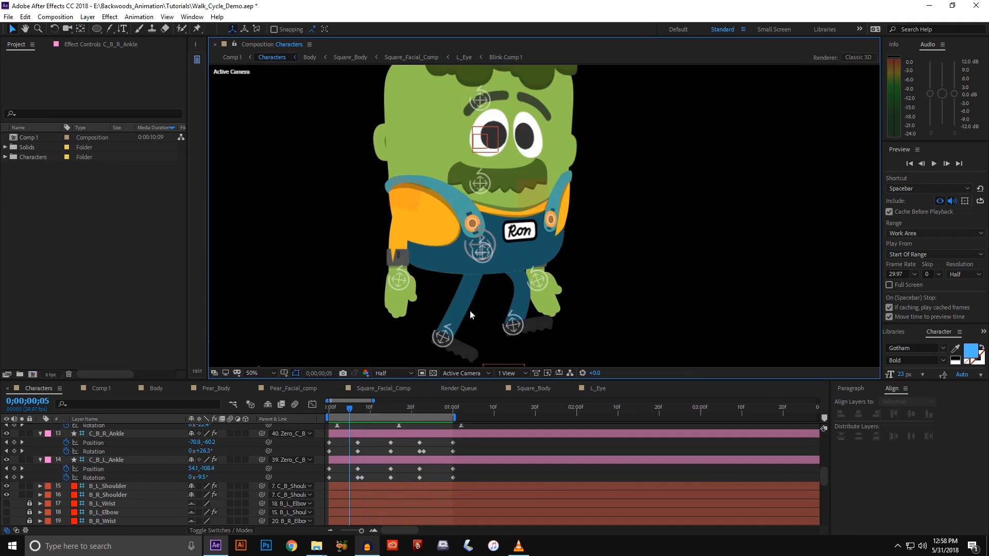
pyautogui.moveTo(346, 417); pyautogui.dragTo(312, 410)
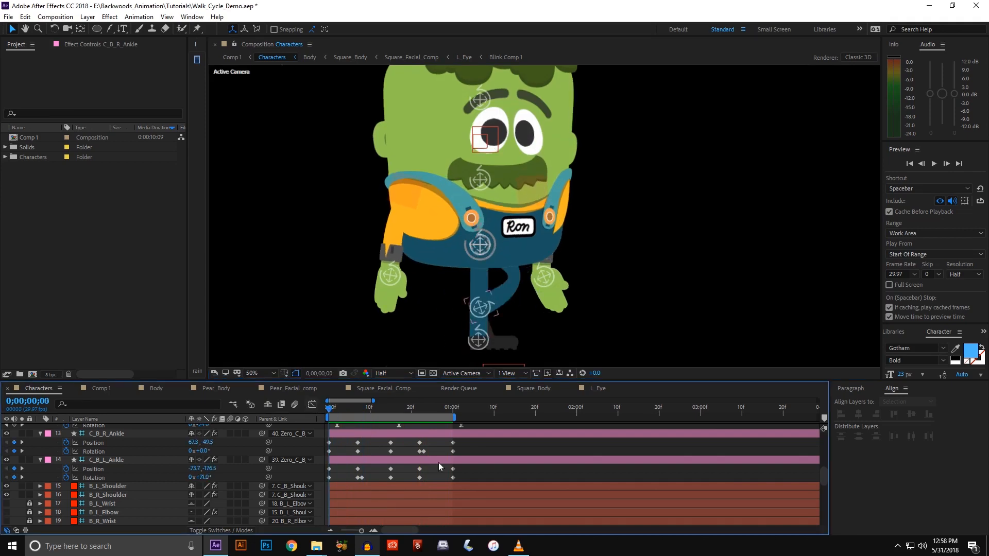
# - At 0;00;00;07, shift all keyframes of C_B_R_Ankle to -132.7, -79.5 and C_B_L_Ankle to 57.3, -40.5, and preview the walk
pyautogui.moveTo(460, 445); pyautogui.dragTo(324, 490)
pyautogui.moveTo(346, 410); pyautogui.dragTo(358, 412)
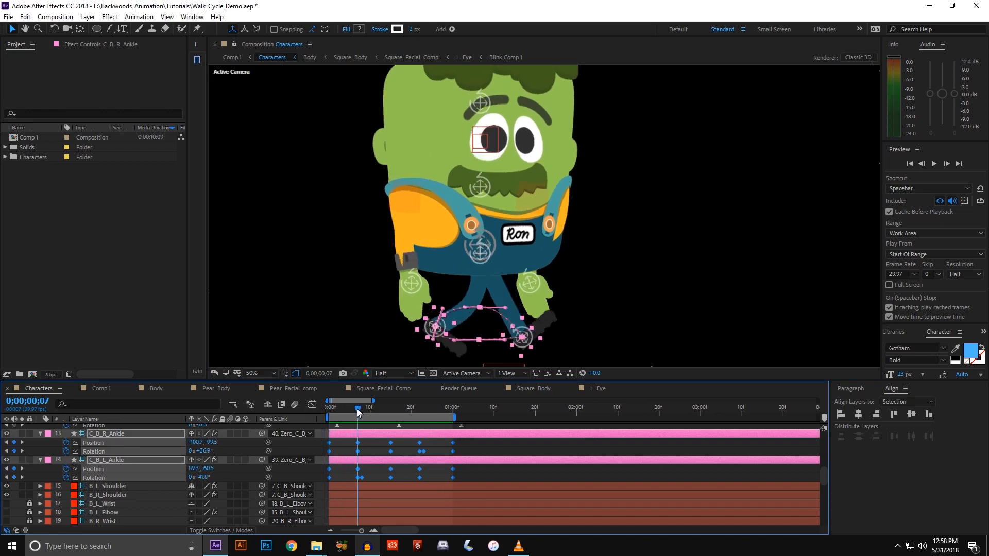
pyautogui.hotkey('shift', 'Left')
pyautogui.hotkey('shift', 'Left')
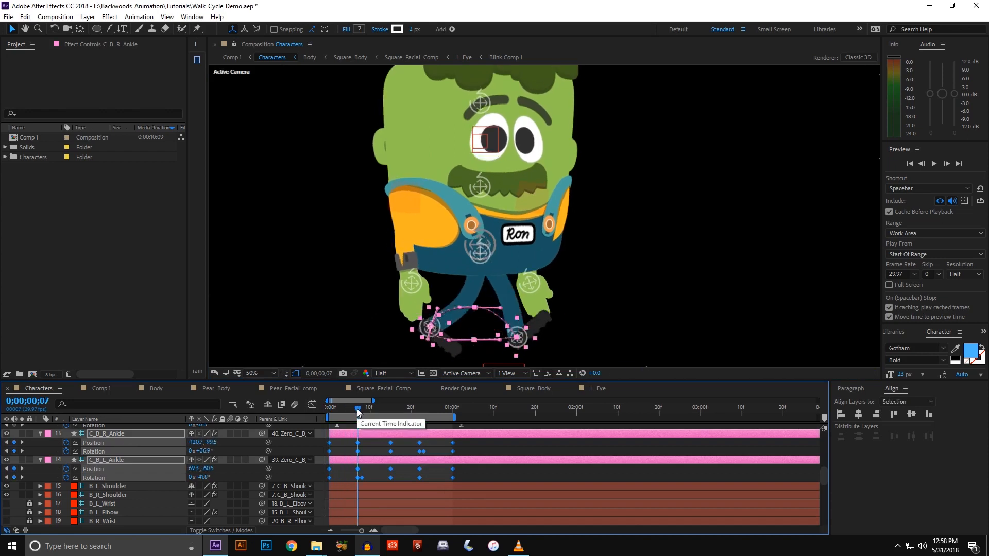
pyautogui.hotkey('shift', 'Down')
pyautogui.hotkey('shift', 'Down')
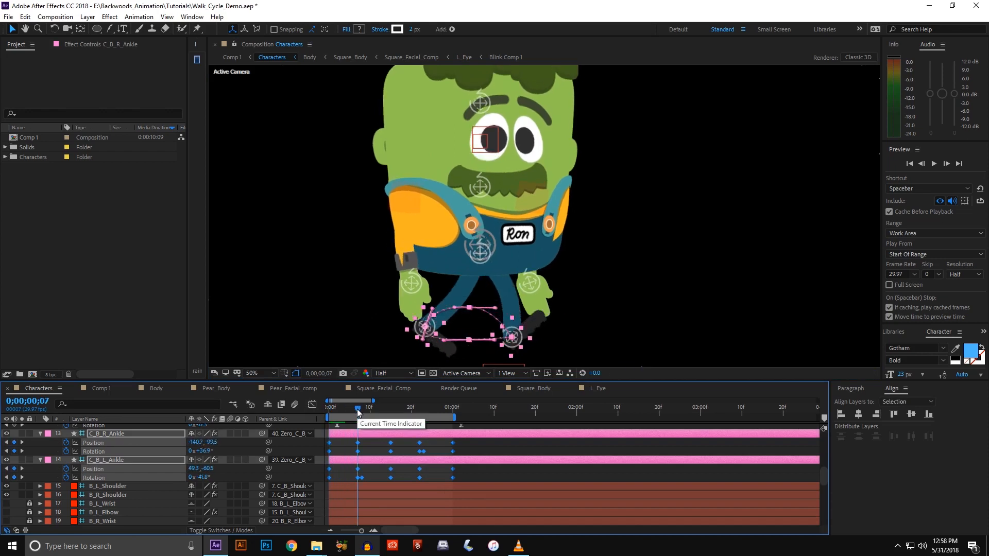
pyautogui.hotkey('shift', 'Left')
pyautogui.hotkey('shift', 'Left')
pyautogui.press('Right')
pyautogui.press('Right')
pyautogui.press('Right')
pyautogui.press('Right')
pyautogui.press('Right')
pyautogui.press('Right')
pyautogui.press('Right')
pyautogui.press('Right')
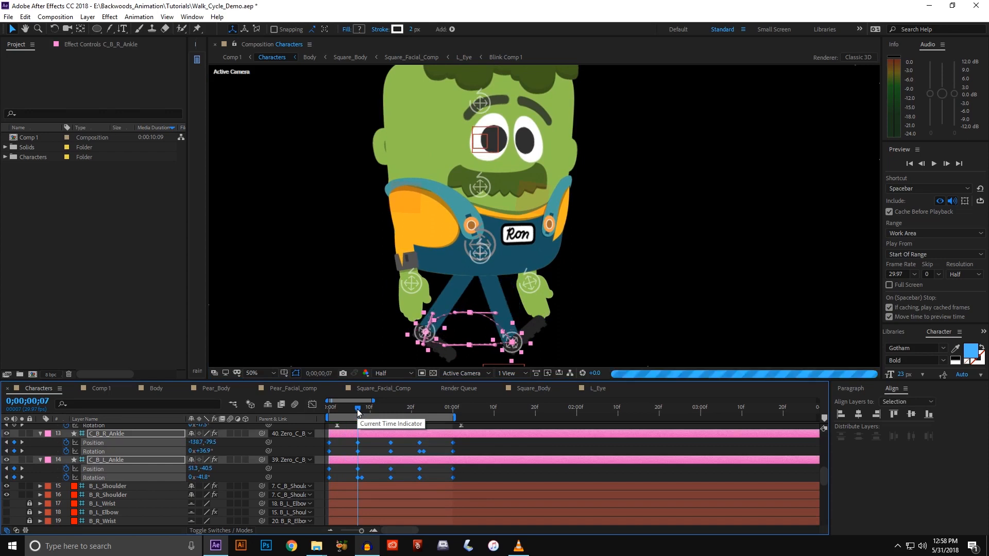
pyautogui.press(',')
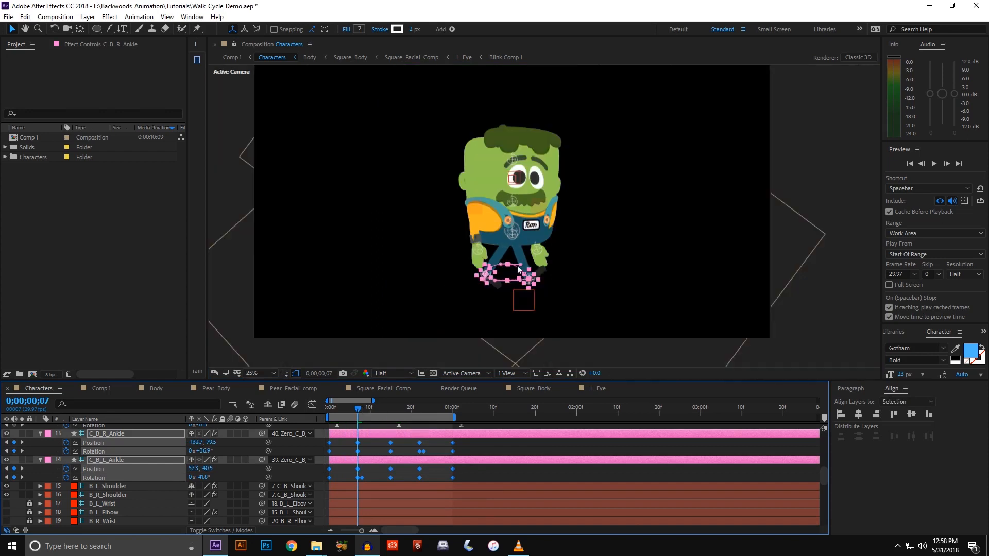
pyautogui.press('space')
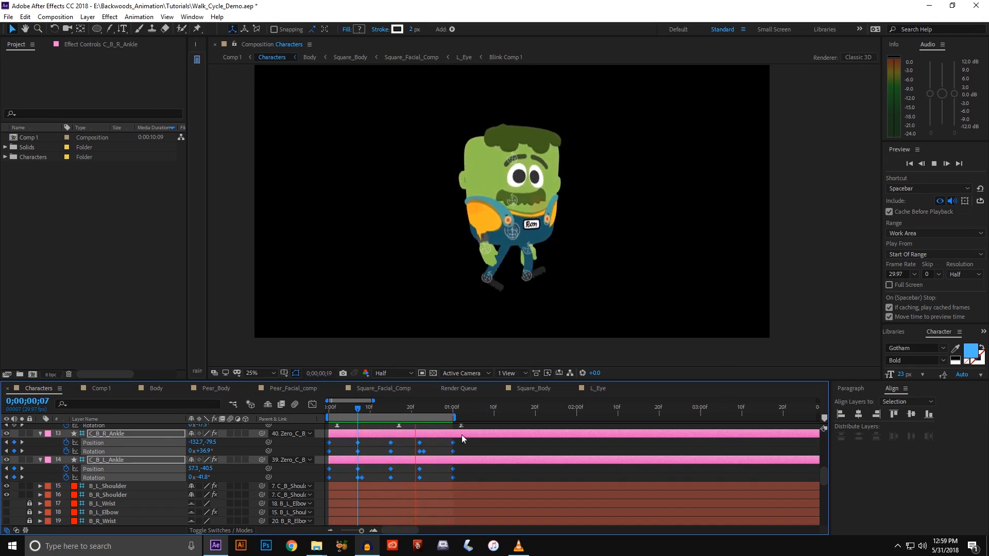
# - Copy all Position and Rotation keyframes of C_B_R_Ankle and C_B_L_Ankle and paste them on their own layers at 0;00;01;00
pyautogui.click(454, 411)
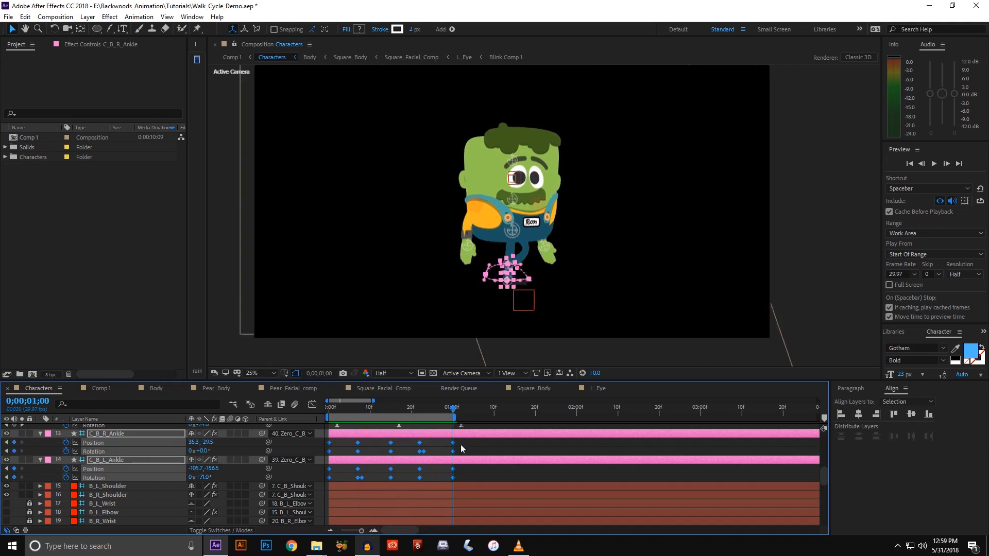
pyautogui.moveTo(463, 447); pyautogui.dragTo(438, 453)
pyautogui.moveTo(329, 448); pyautogui.dragTo(324, 454)
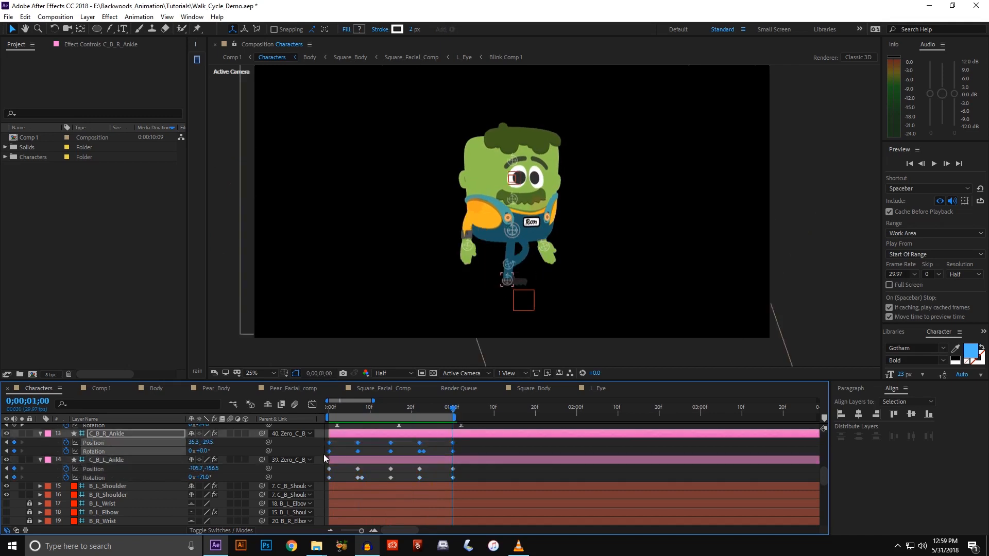
pyautogui.hotkey('ctrl', 'c')
pyautogui.hotkey('ctrl', 'v')
pyautogui.moveTo(461, 467); pyautogui.dragTo(429, 475)
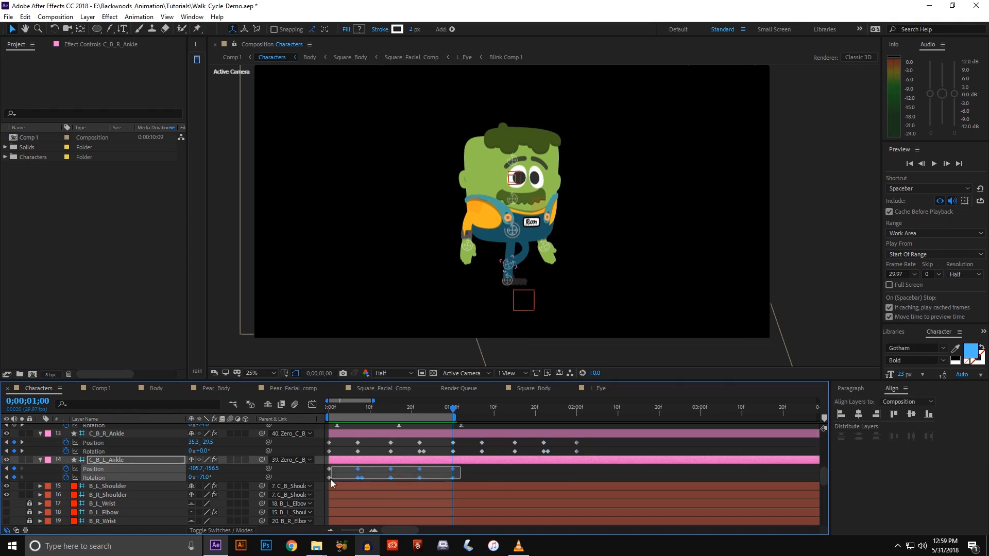
pyautogui.moveTo(330, 481); pyautogui.dragTo(327, 481)
pyautogui.hotkey('ctrl', 'c')
pyautogui.hotkey('ctrl', 'v')
# - Duplicate the Position and Rotation keyframes of C_B_L_Wrist and C_B_R_Wrist on their own layers at 0;00;01;00
pyautogui.scroll(3, 469, 453)
pyautogui.moveTo(472, 470); pyautogui.dragTo(325, 484)
pyautogui.hotkey('ctrl', 'c')
pyautogui.hotkey('ctrl', 'v')
pyautogui.moveTo(480, 438); pyautogui.dragTo(396, 456)
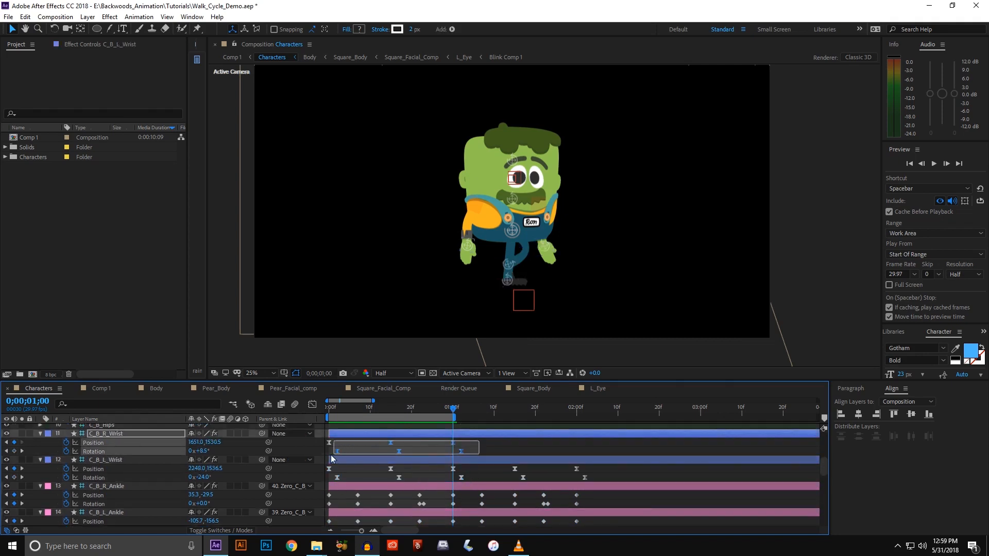
pyautogui.moveTo(332, 458); pyautogui.dragTo(333, 458)
pyautogui.hotkey('ctrl', 'c')
pyautogui.hotkey('ctrl', 'v')
# - Repeat the Position keyframes of C_C_B_Hips from 0;00;01;00 and those of C_B_Shoulders from 0;00;01;02
pyautogui.scroll(3, 441, 459)
pyautogui.moveTo(470, 459); pyautogui.dragTo(344, 466)
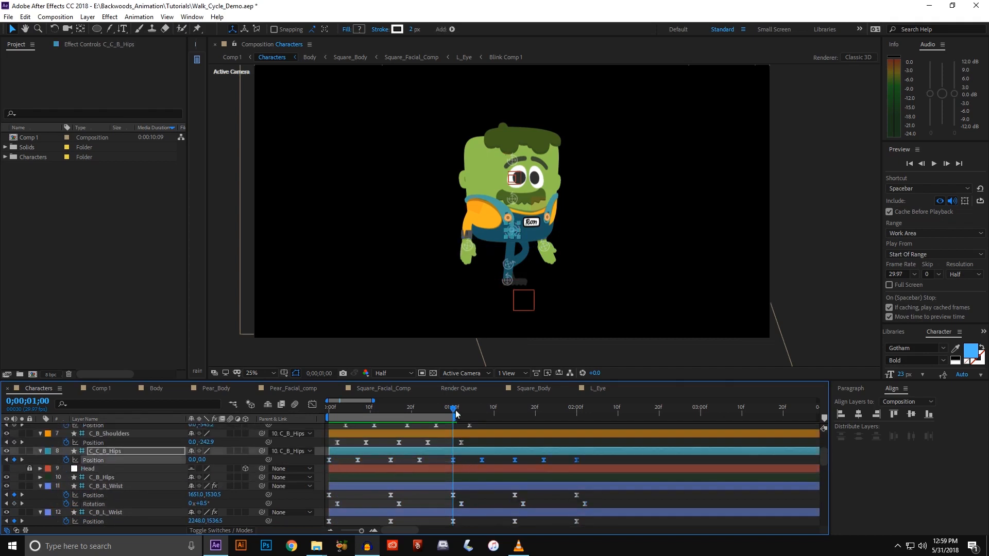
pyautogui.moveTo(456, 414); pyautogui.dragTo(336, 446)
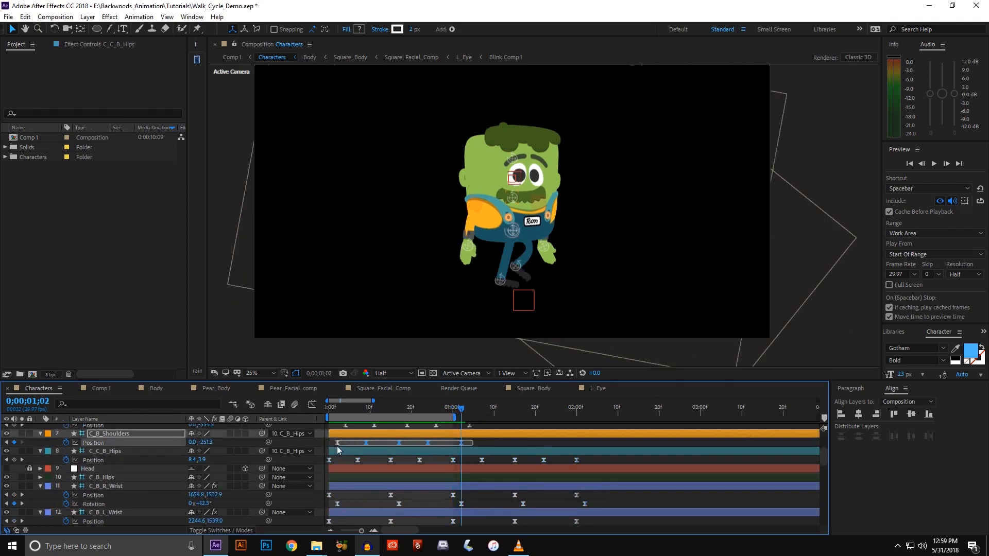
pyautogui.hotkey('ctrl', 'c')
pyautogui.hotkey('ctrl', 'v')
# - Copy the C_B_Head Position keyframes and paste them on the same layer at 0;00;01;04
pyautogui.scroll(3, 449, 448)
pyautogui.moveTo(465, 410); pyautogui.dragTo(469, 410)
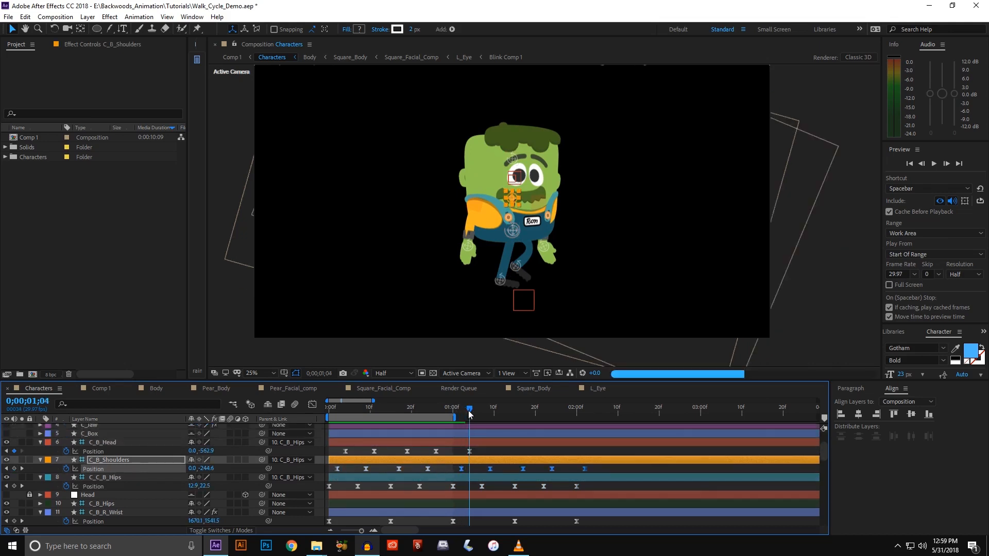
pyautogui.moveTo(478, 450); pyautogui.dragTo(328, 458)
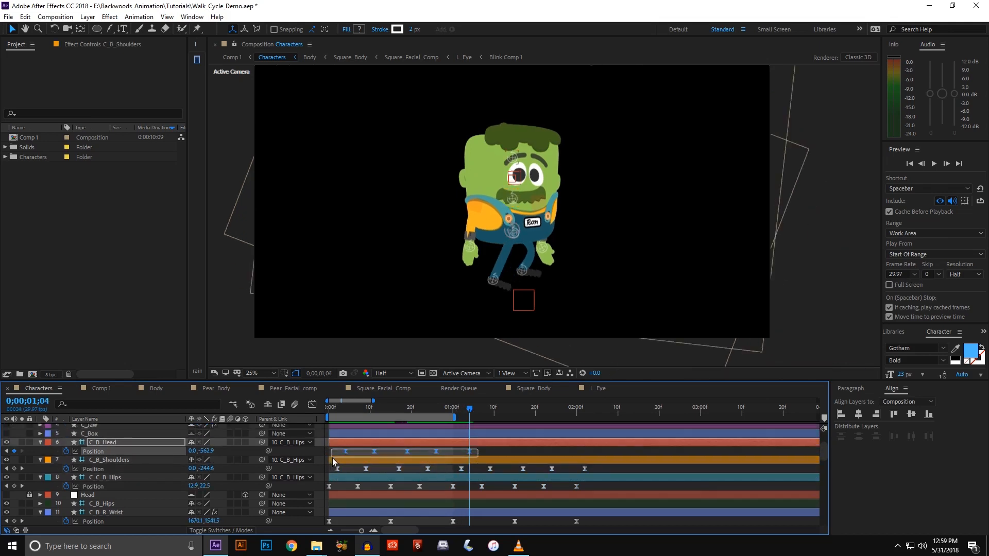
pyautogui.hotkey('ctrl', 'c')
pyautogui.hotkey('ctrl', 'v')
# - Copy the Y Position keyframes of C_Head_Rotate and paste them on the same layer at 0;00;01;05
pyautogui.scroll(3, 385, 463)
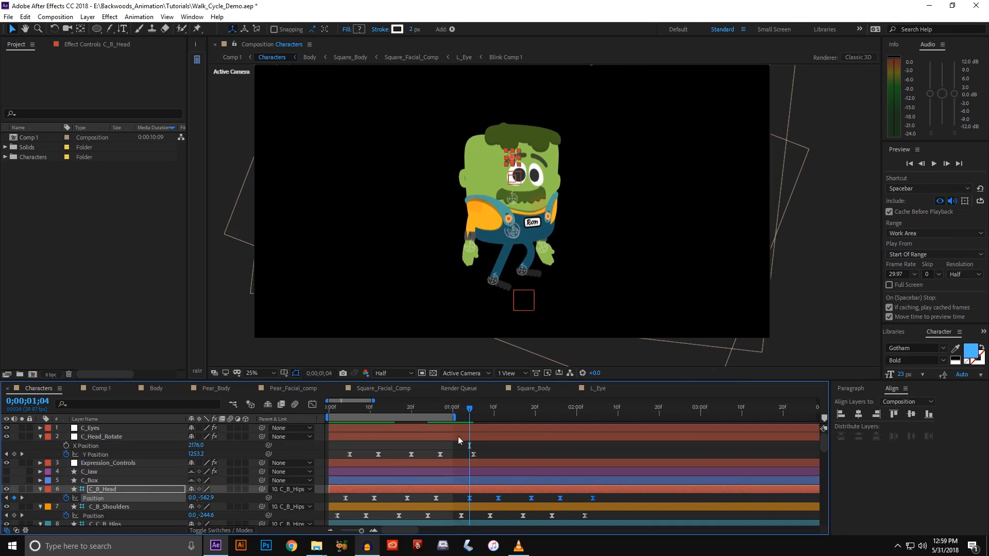
pyautogui.click(469, 410)
pyautogui.moveTo(471, 412); pyautogui.dragTo(474, 413)
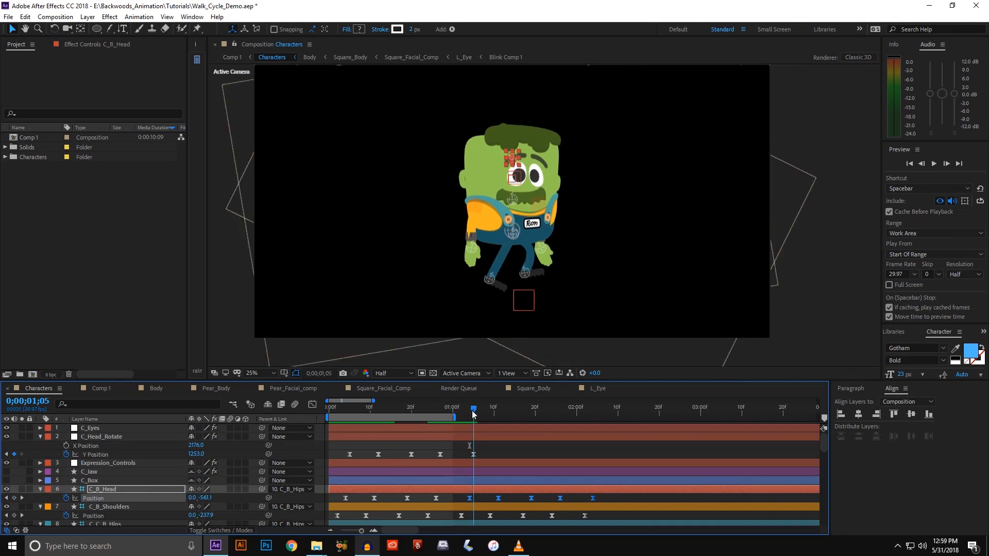
pyautogui.moveTo(330, 458); pyautogui.dragTo(474, 454)
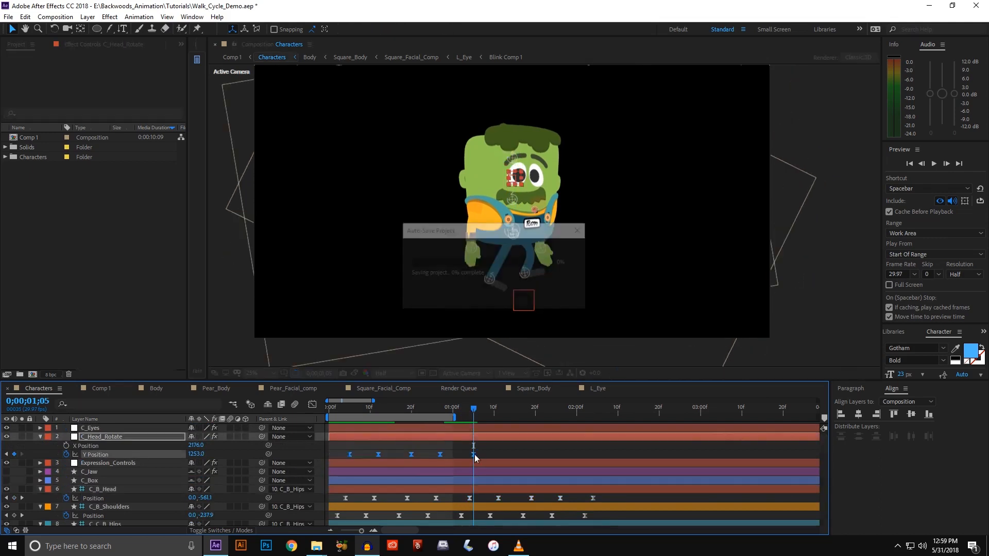
pyautogui.hotkey('ctrl', 'v')
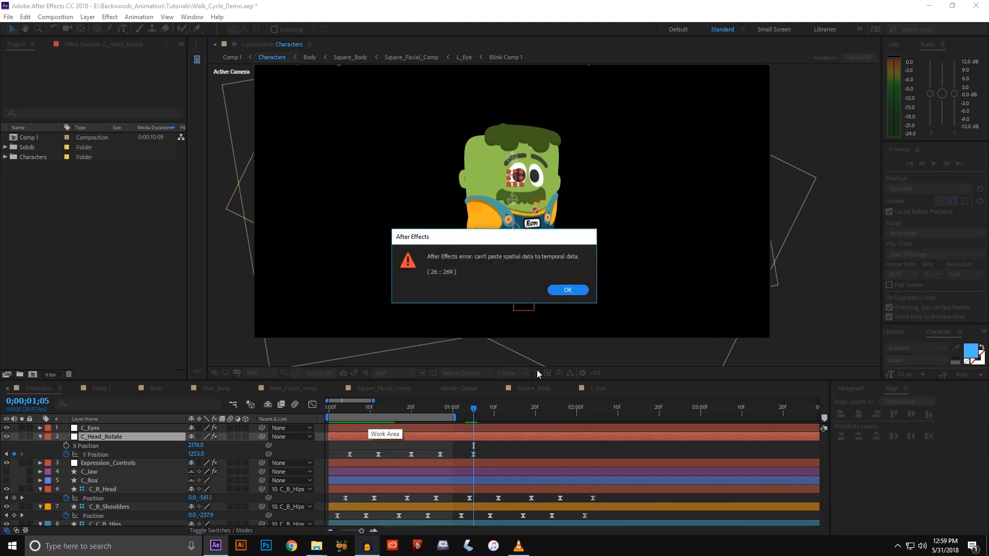
pyautogui.click(566, 290)
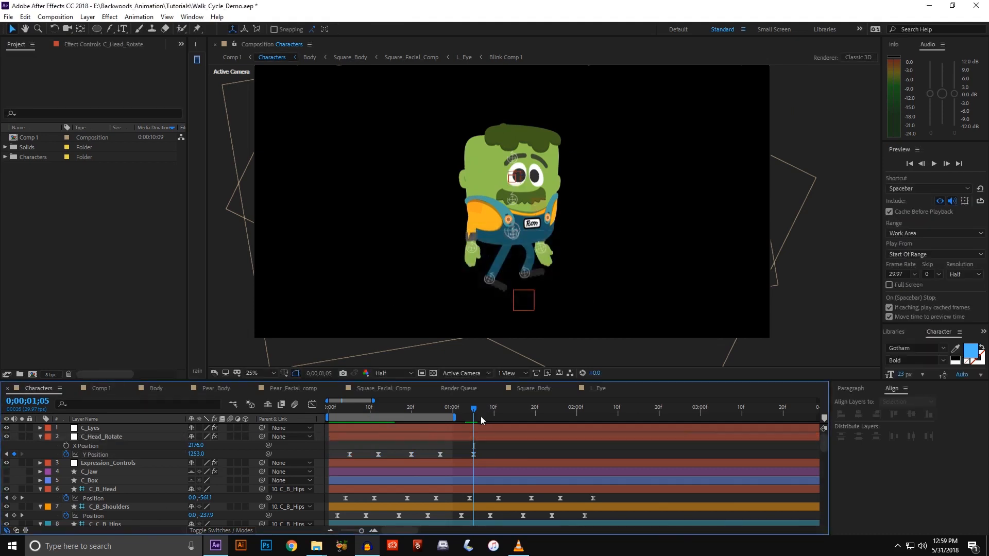
pyautogui.moveTo(338, 448); pyautogui.dragTo(498, 458)
pyautogui.hotkey('ctrl', 'c')
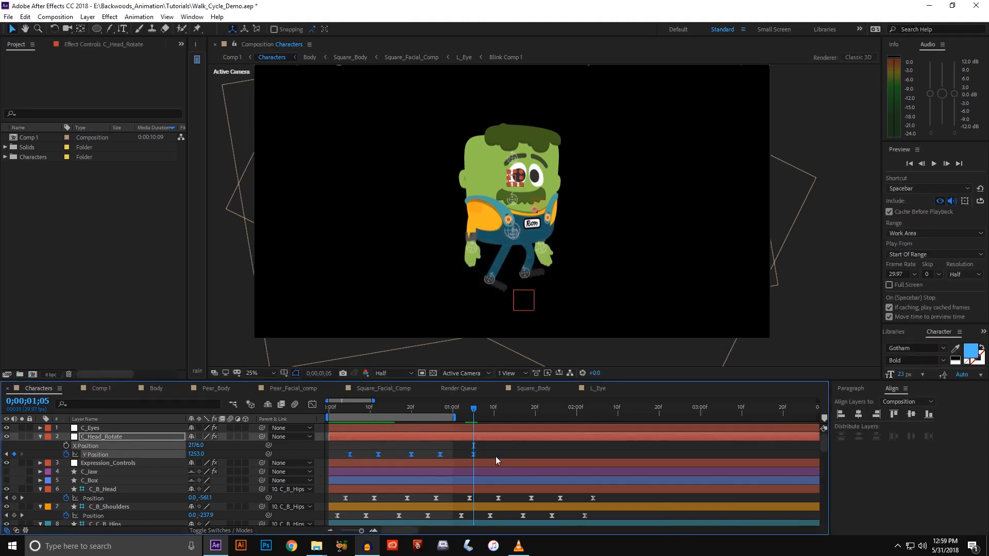
pyautogui.hotkey('ctrl', 'v')
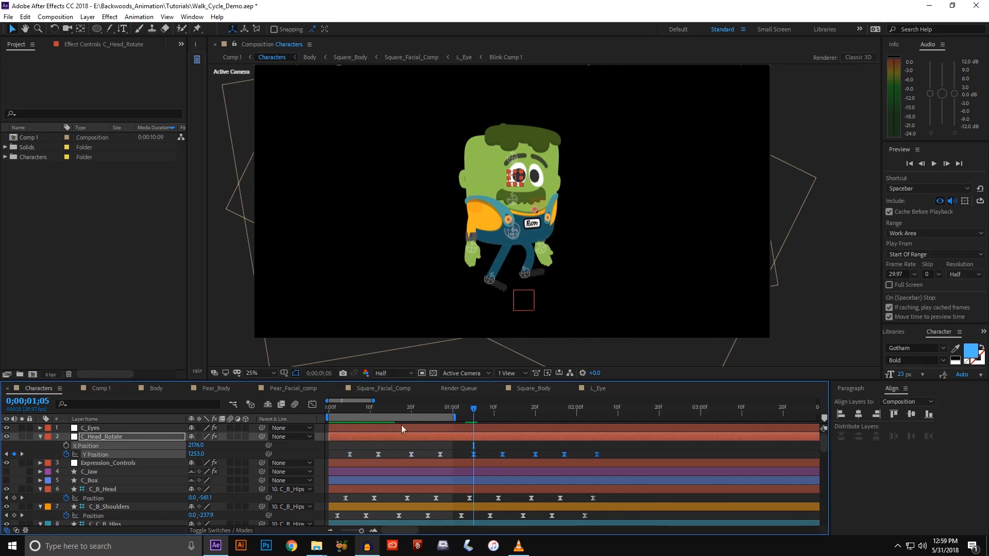
# - Shift the whole work area along the timeline so that it starts at 0;00;00;05
pyautogui.click(350, 411)
pyautogui.moveTo(347, 419); pyautogui.dragTo(368, 421)
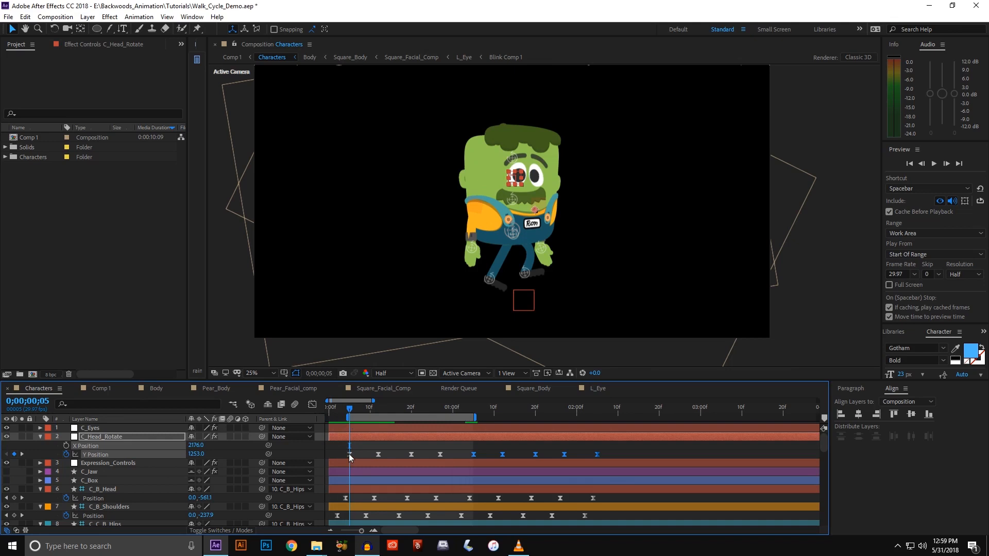
pyautogui.scroll(2, 478, 224)
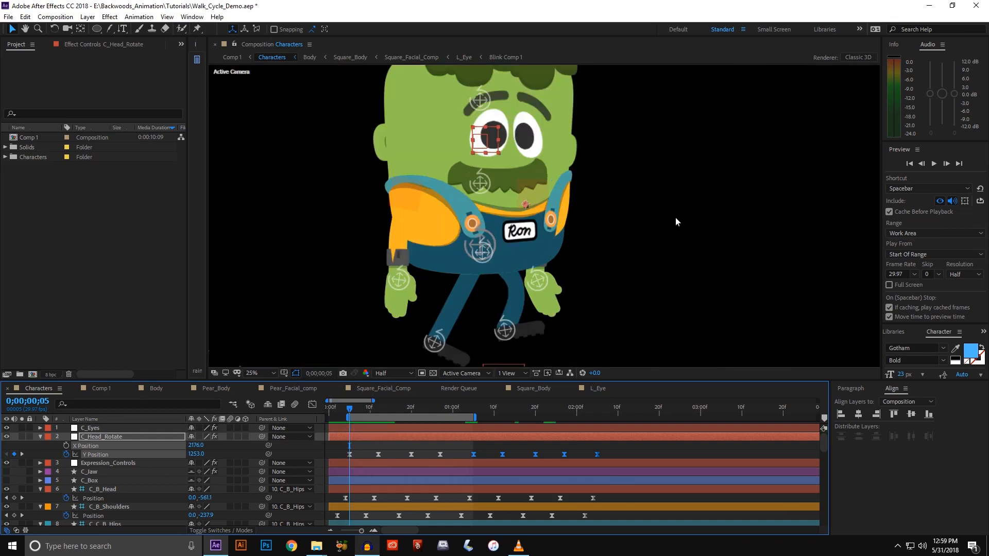
pyautogui.scroll(-2, 675, 217)
pyautogui.click(830, 180)
pyautogui.scroll(2, 670, 186)
pyautogui.moveTo(618, 191); pyautogui.dragTo(615, 222)
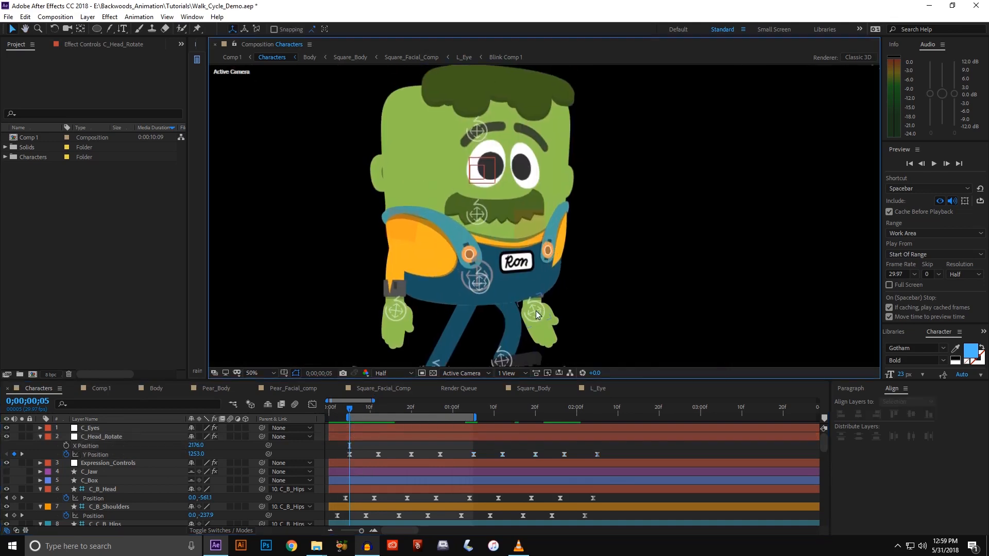
# - Enable full-screen preview and play the walk cycle over the work area
pyautogui.click(535, 314)
pyautogui.scroll(-2, 704, 298)
pyautogui.click(766, 270)
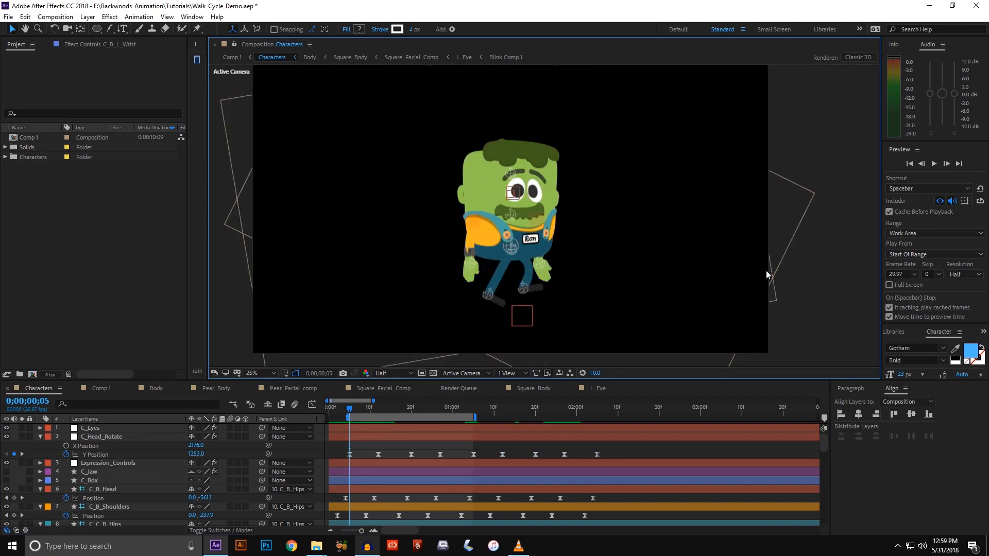
pyautogui.scroll(2, 765, 271)
pyautogui.click(889, 286)
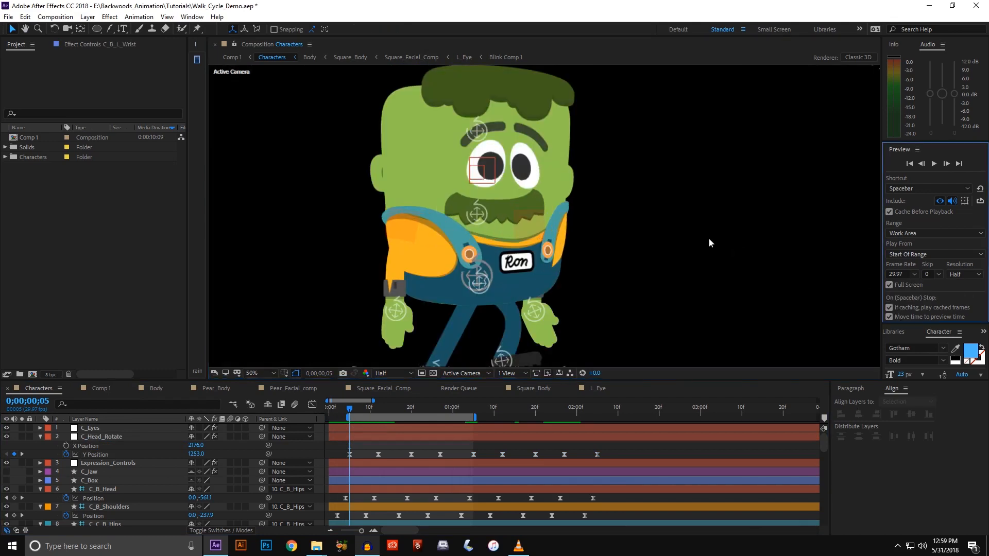
pyautogui.press('space')
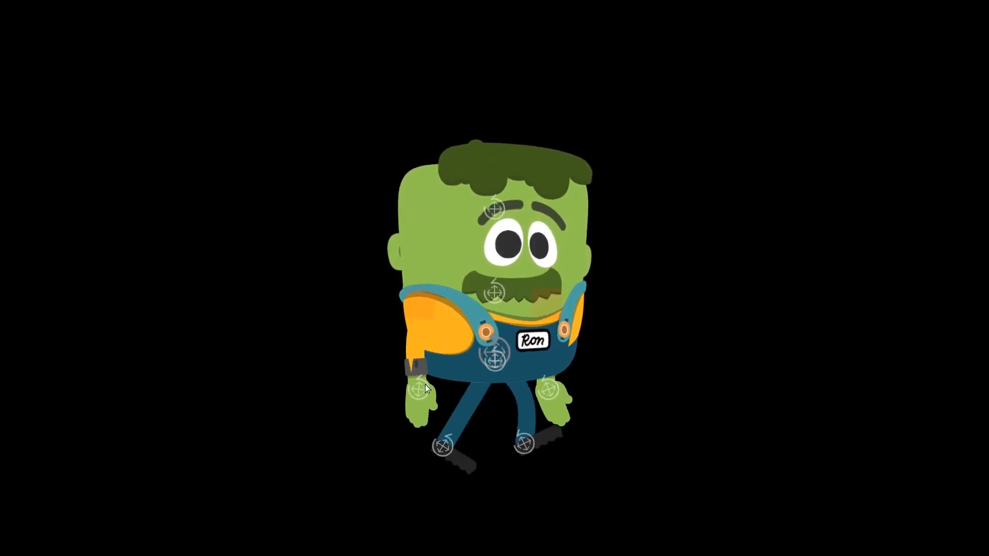
pyautogui.press('space')
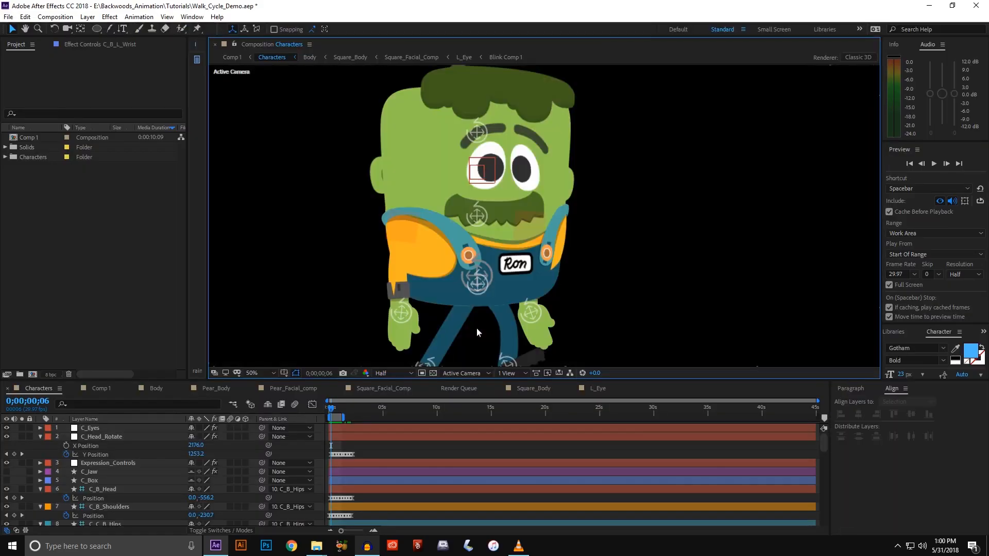
# - Fold the outer motion path handle of C_B_R_Wrist onto its opposite handle to make the swing retrace one arc, and preview the cycle full screen
pyautogui.click(400, 313)
pyautogui.scroll(1, 369, 327)
pyautogui.moveTo(347, 342); pyautogui.dragTo(623, 151)
pyautogui.scroll(1, 520, 198)
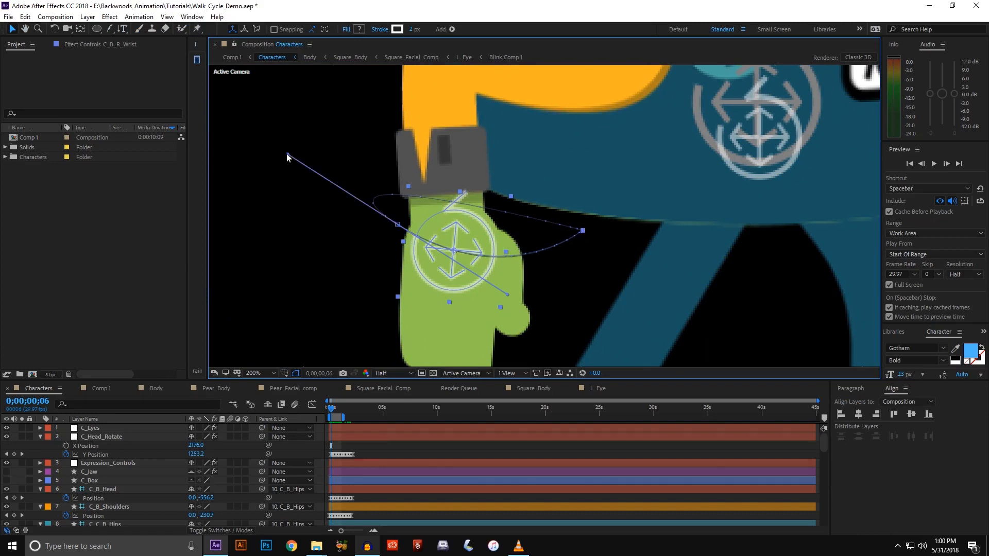
pyautogui.moveTo(321, 147); pyautogui.dragTo(367, 159)
pyautogui.hotkey('ctrl', 'z')
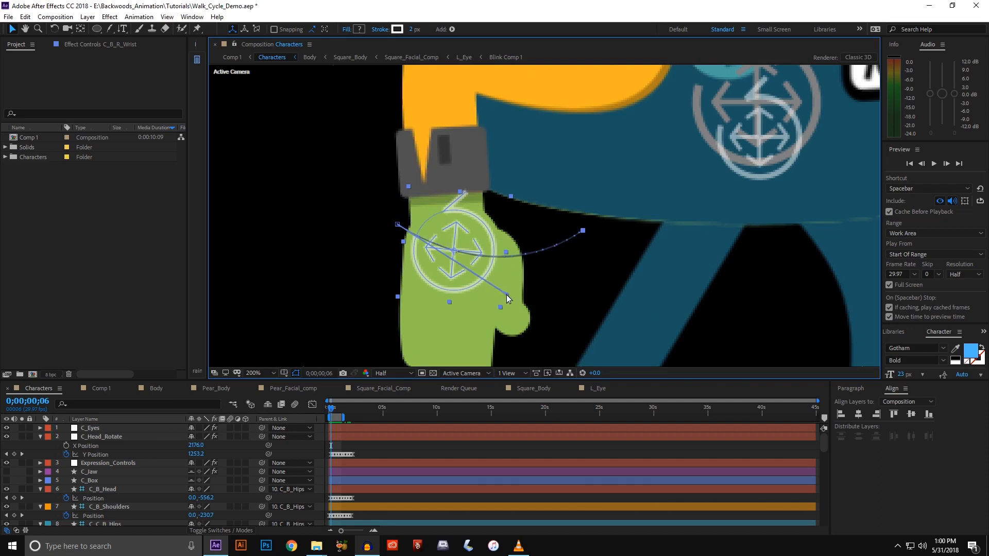
pyautogui.scroll(-5, 501, 274)
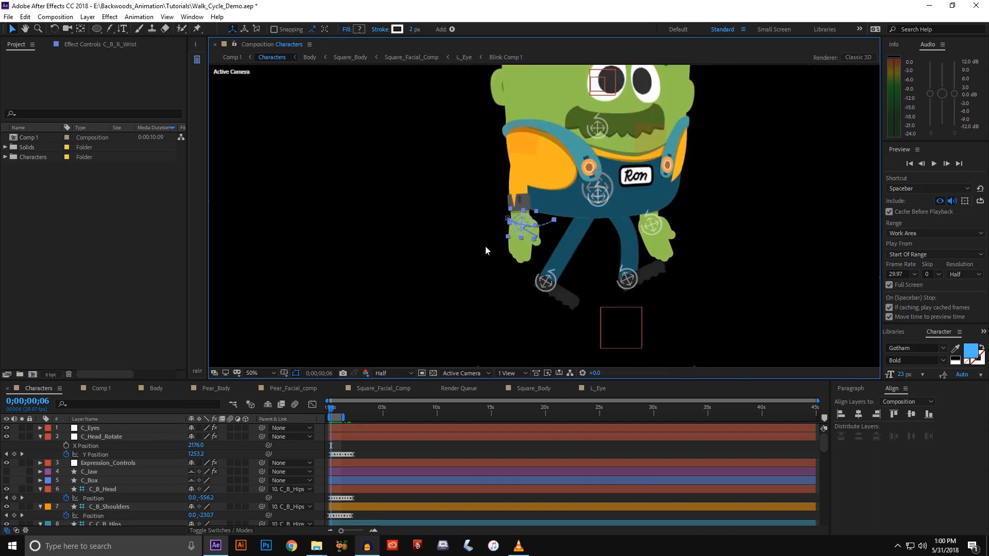
pyautogui.press('space')
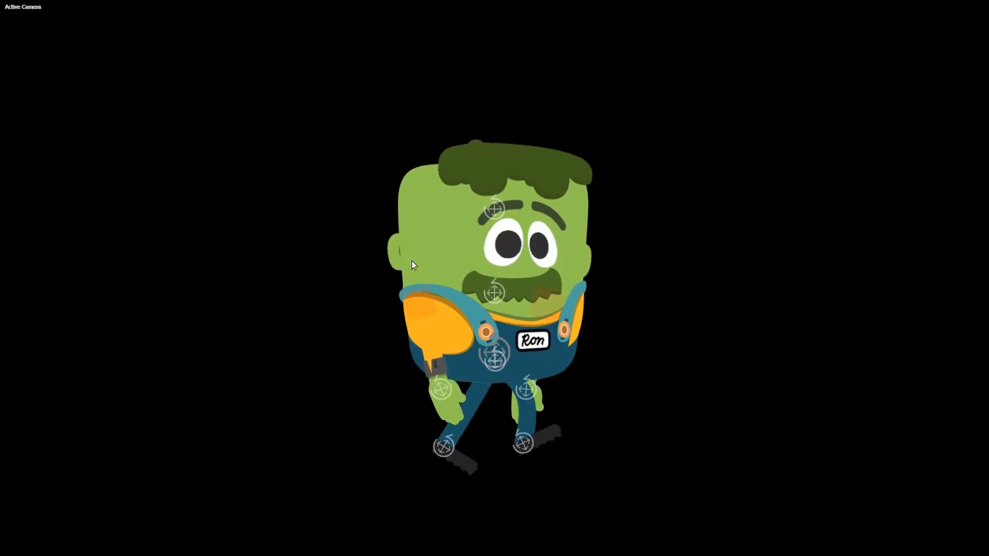